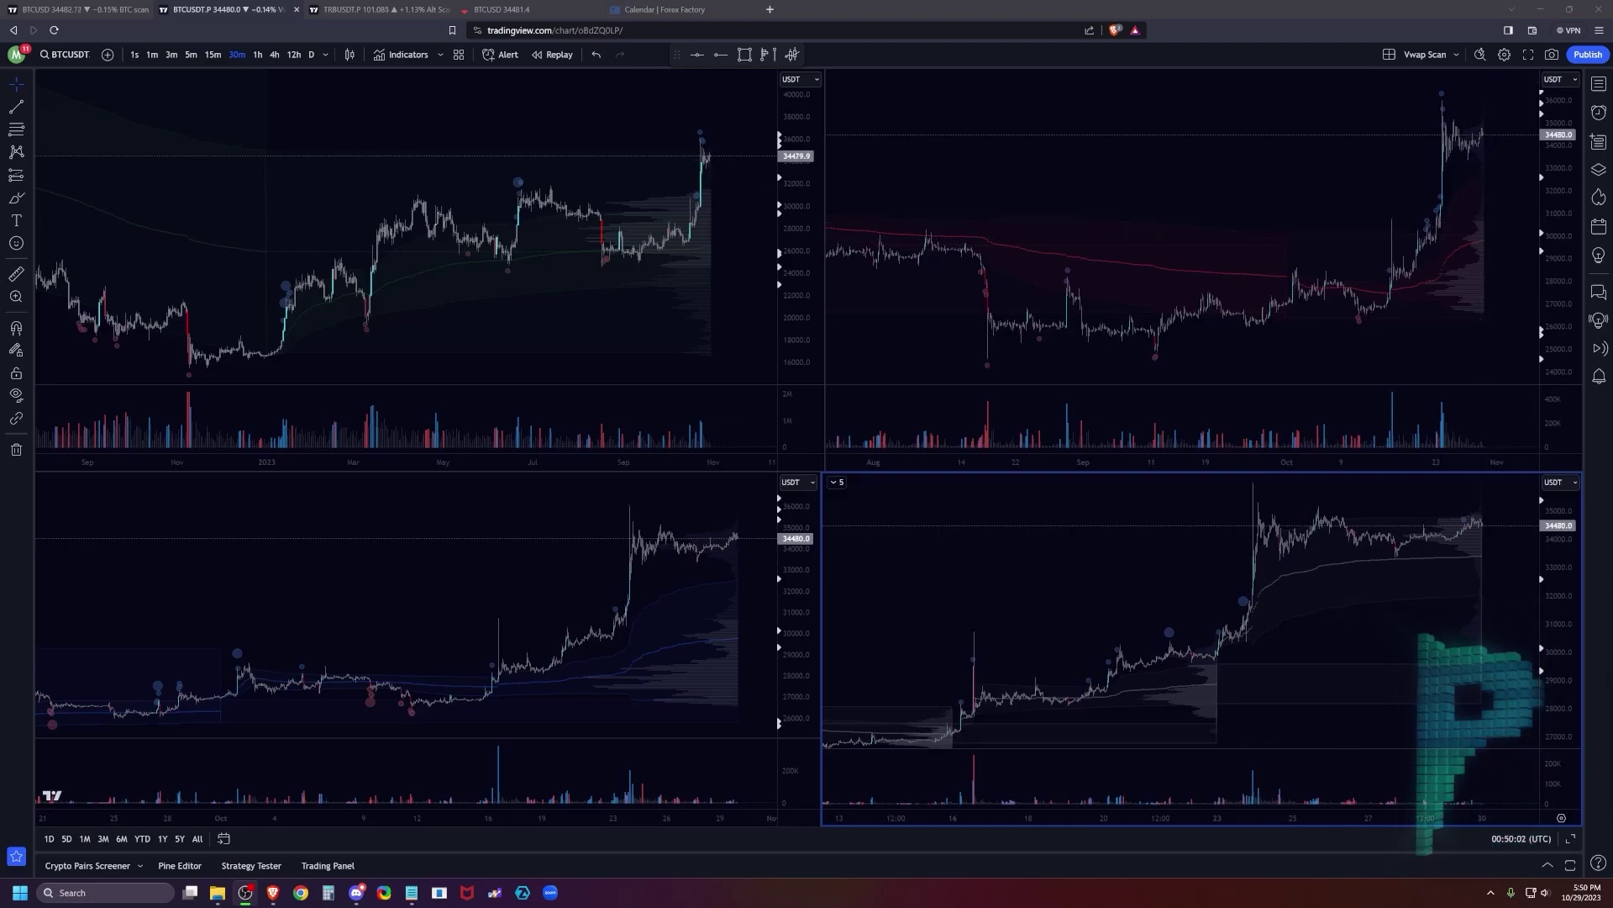
Review the week's high- and medium-impact events in the Forex Factory calendar and close its page.
click(672, 9)
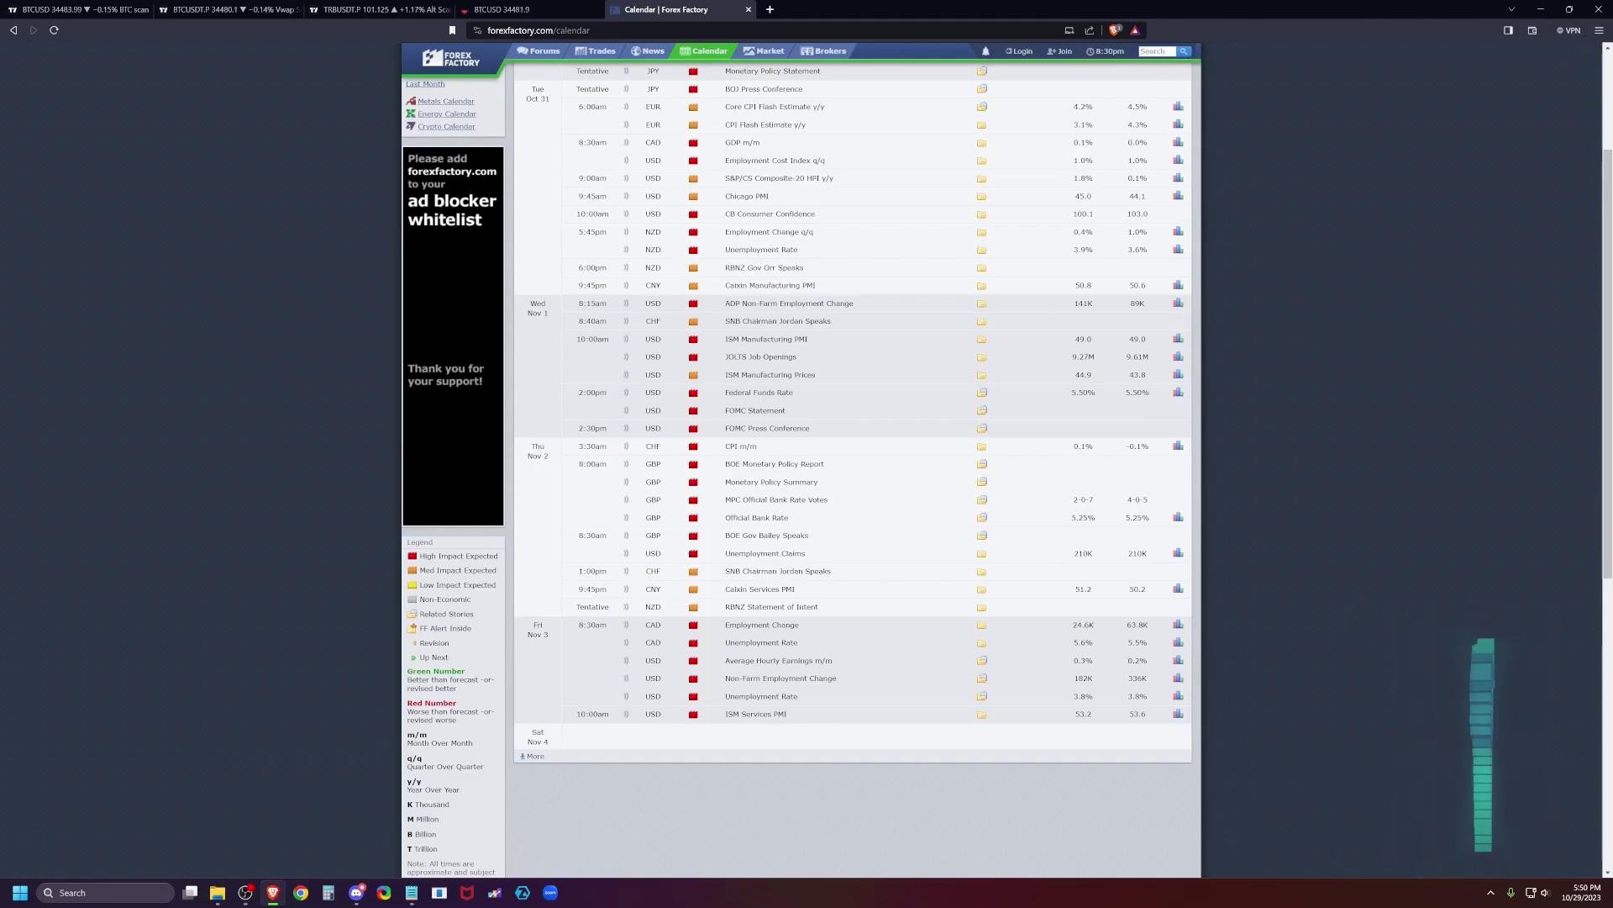
click(747, 9)
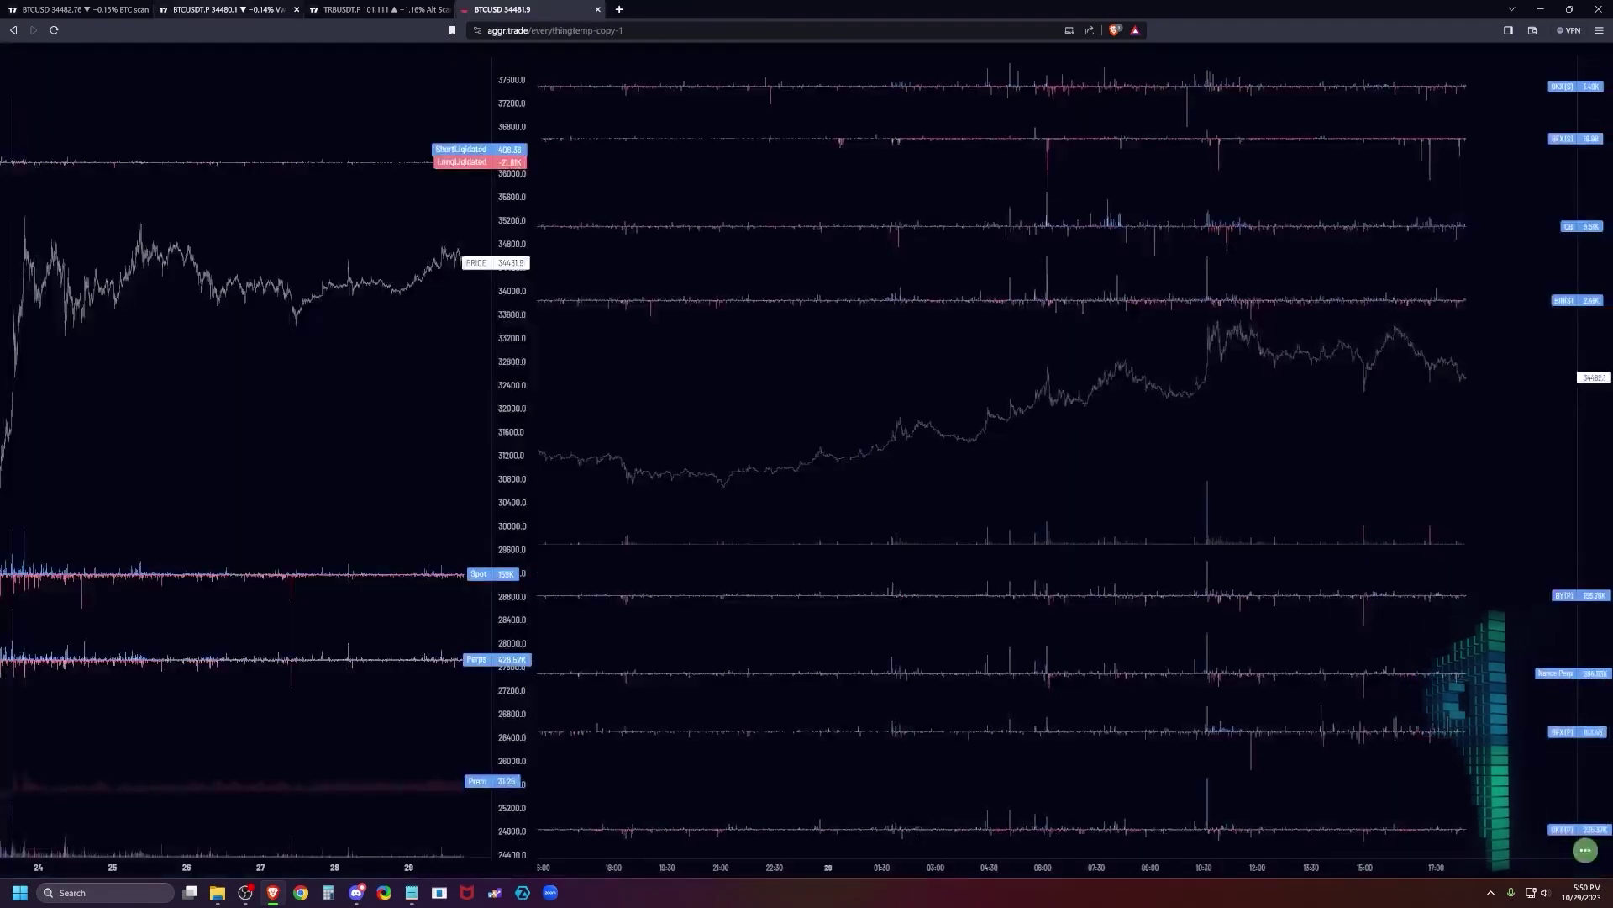
Show the BTC scan layout, maximize its daily BTCUSDT.P chart and frame the 2022–2023 price action.
click(228, 9)
click(80, 9)
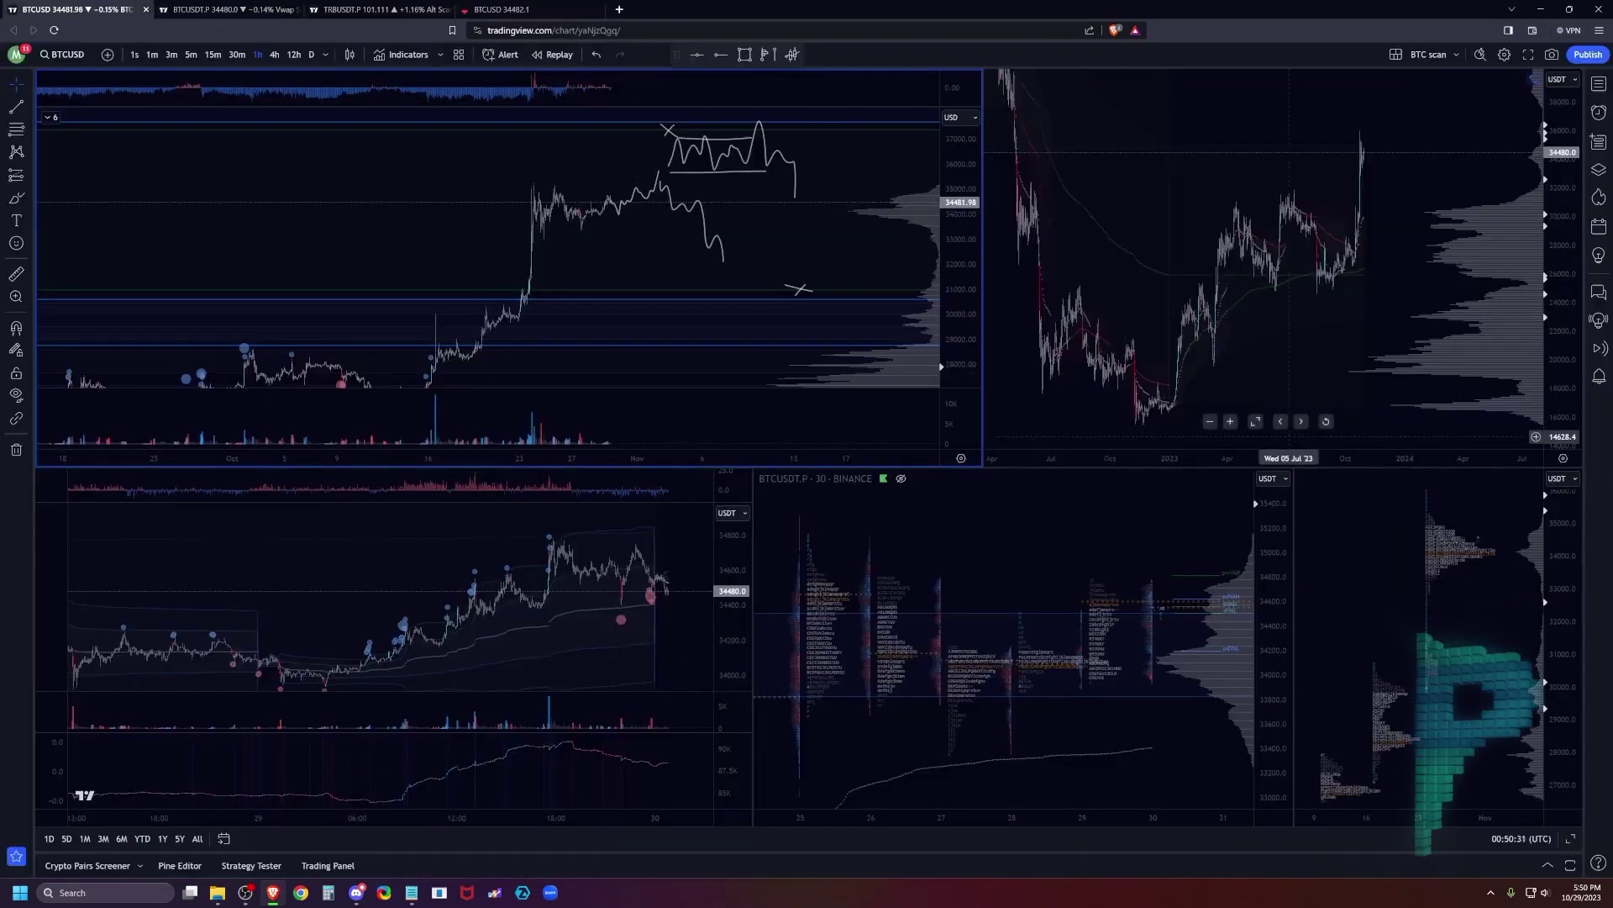
click(1286, 434)
key(alt+Return)
scroll(1286, 467, up, 3)
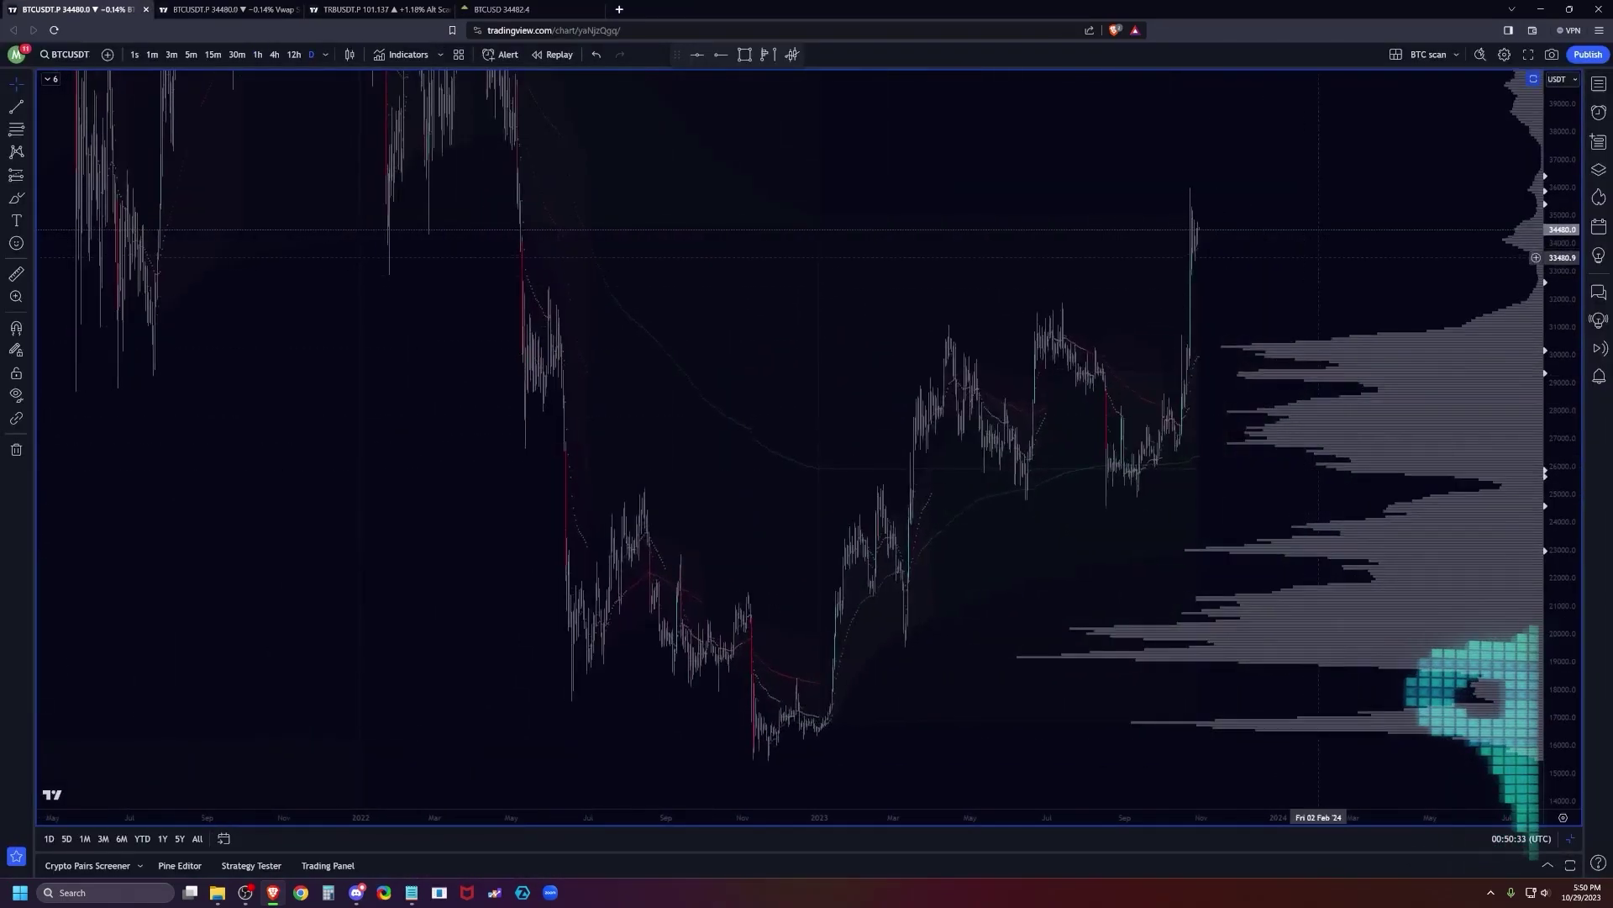
drag(1333, 307, 1315, 317)
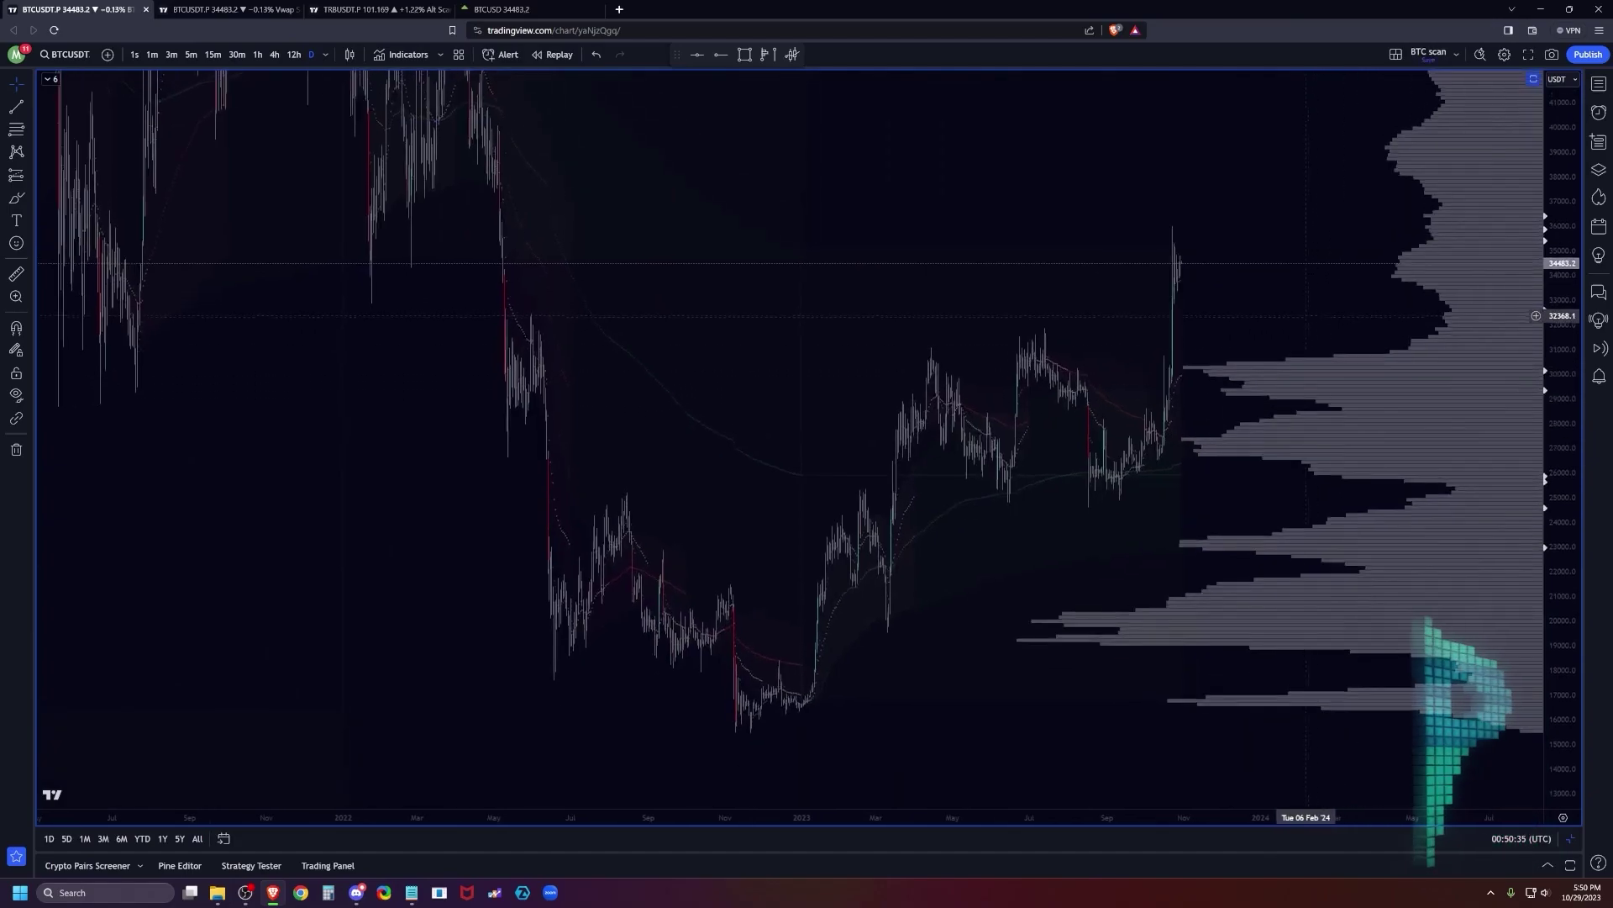
drag(1560, 376, 1561, 453)
drag(1281, 305, 1222, 378)
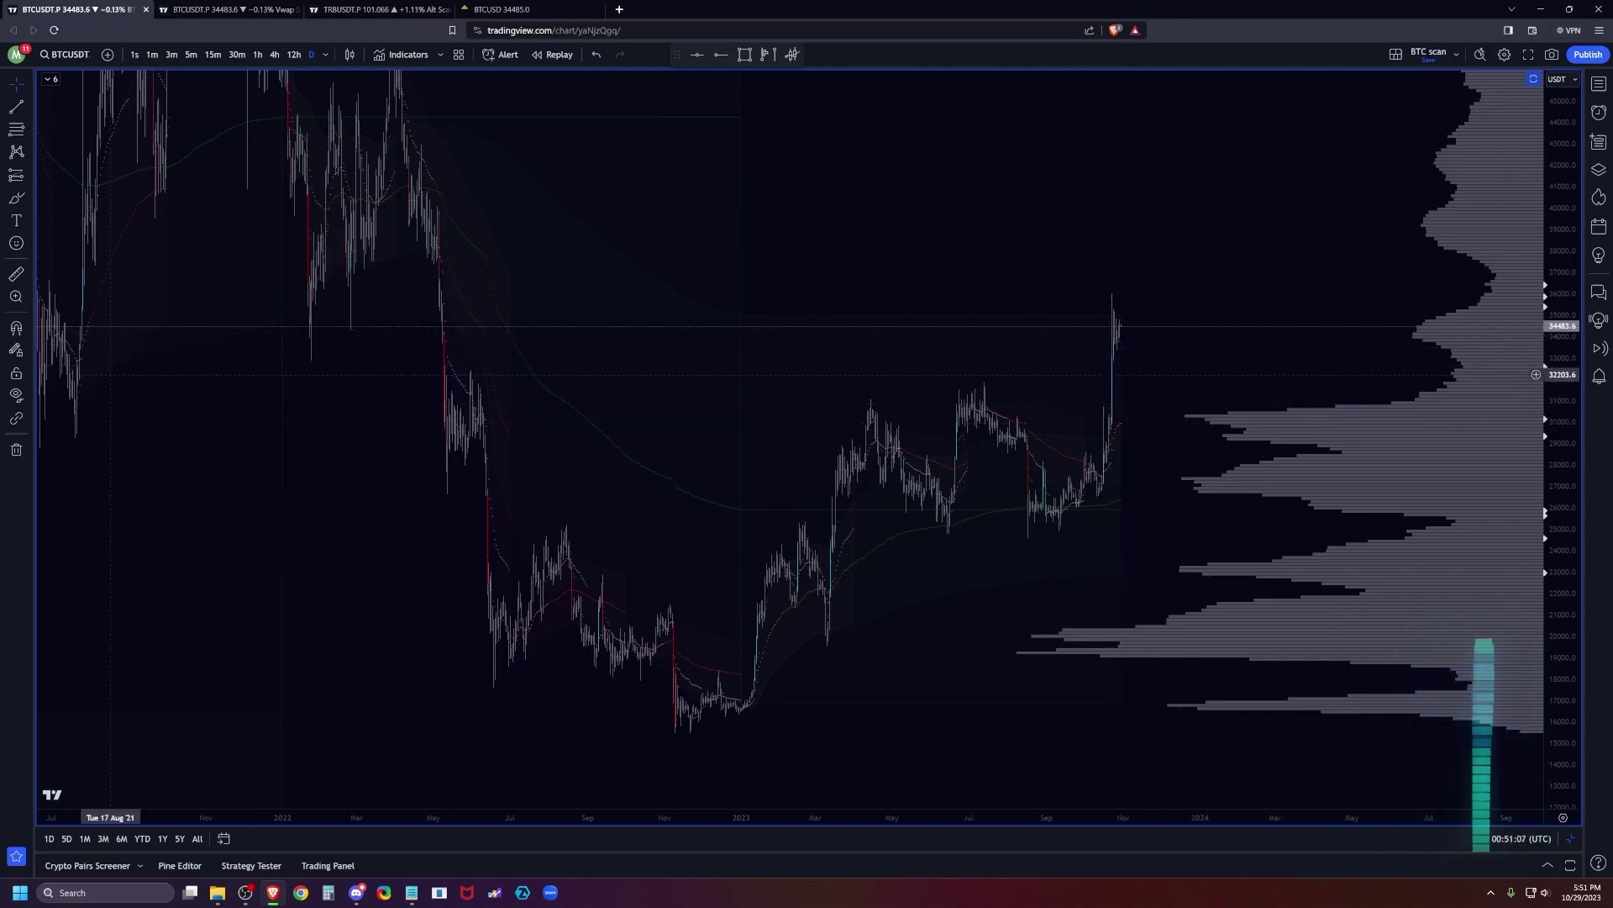
Brush a rising path from the current price to about 36,000 and horizontal levels near 37,000, 38,000 and 44,000.
click(16, 197)
mouse_move(1112, 315)
mouse_down()
mouse_move(1133, 336)
mouse_move(1177, 290)
mouse_up()
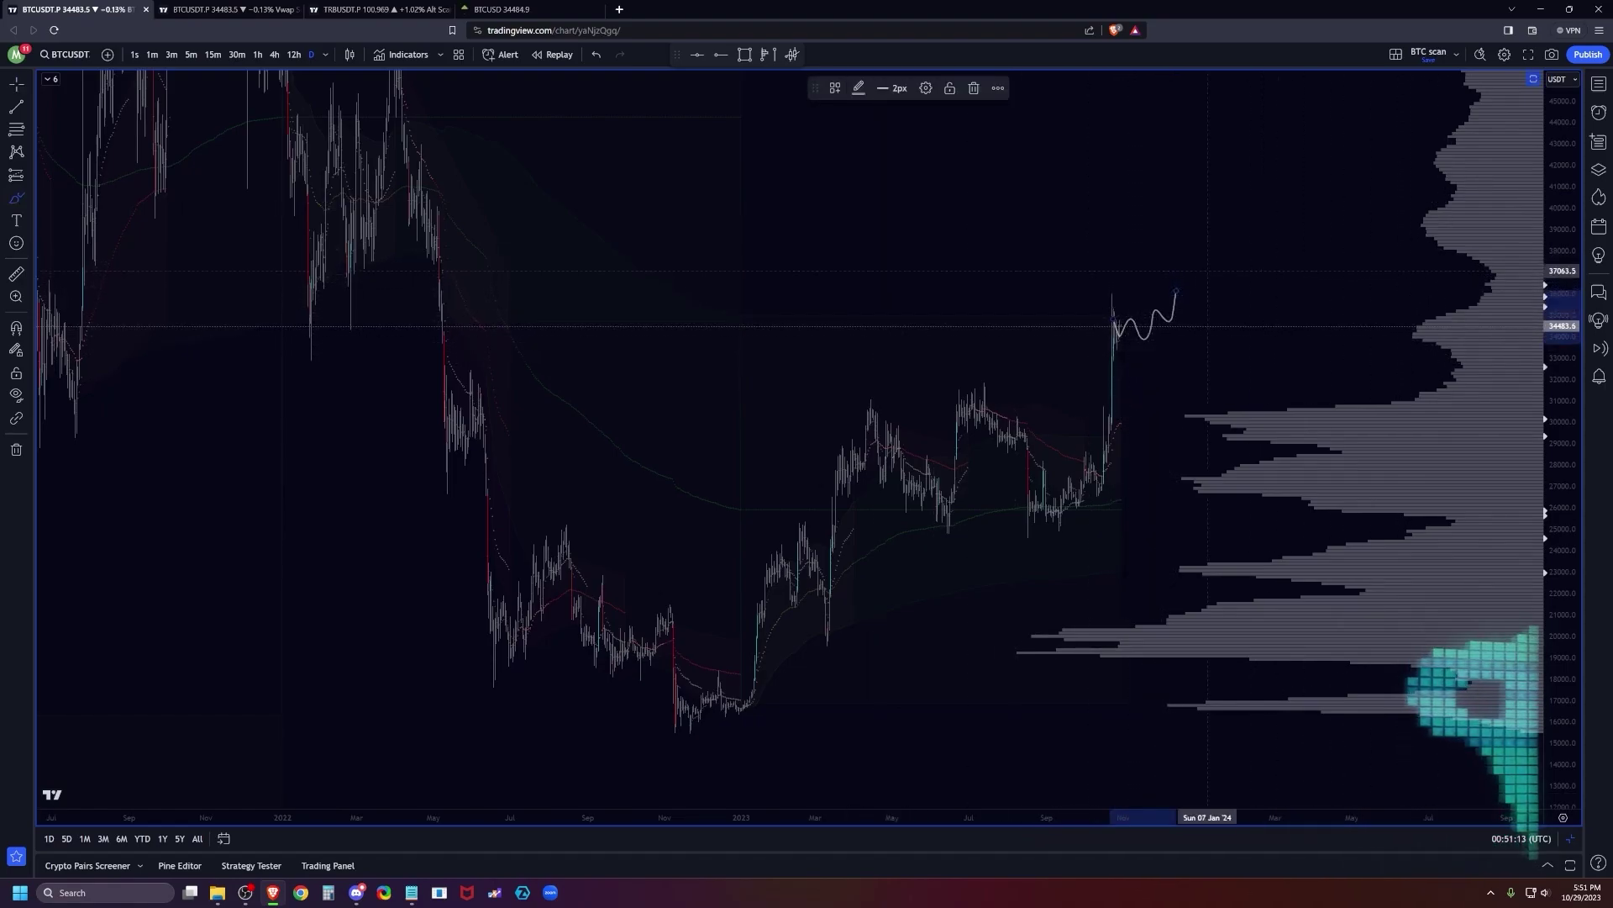
drag(1191, 269, 1329, 266)
drag(1226, 250, 1319, 248)
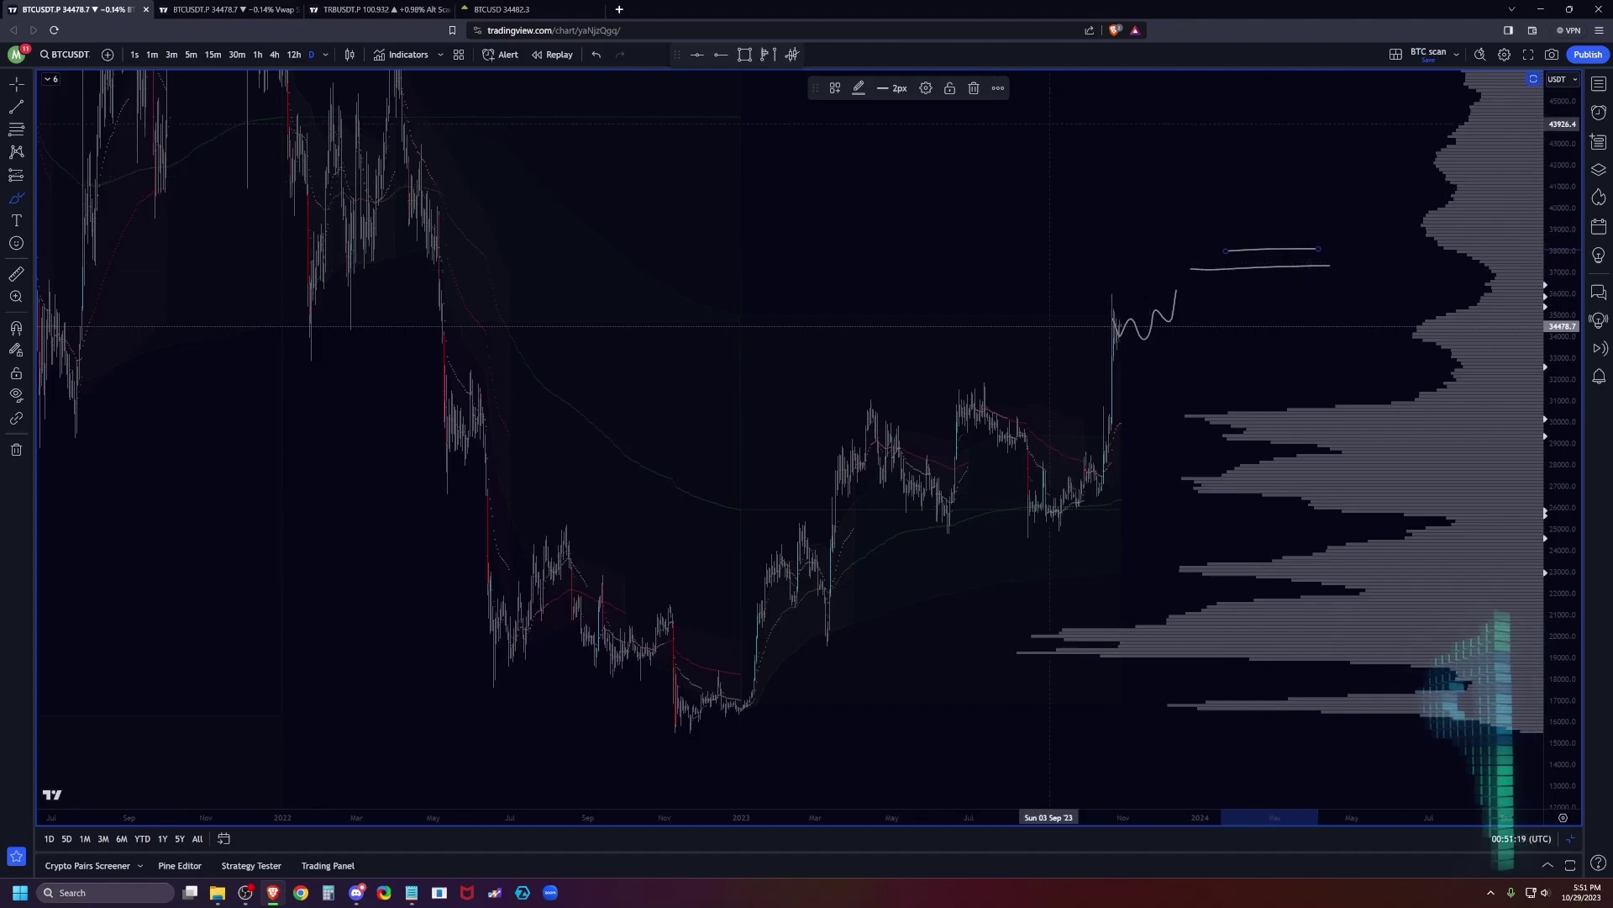
drag(1049, 118, 1231, 106)
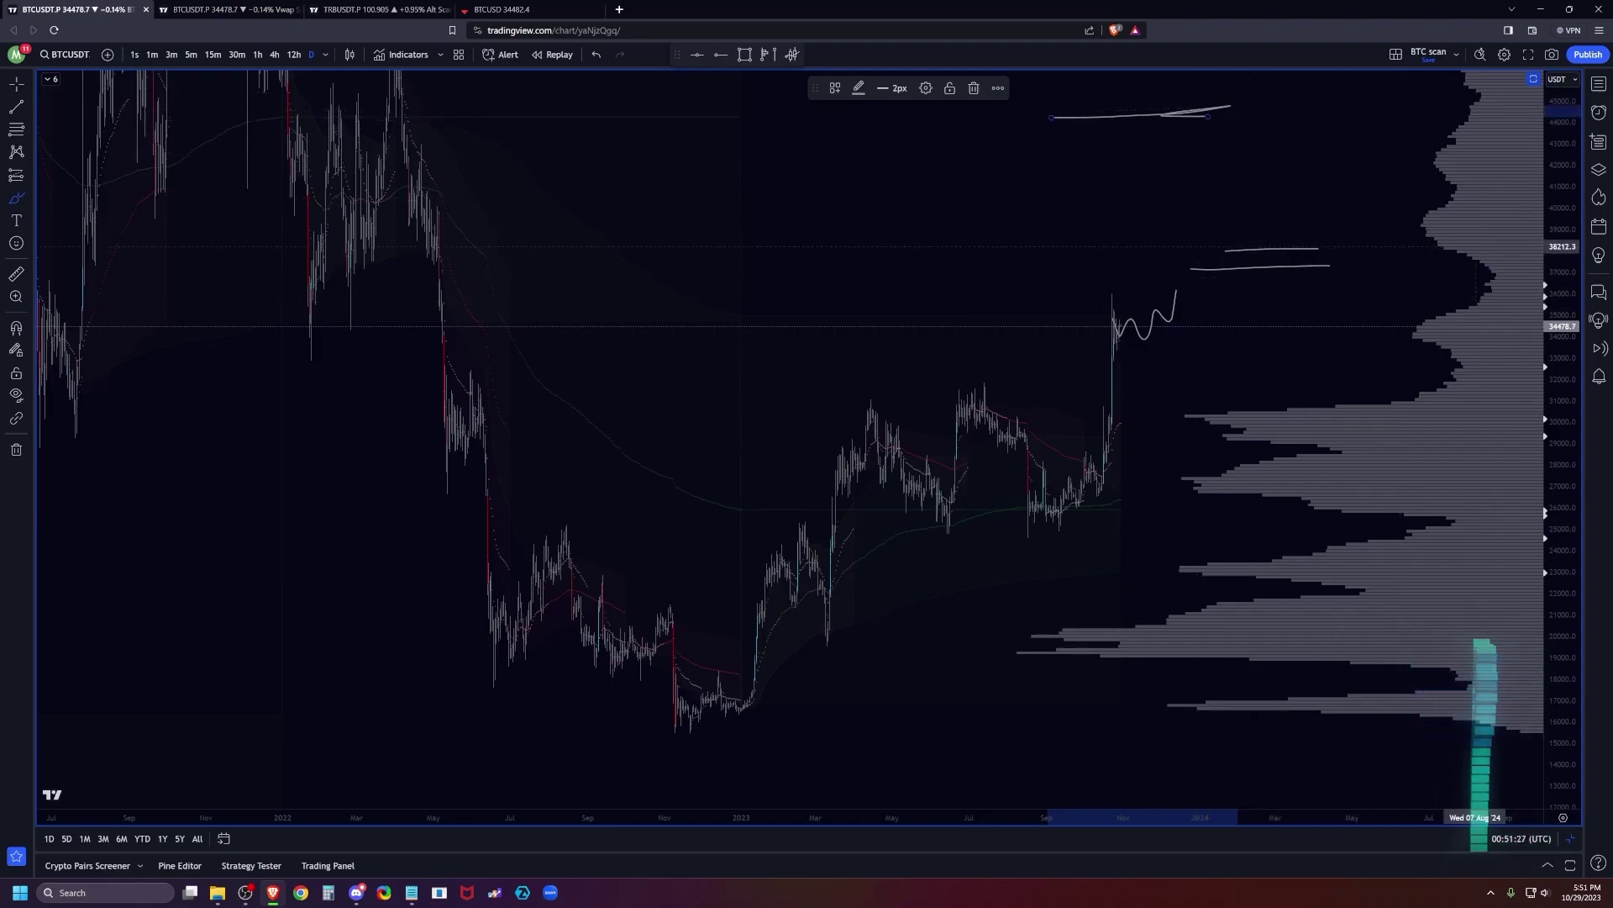
Show the watchlist, examine the marked levels on the BTCUSD chart and return to BTCUSDT.P.
click(1599, 84)
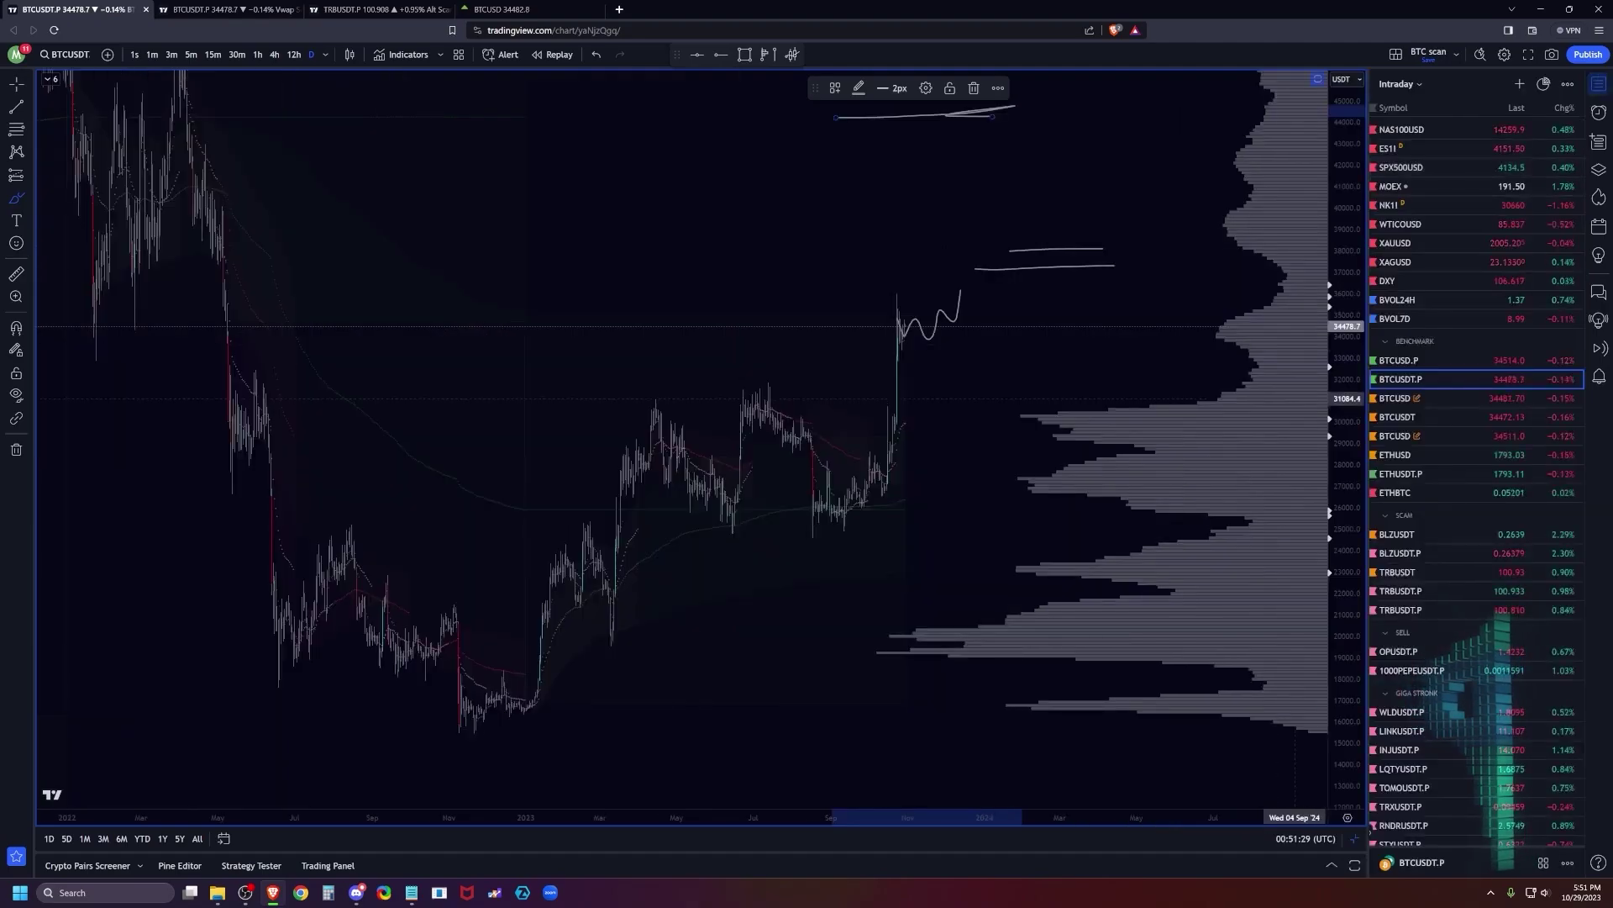
click(1396, 397)
drag(1344, 277, 1344, 572)
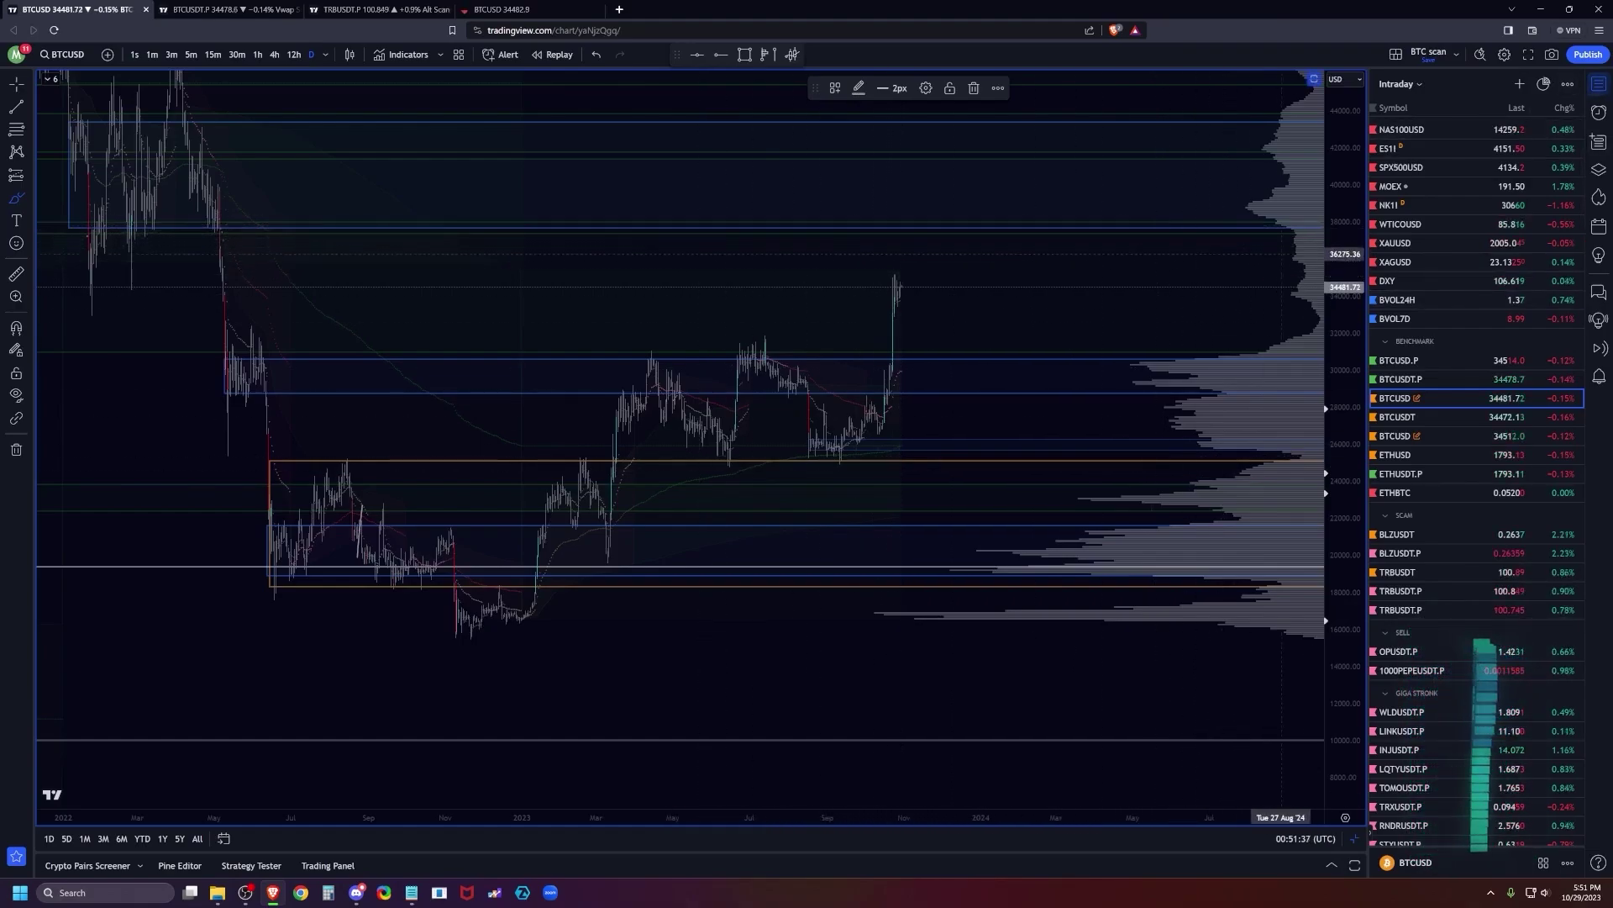
scroll(1160, 269, down, 1)
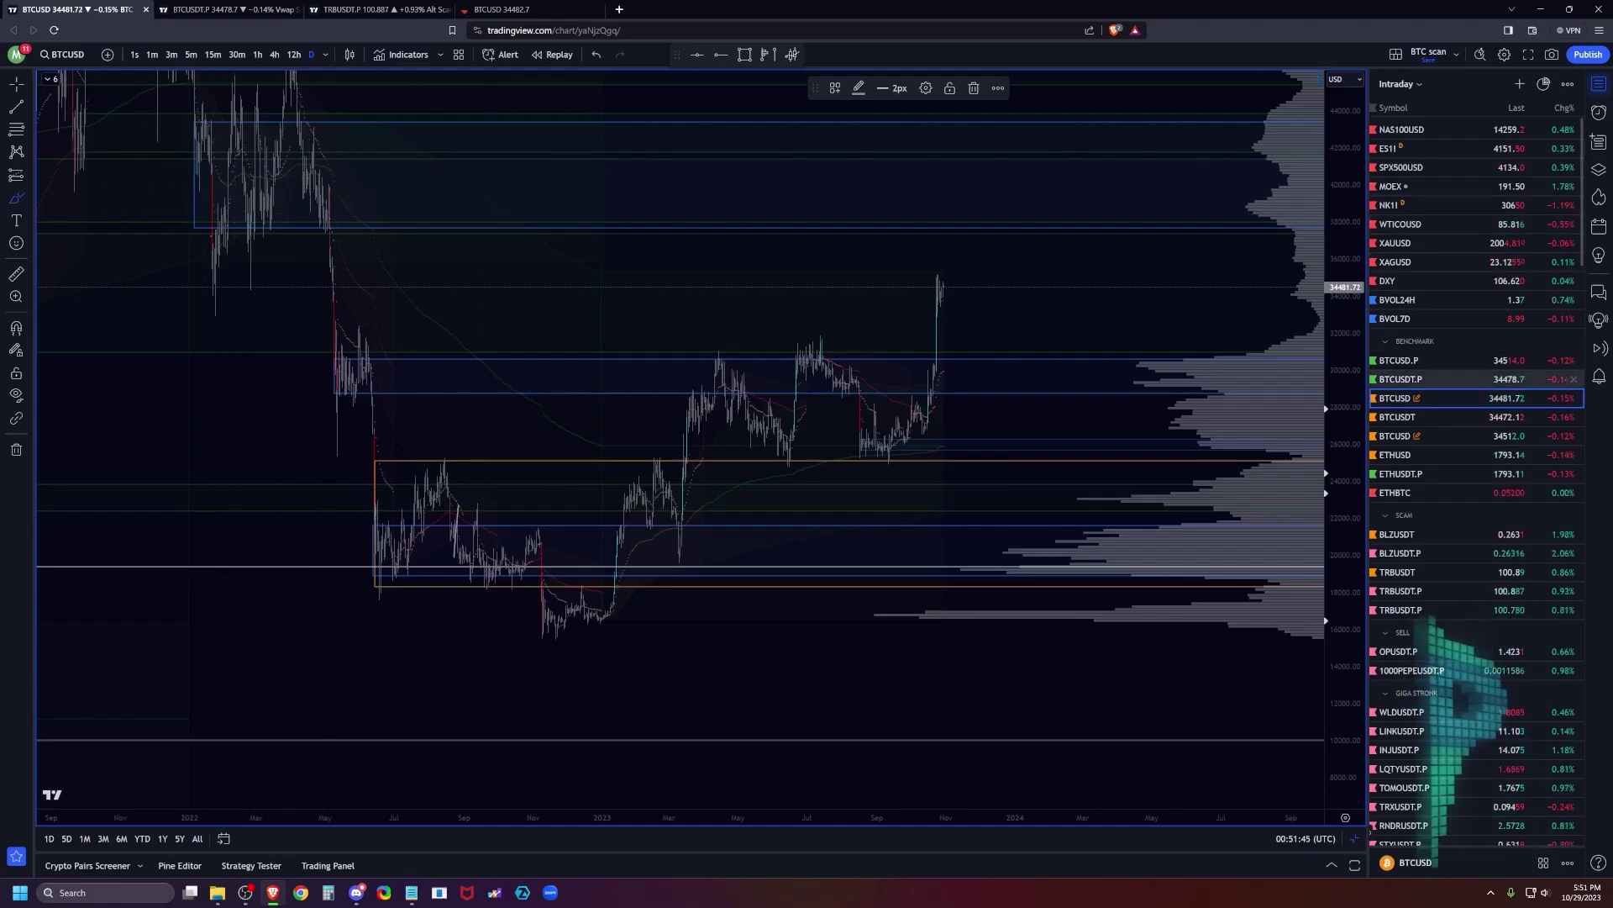
click(1442, 379)
drag(1346, 324, 1346, 492)
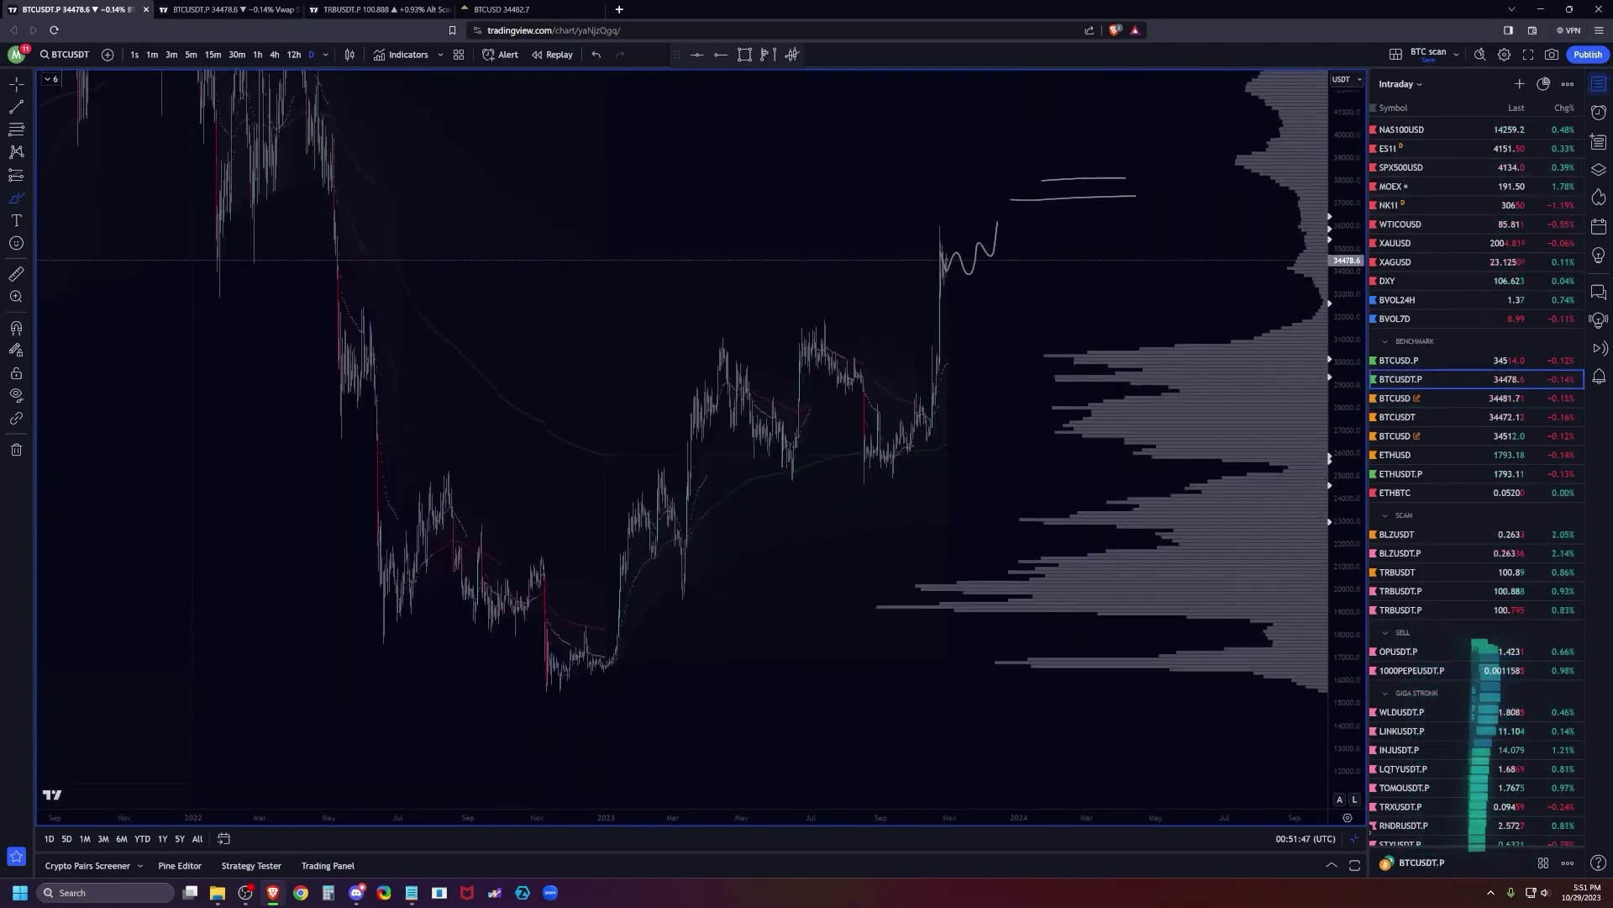
drag(1051, 292, 1073, 353)
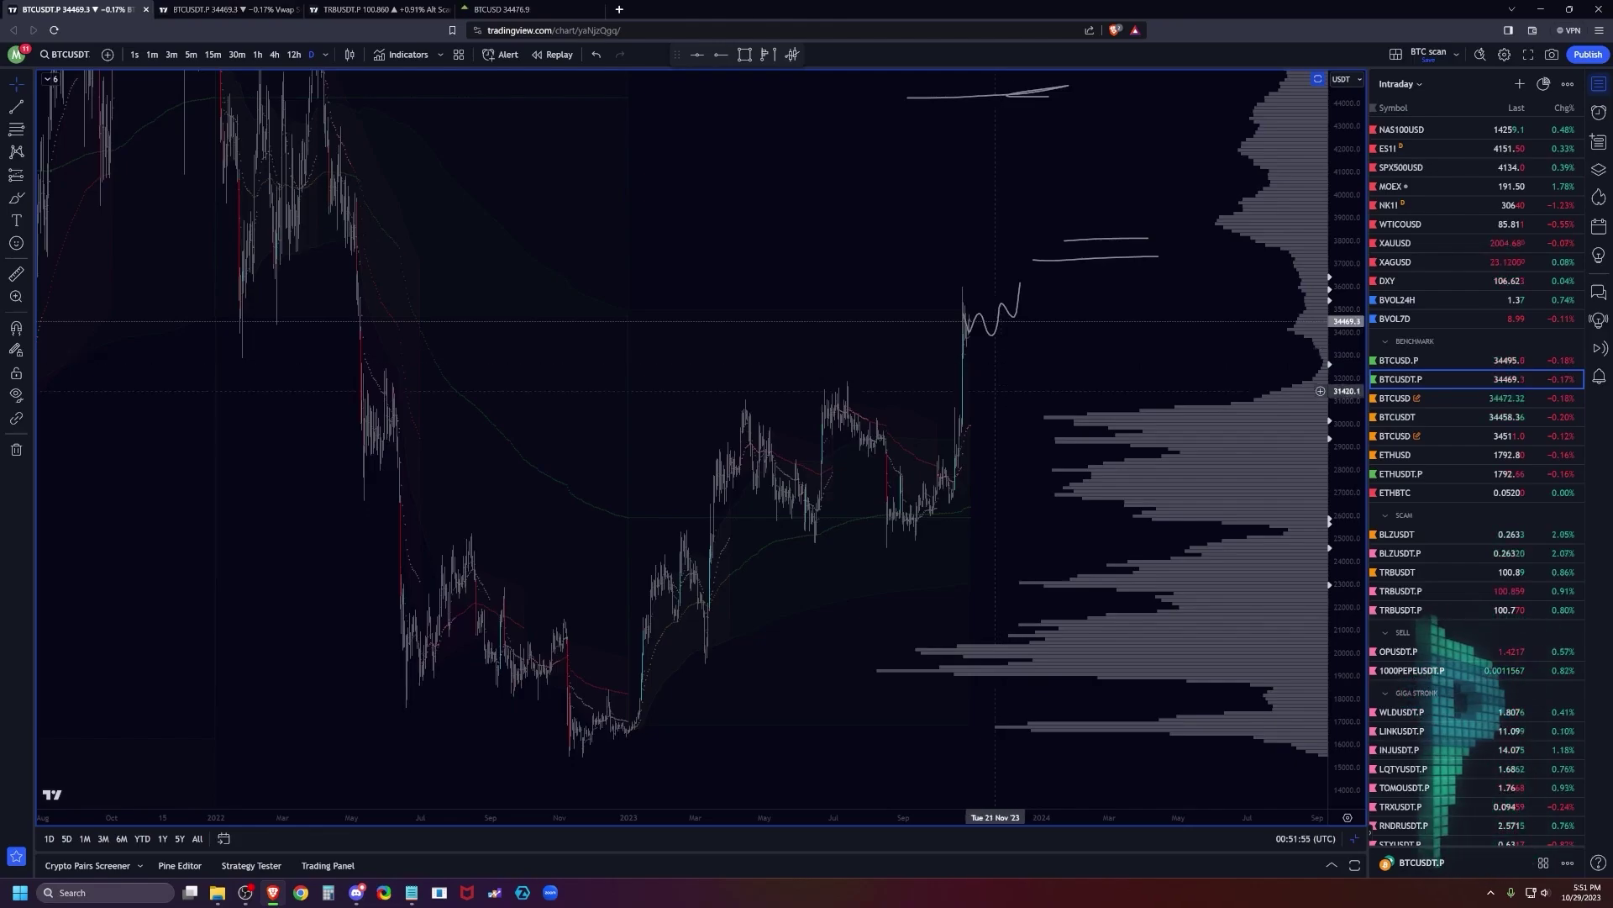
Try brushing a circle around the zone from about 31,000 to 33,000 below the current price, and undo the strokes.
click(16, 197)
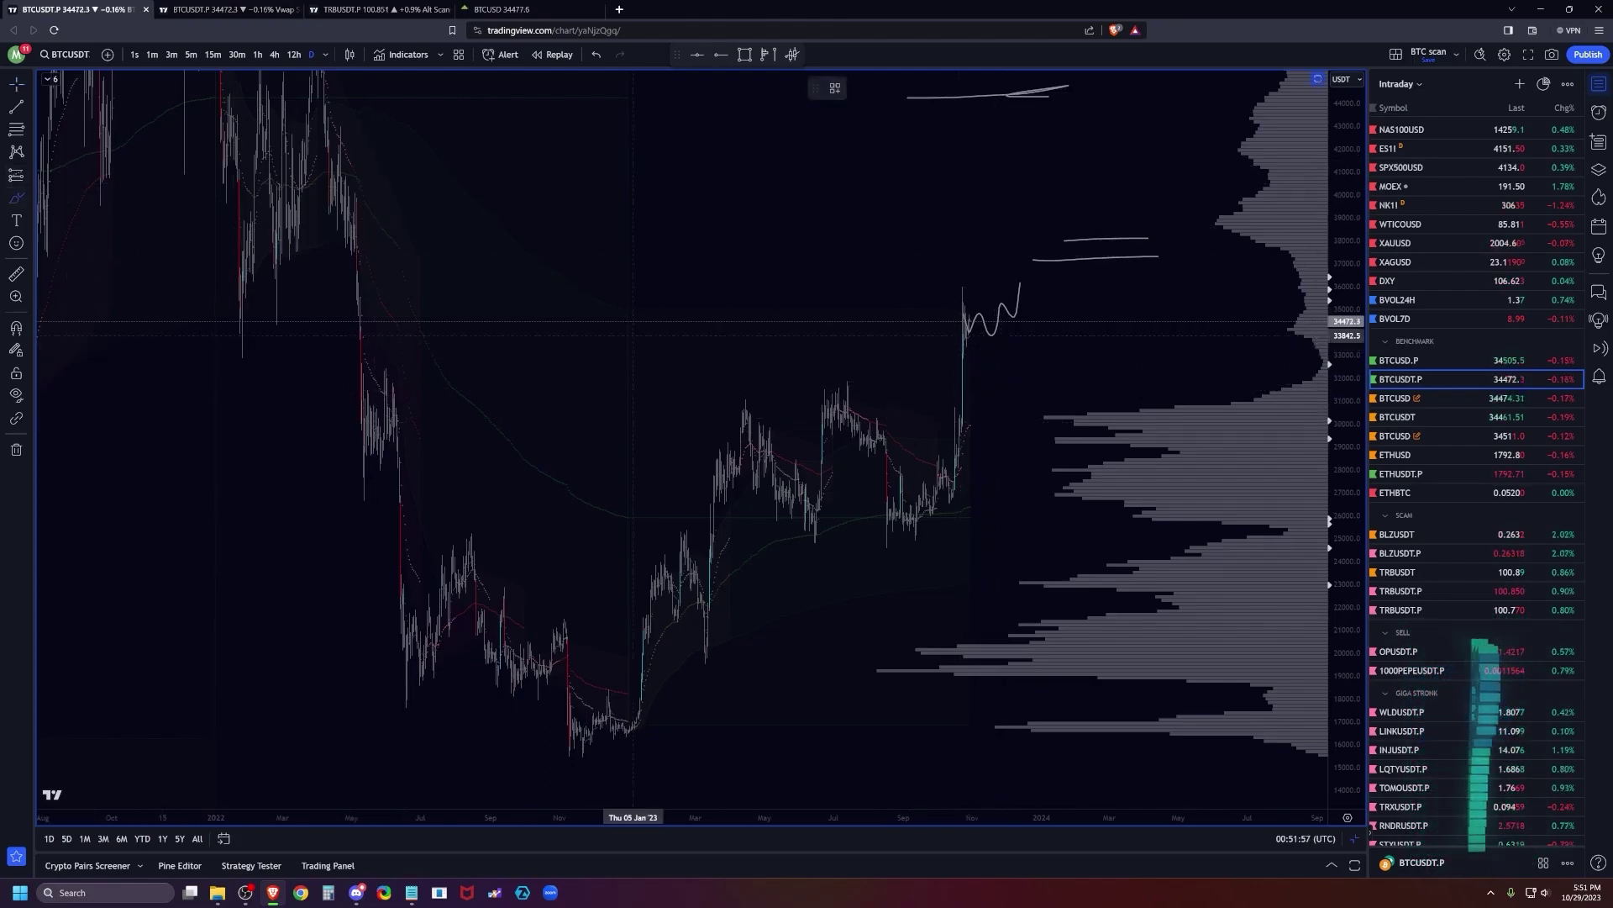
mouse_move(974, 345)
mouse_down()
mouse_move(928, 382)
mouse_move(1007, 374)
mouse_move(964, 349)
mouse_up()
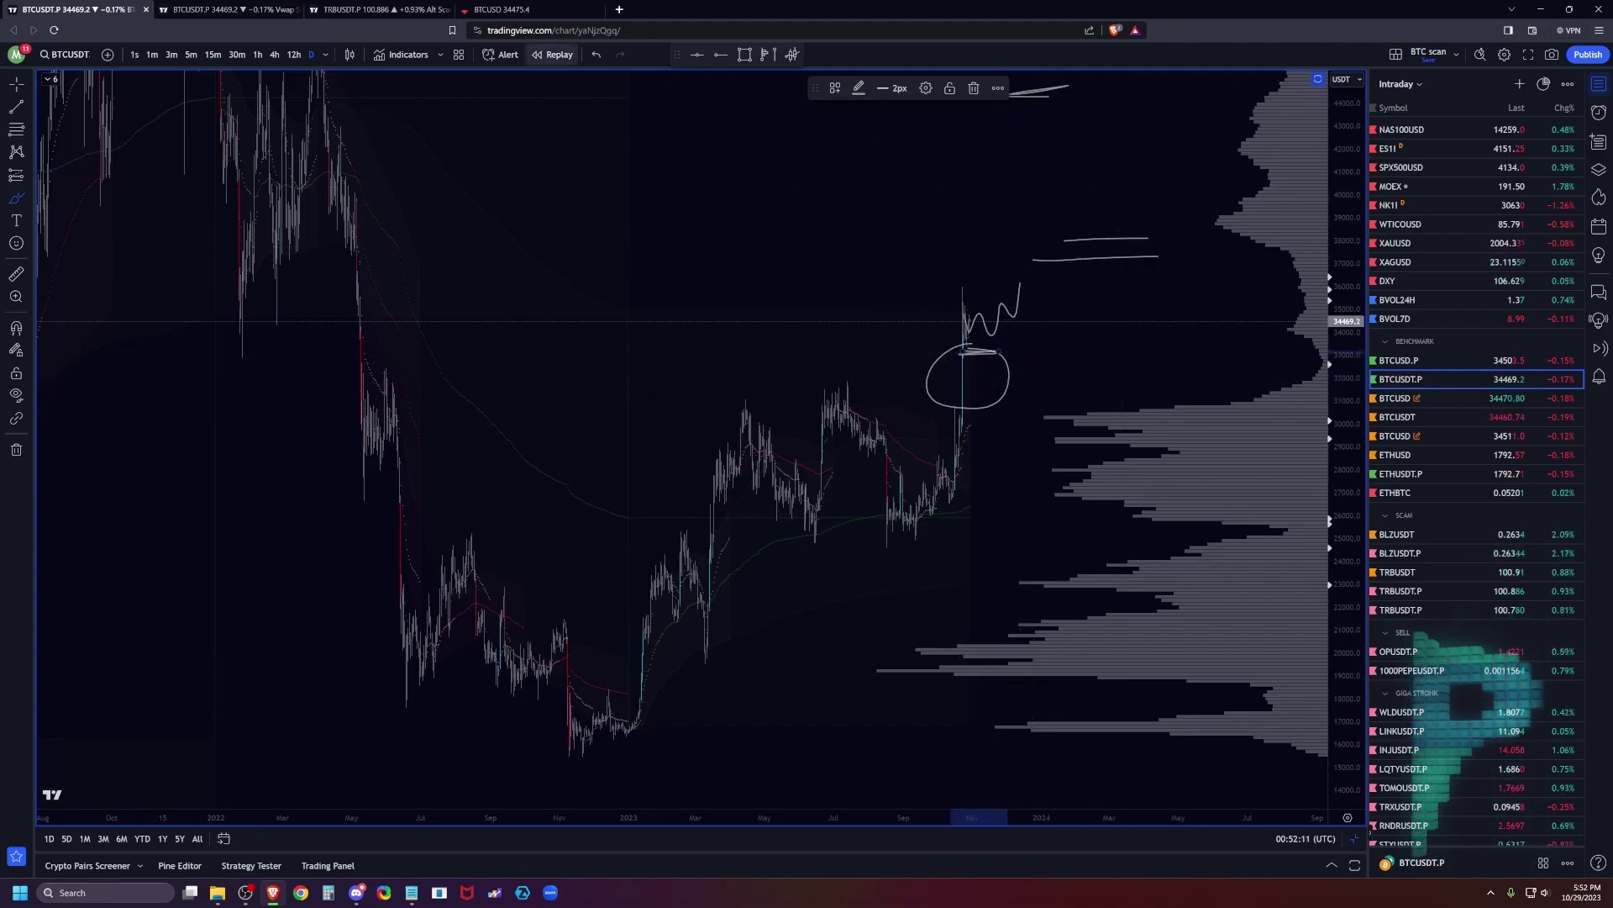
click(596, 55)
click(596, 55)
click(596, 54)
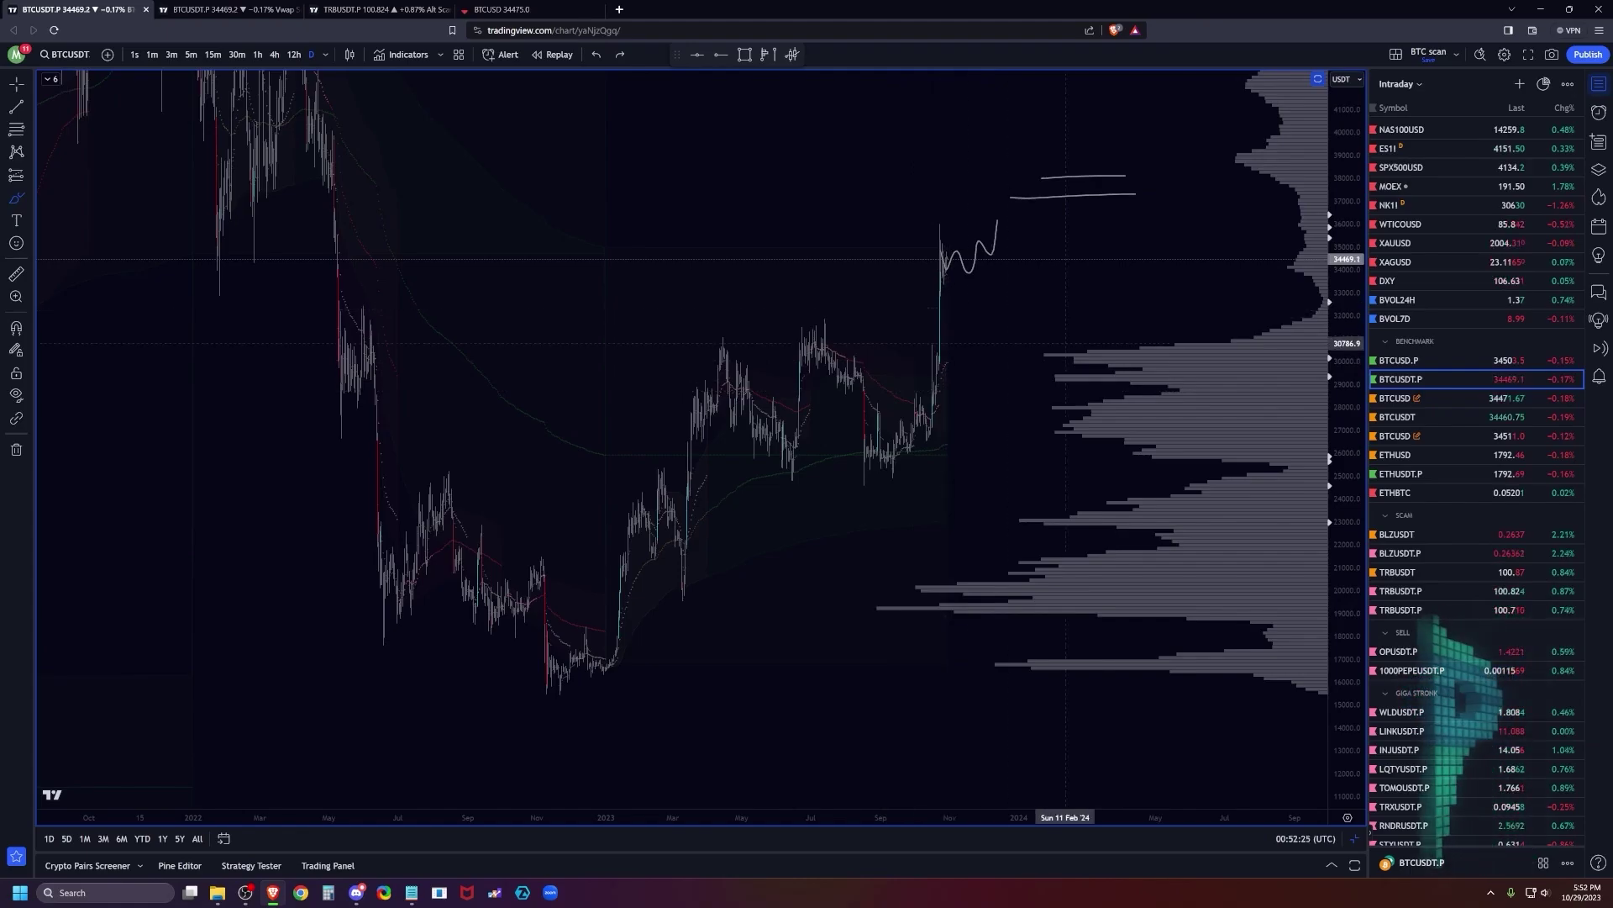
Brush a horizontal level near 33,000, a price path dipping below it, and a rising path from the current price.
drag(1070, 286, 1114, 318)
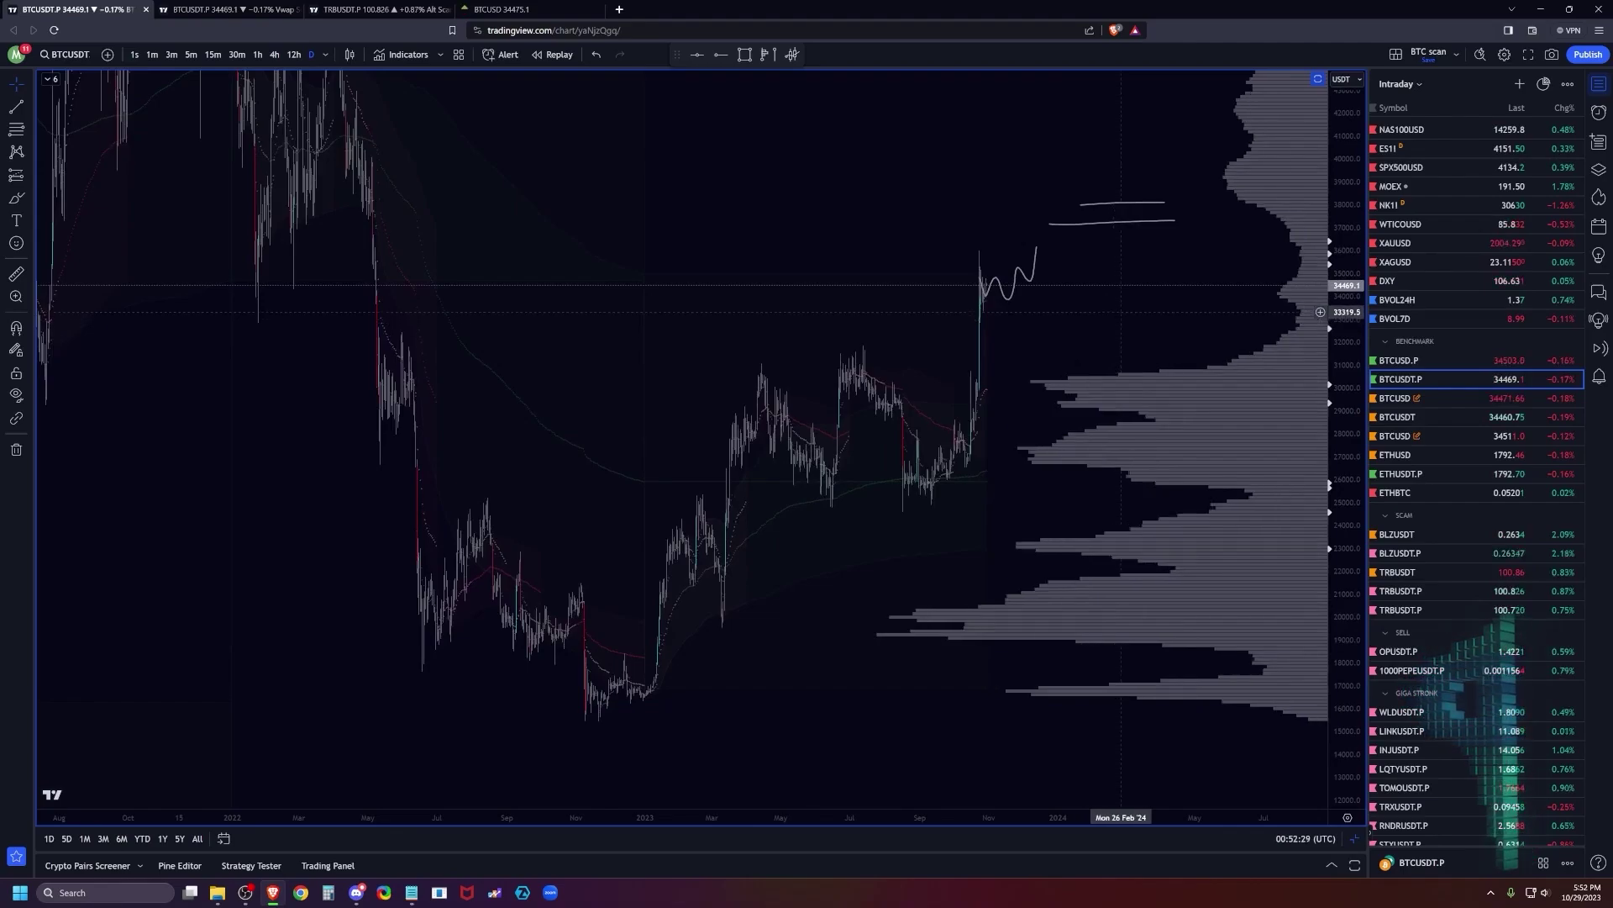
drag(1082, 305, 1065, 311)
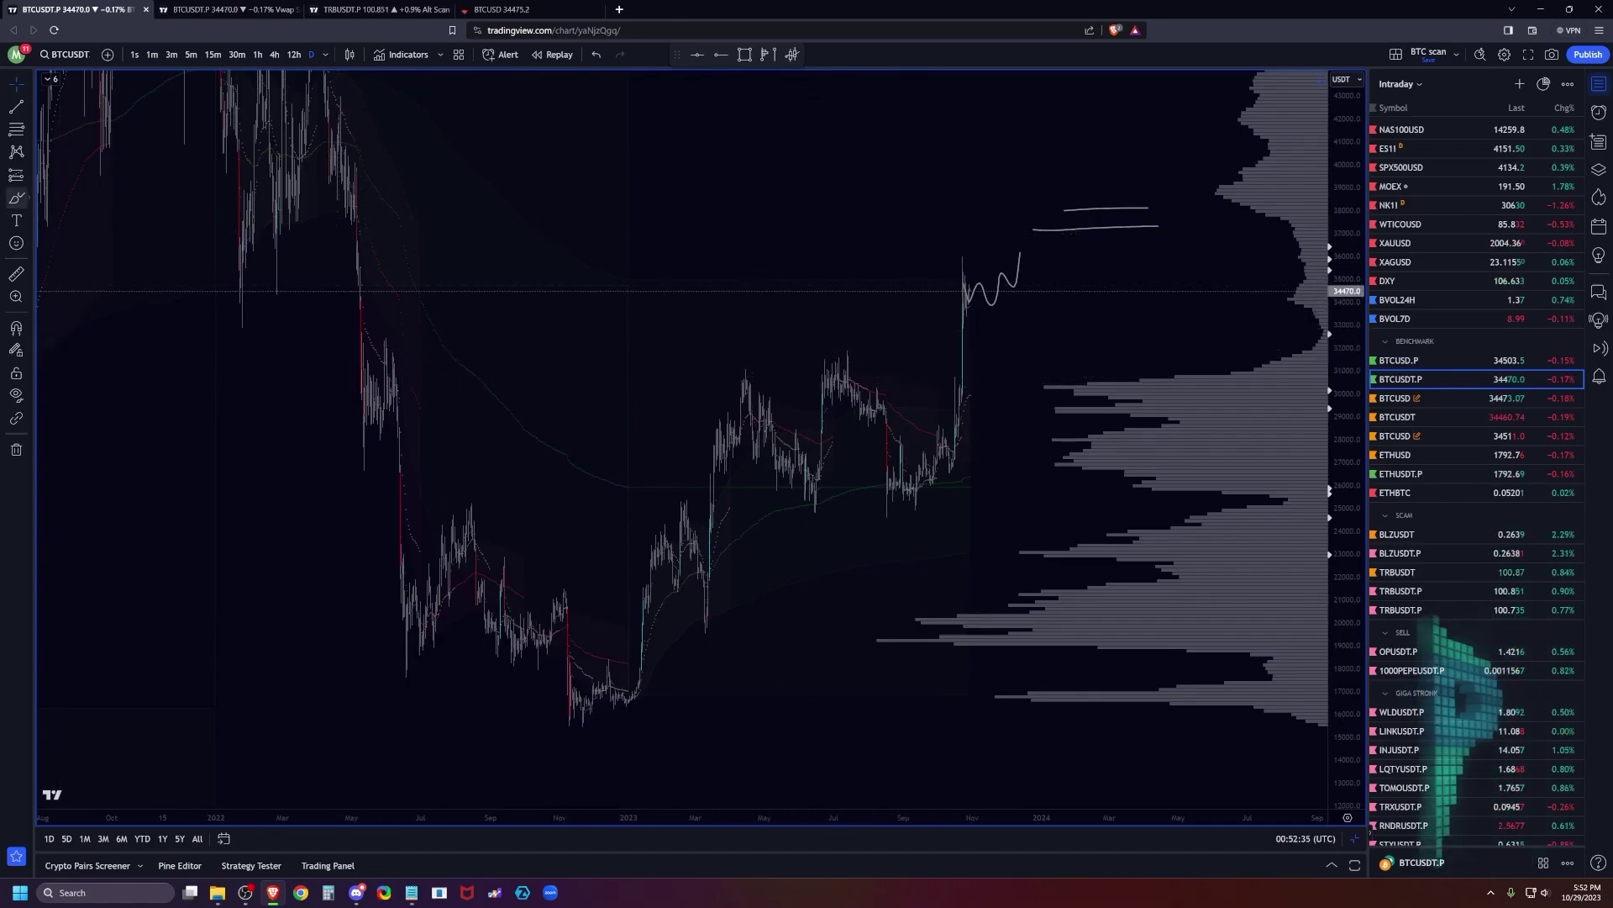
mouse_move(969, 326)
mouse_down()
mouse_move(1053, 326)
mouse_move(965, 332)
mouse_move(992, 351)
mouse_move(1109, 326)
mouse_up()
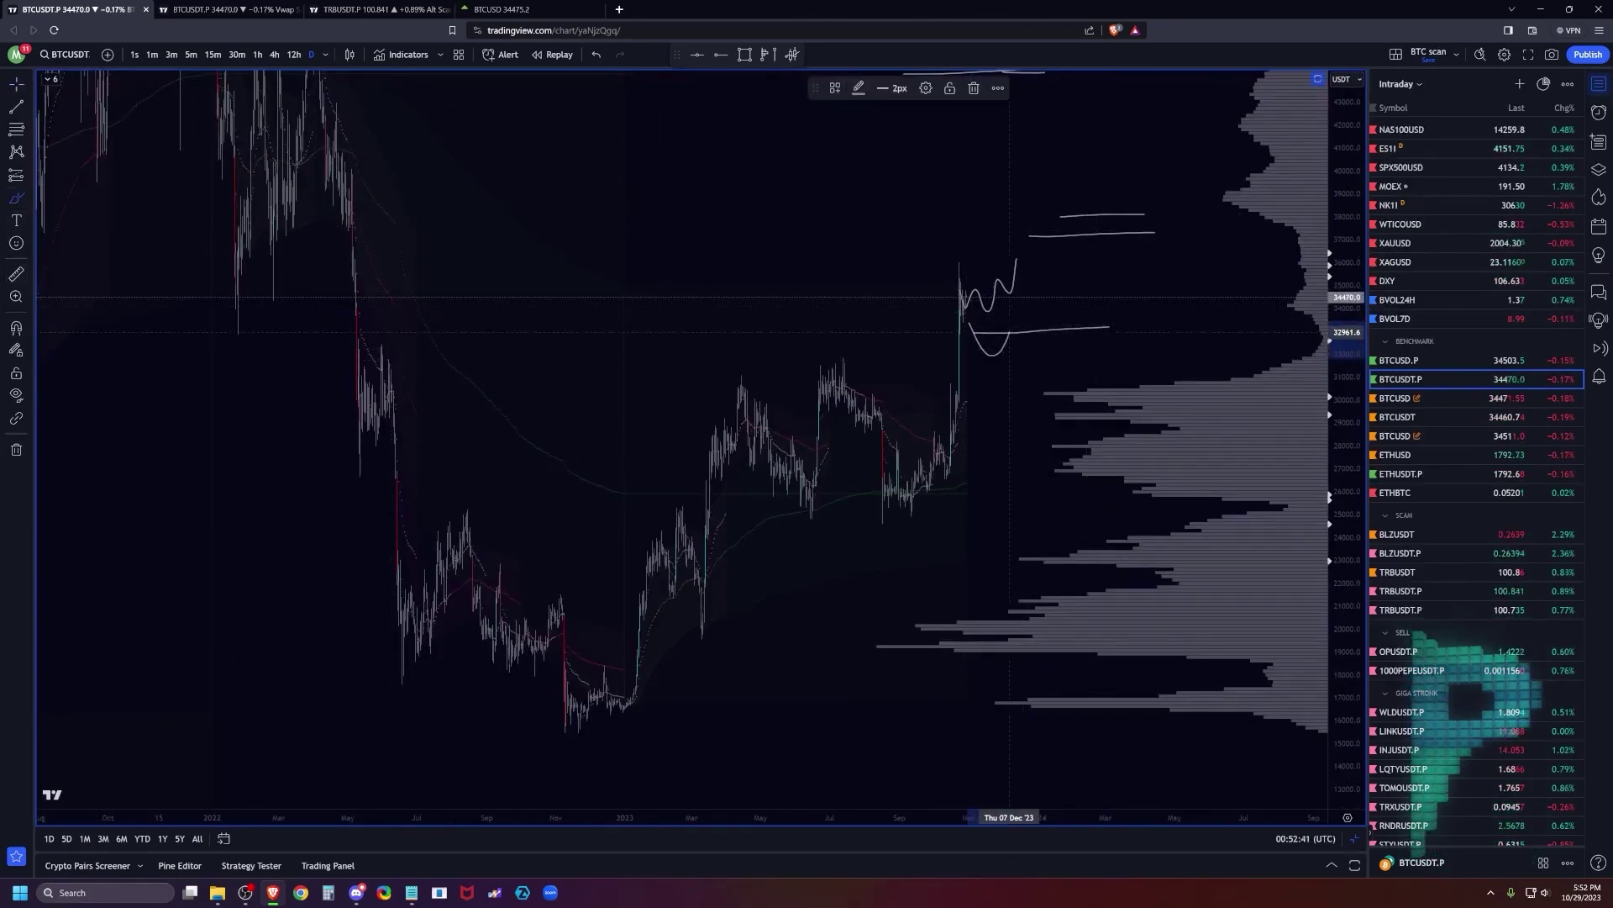
drag(1011, 328, 1034, 357)
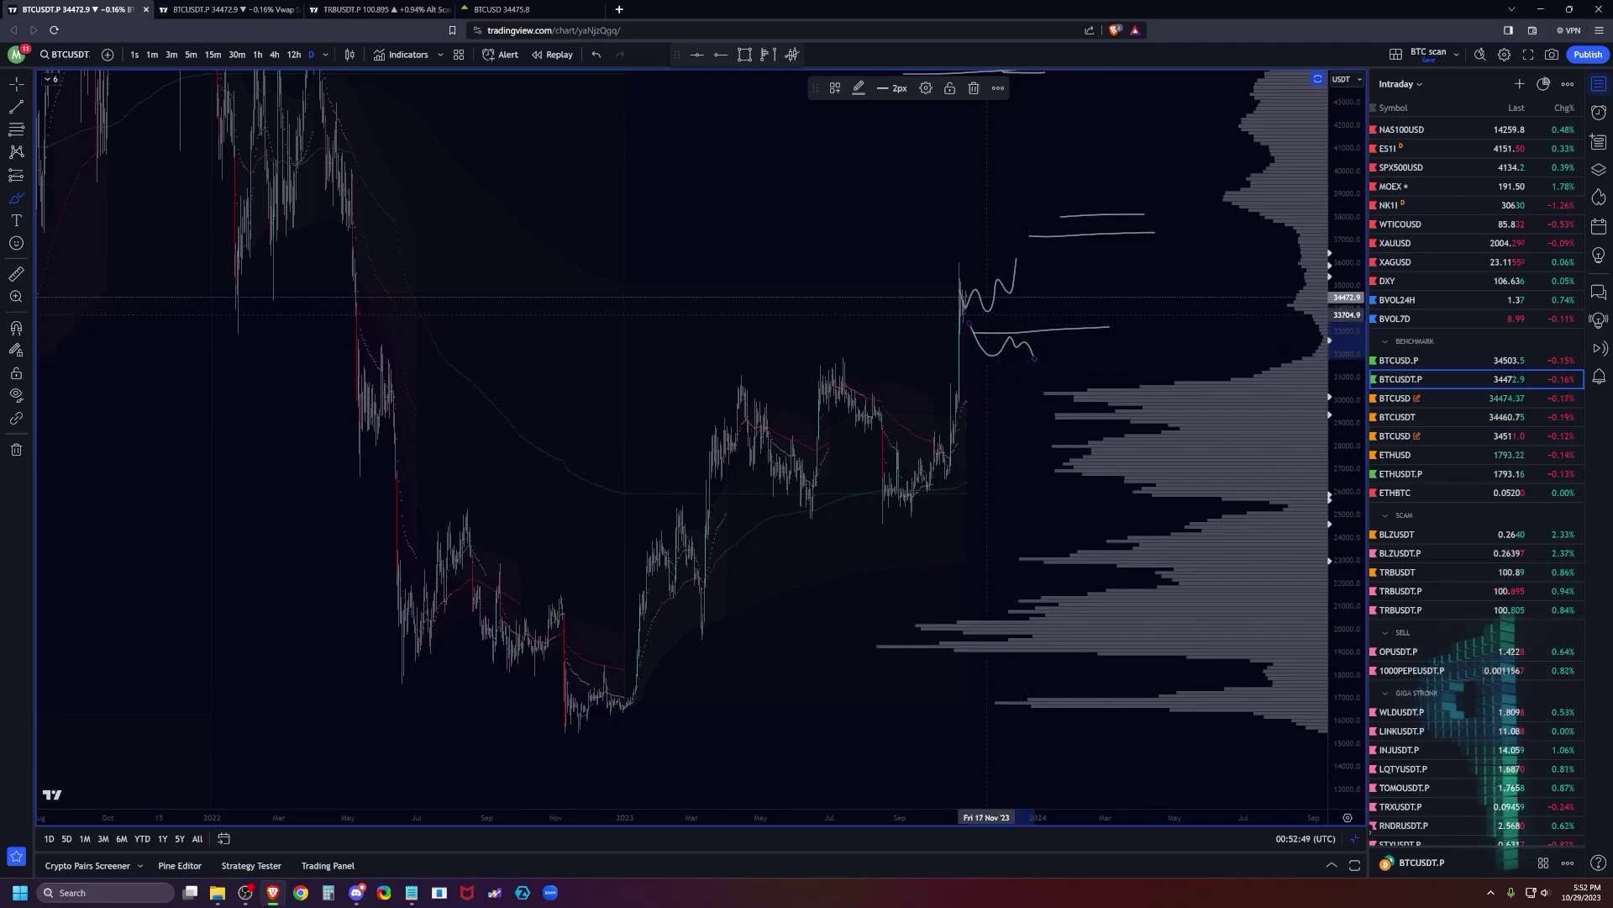
mouse_move(973, 306)
mouse_down()
mouse_move(993, 334)
mouse_move(1030, 281)
mouse_up()
Undo all the brushed paths and price levels on the BTCUSDT.P chart.
key(ctrl+z)
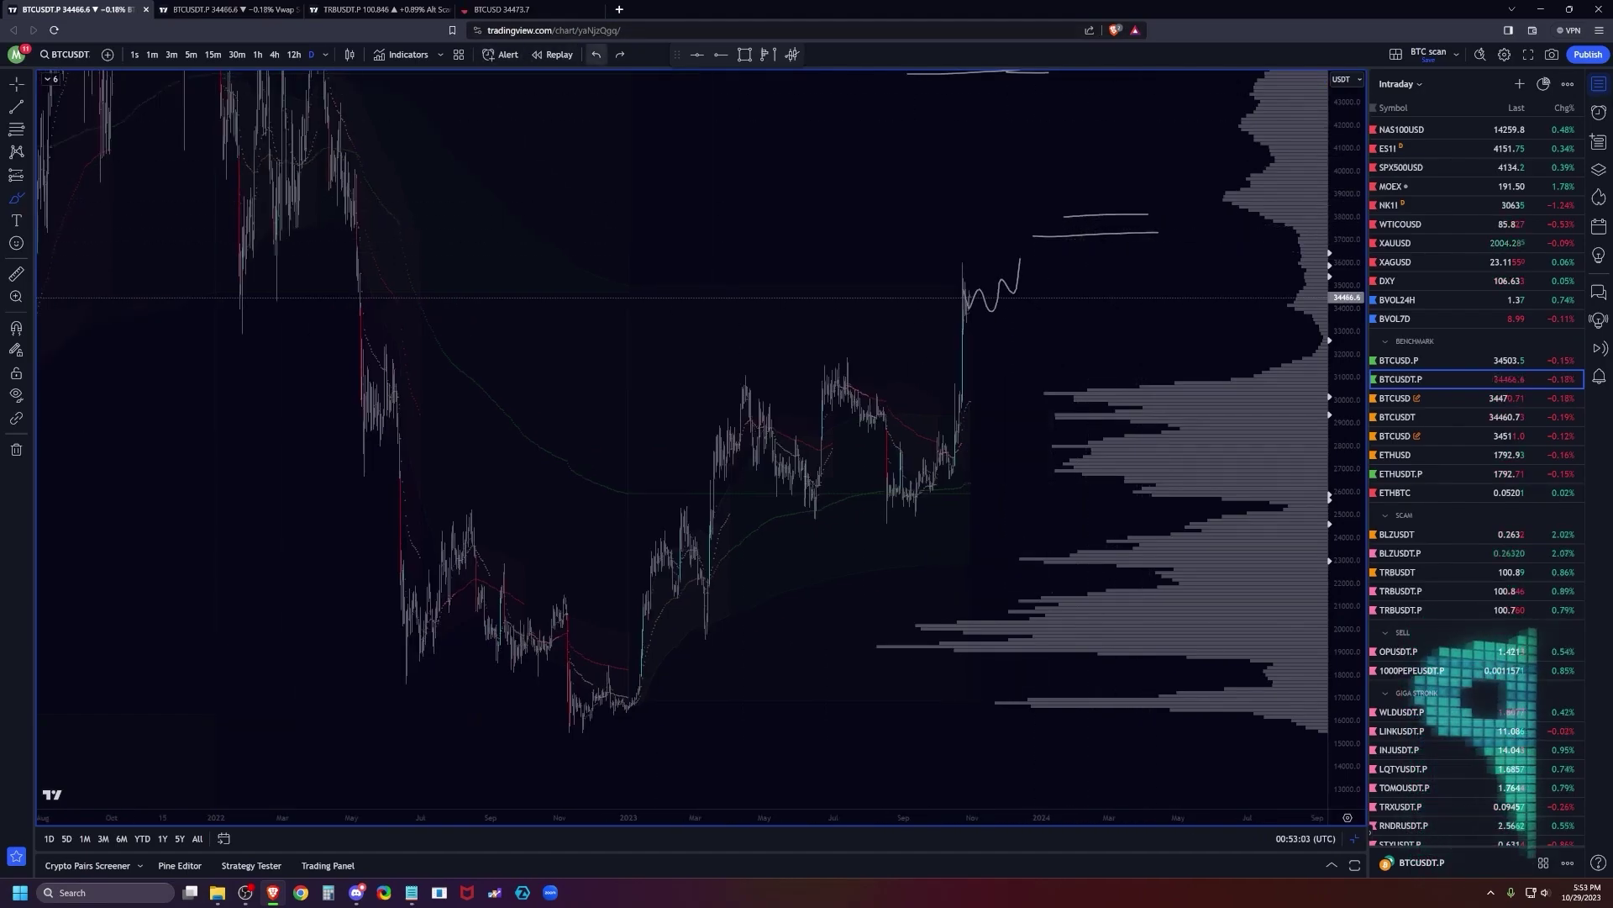
click(596, 54)
click(596, 54)
click(596, 54)
click(597, 54)
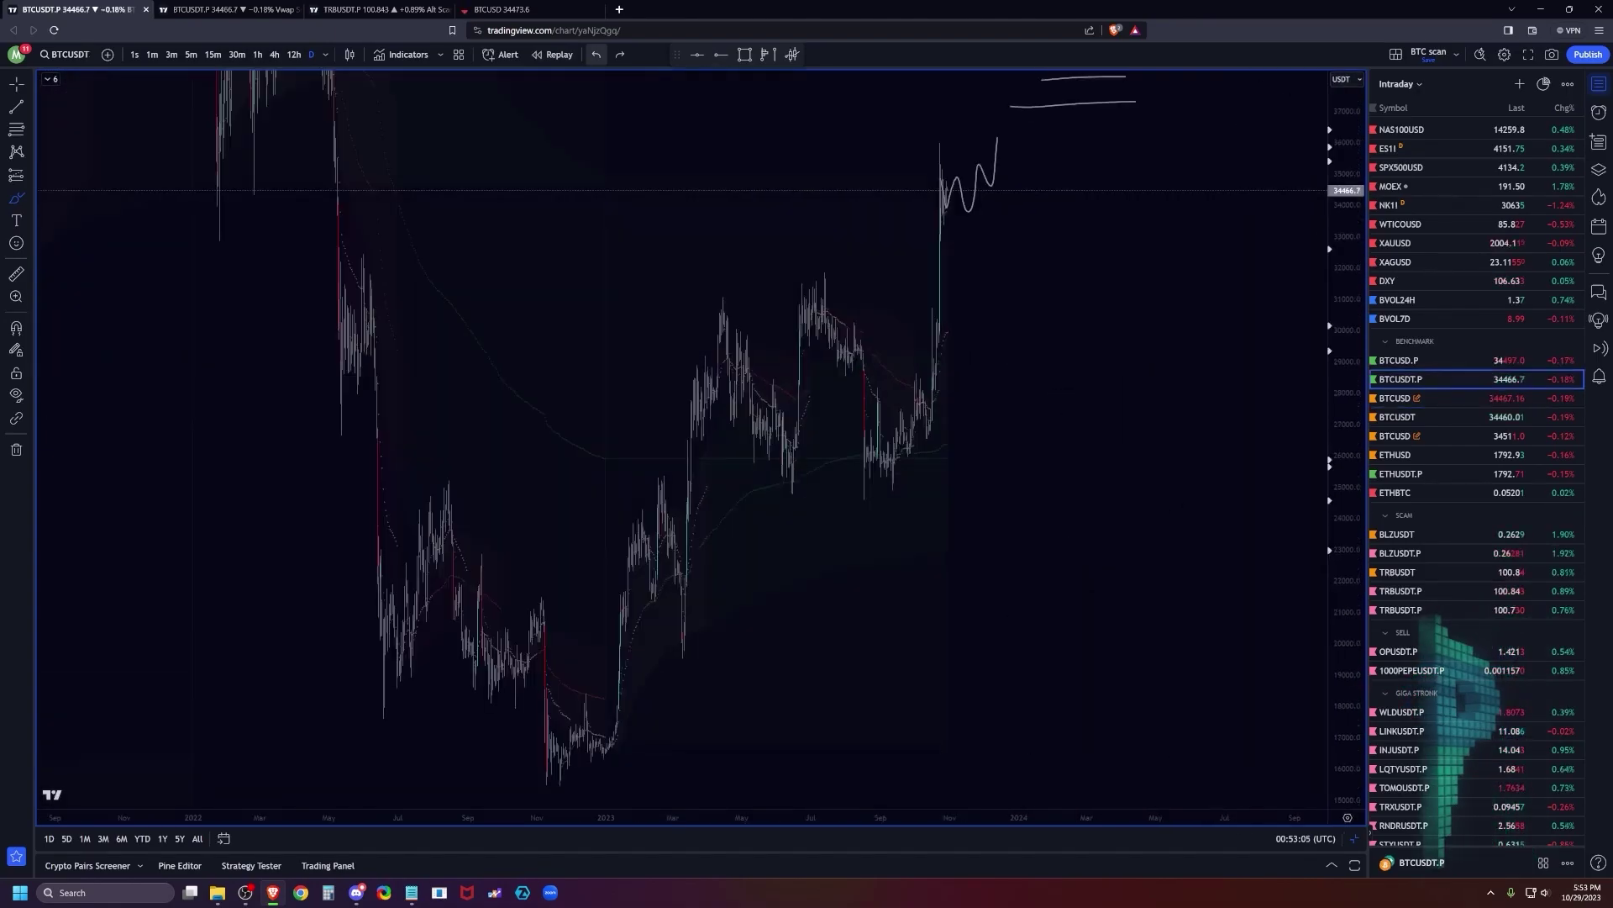
click(597, 54)
click(596, 54)
click(596, 54)
Try sketching two upward paths from the current price, to about 37,000 and 36,000, and undo both.
drag(1347, 420, 1346, 342)
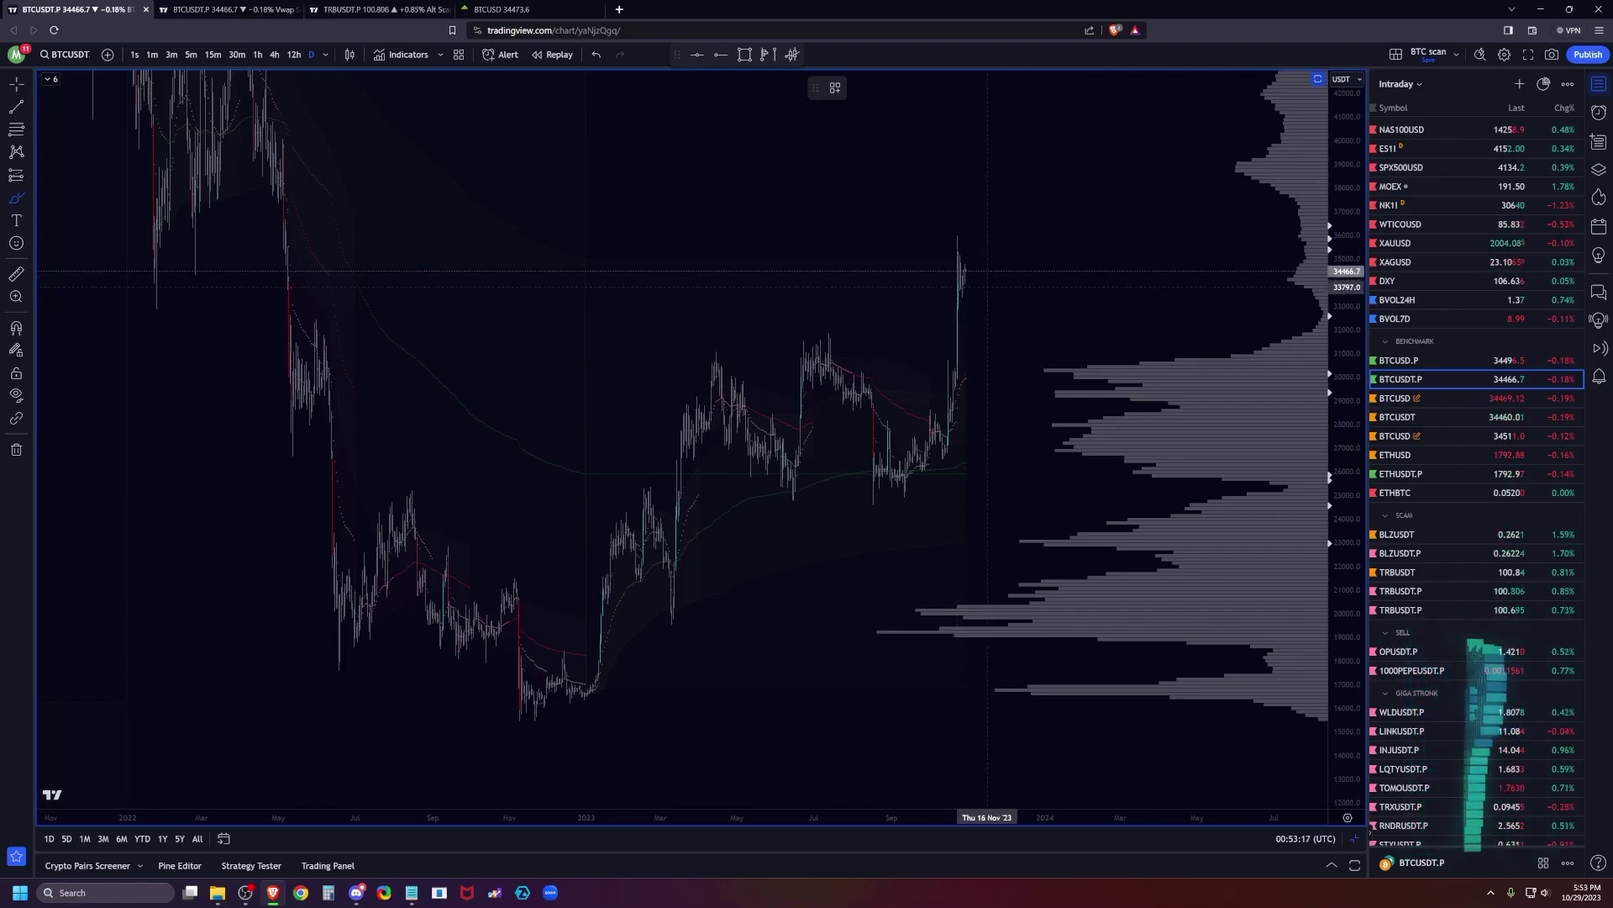
drag(965, 271, 1011, 205)
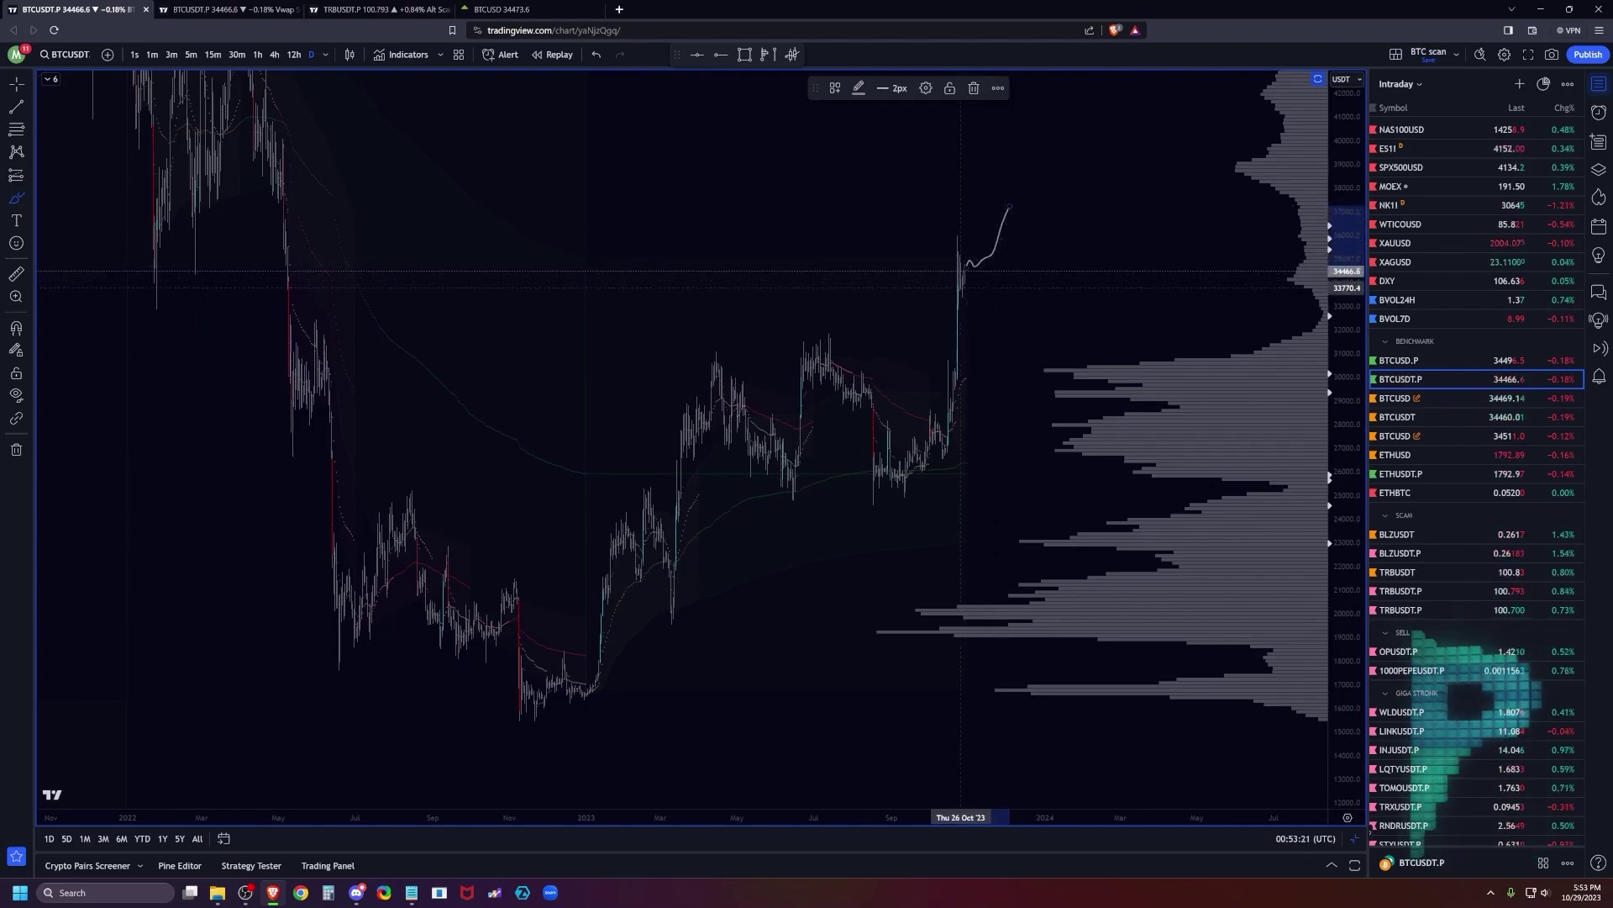
mouse_move(966, 263)
mouse_down()
mouse_move(992, 289)
mouse_move(1027, 228)
mouse_up()
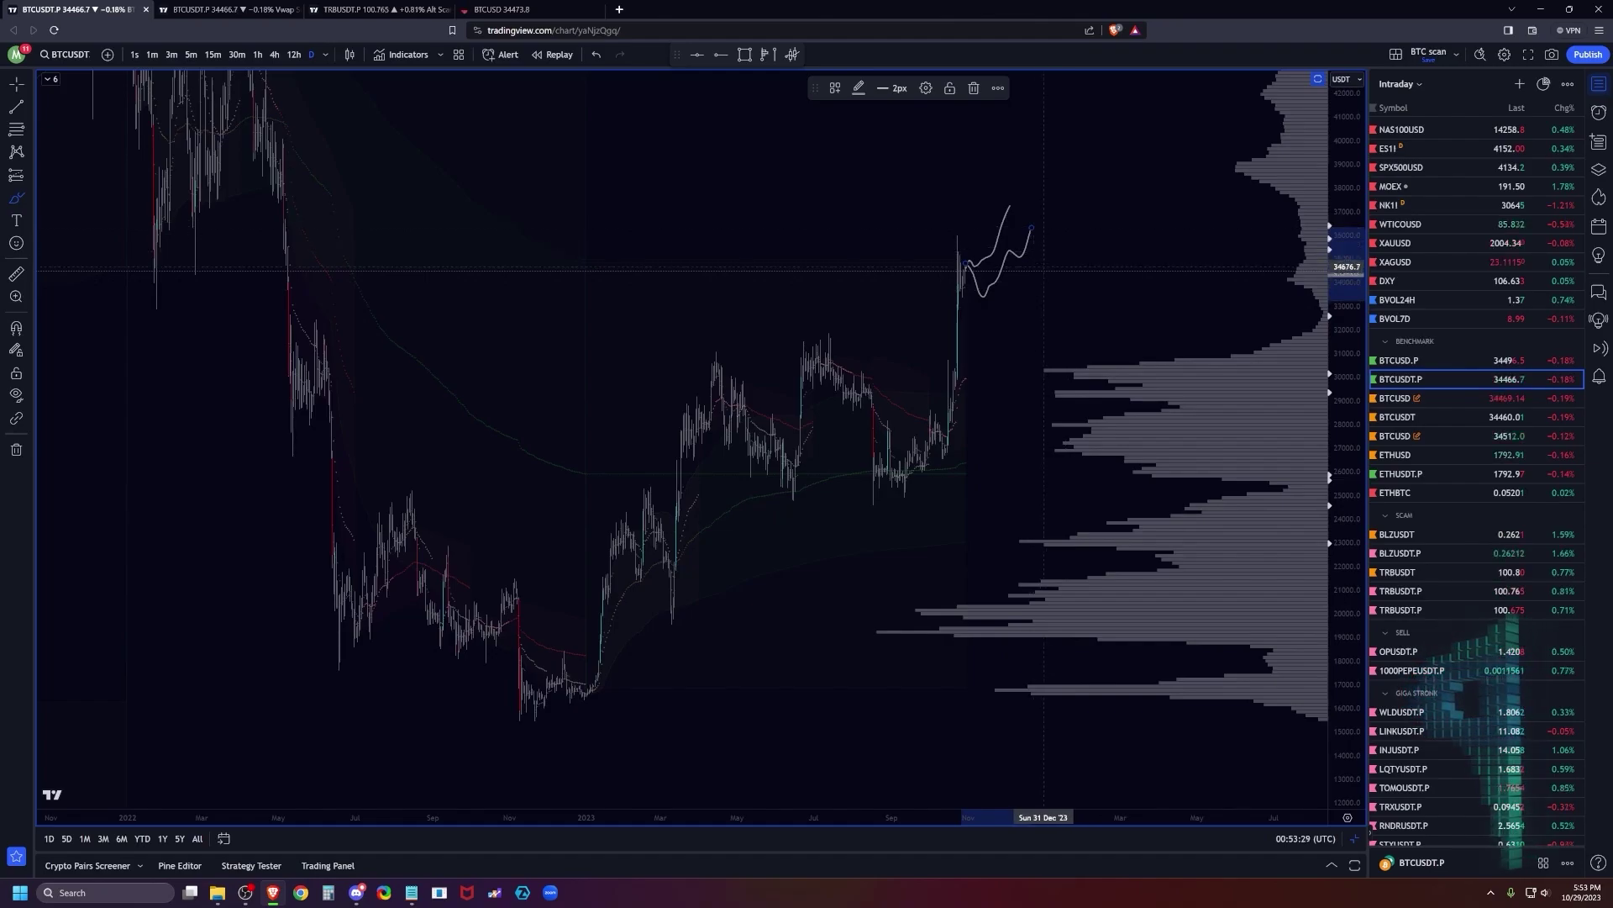
key(ctrl+z)
key(ctrl+z)
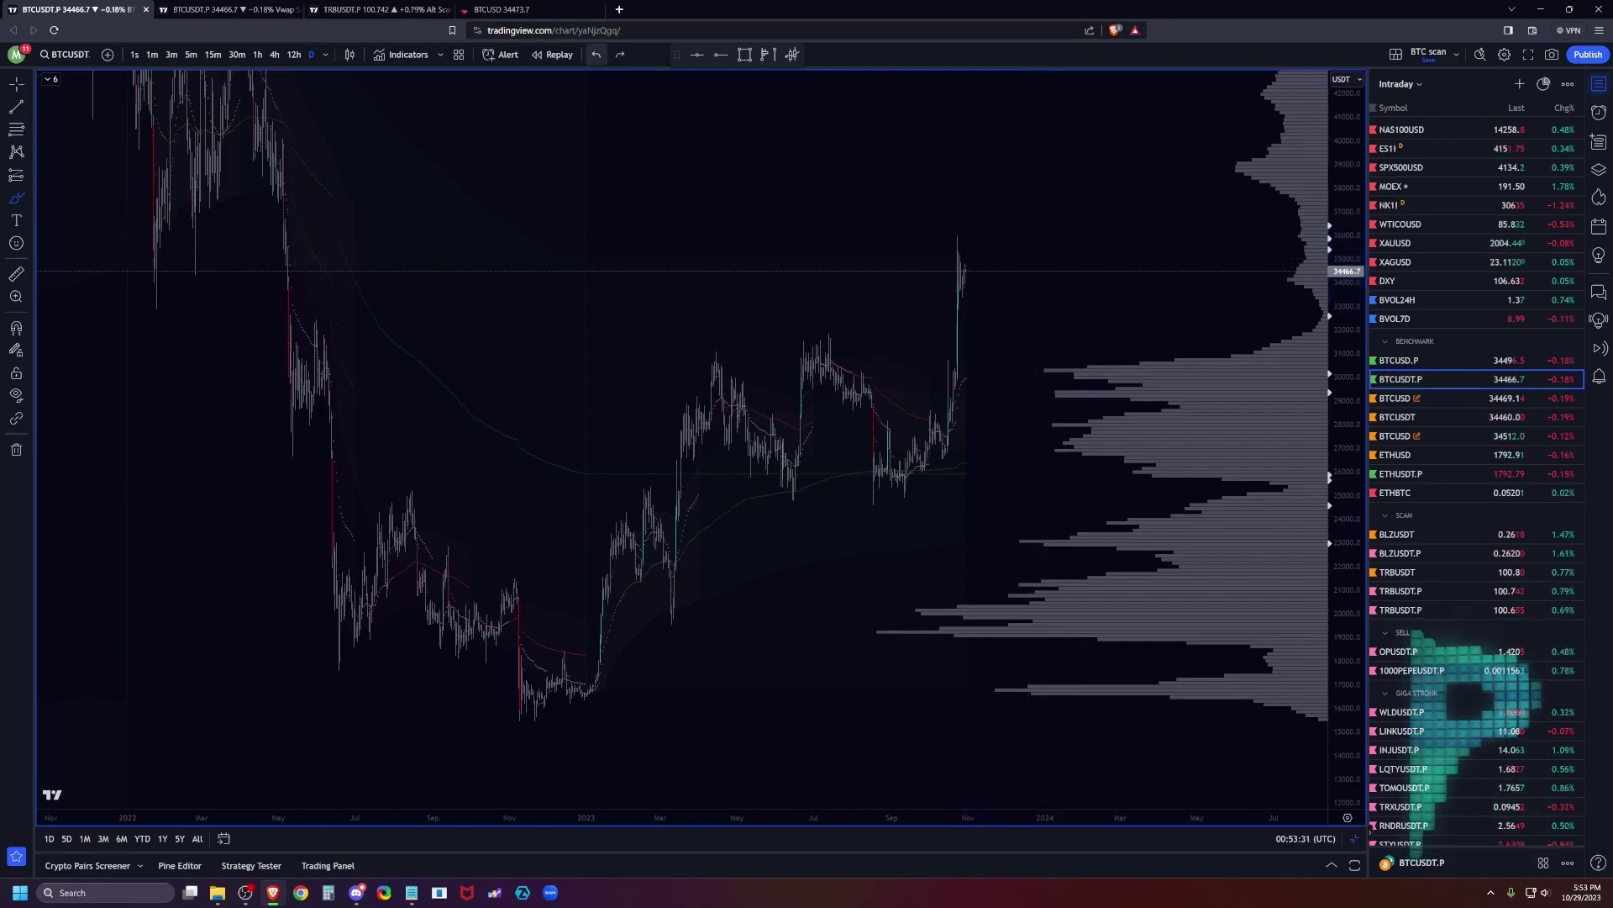
Brush a rising path from the current price into a range between about 36,000 and 38,000, with swings inside it.
mouse_move(968, 267)
mouse_down()
mouse_move(1002, 265)
mouse_move(1023, 220)
mouse_up()
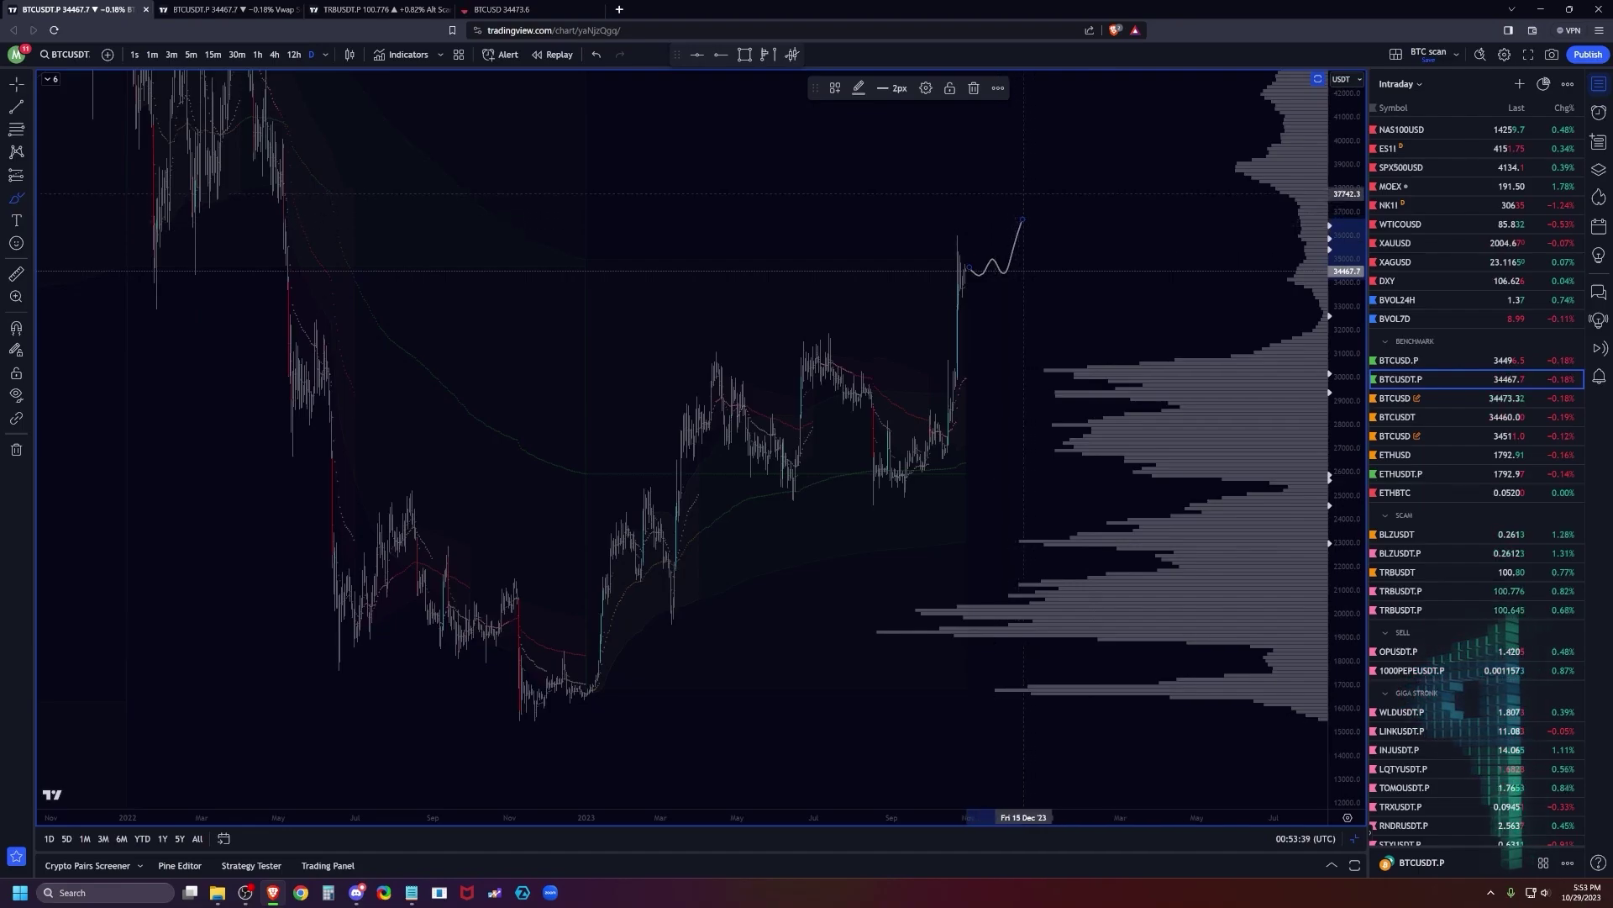
drag(1005, 196, 1139, 189)
drag(1019, 240, 1124, 234)
mouse_move(1018, 242)
mouse_down()
mouse_move(1045, 218)
mouse_move(1084, 221)
mouse_up()
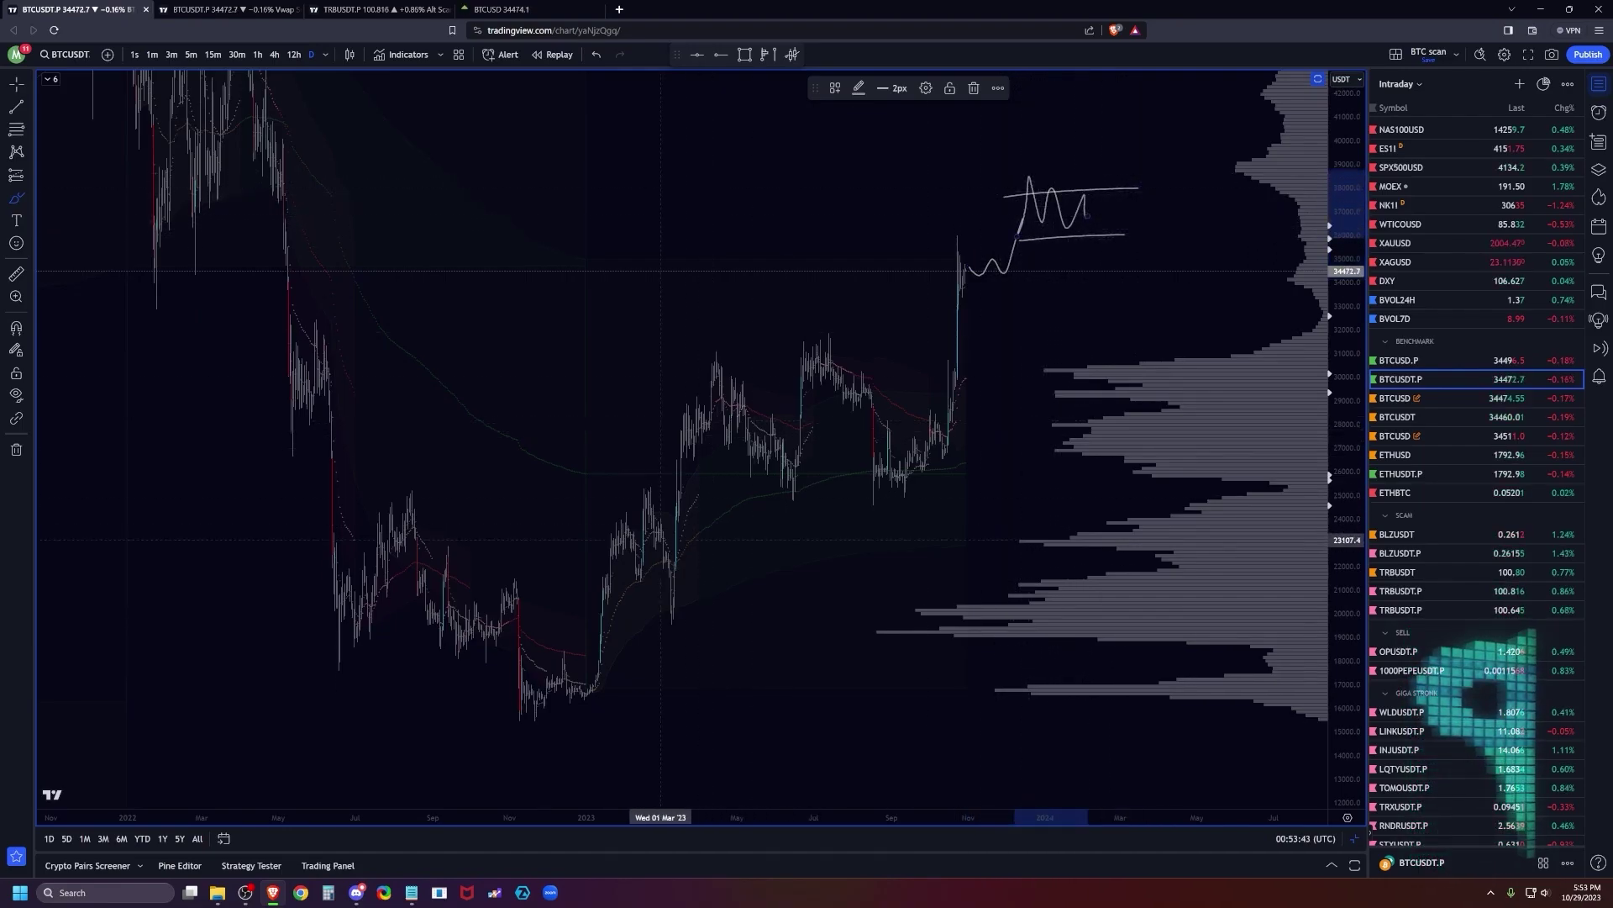
Circle the four 2023 rally legs between January and July and the volume-profile node near 30,000.
mouse_move(605, 580)
mouse_down()
mouse_move(580, 672)
mouse_move(668, 496)
mouse_up()
mouse_move(739, 366)
mouse_down()
mouse_move(664, 458)
mouse_move(864, 357)
mouse_up()
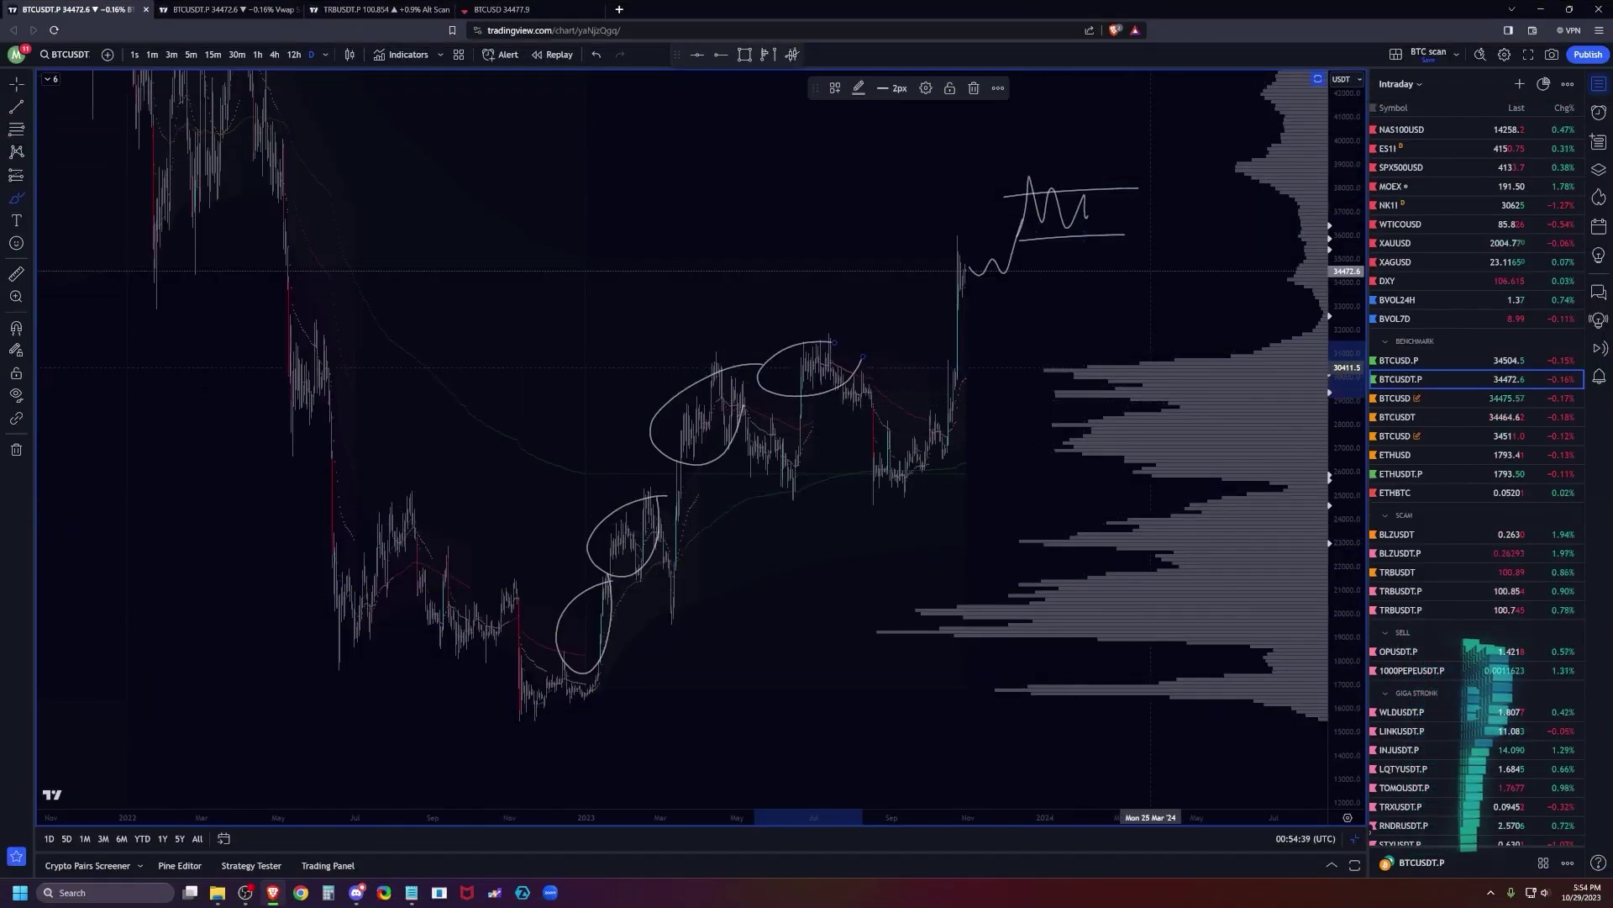
mouse_move(1135, 350)
mouse_down()
mouse_move(1060, 374)
mouse_move(1091, 376)
mouse_up()
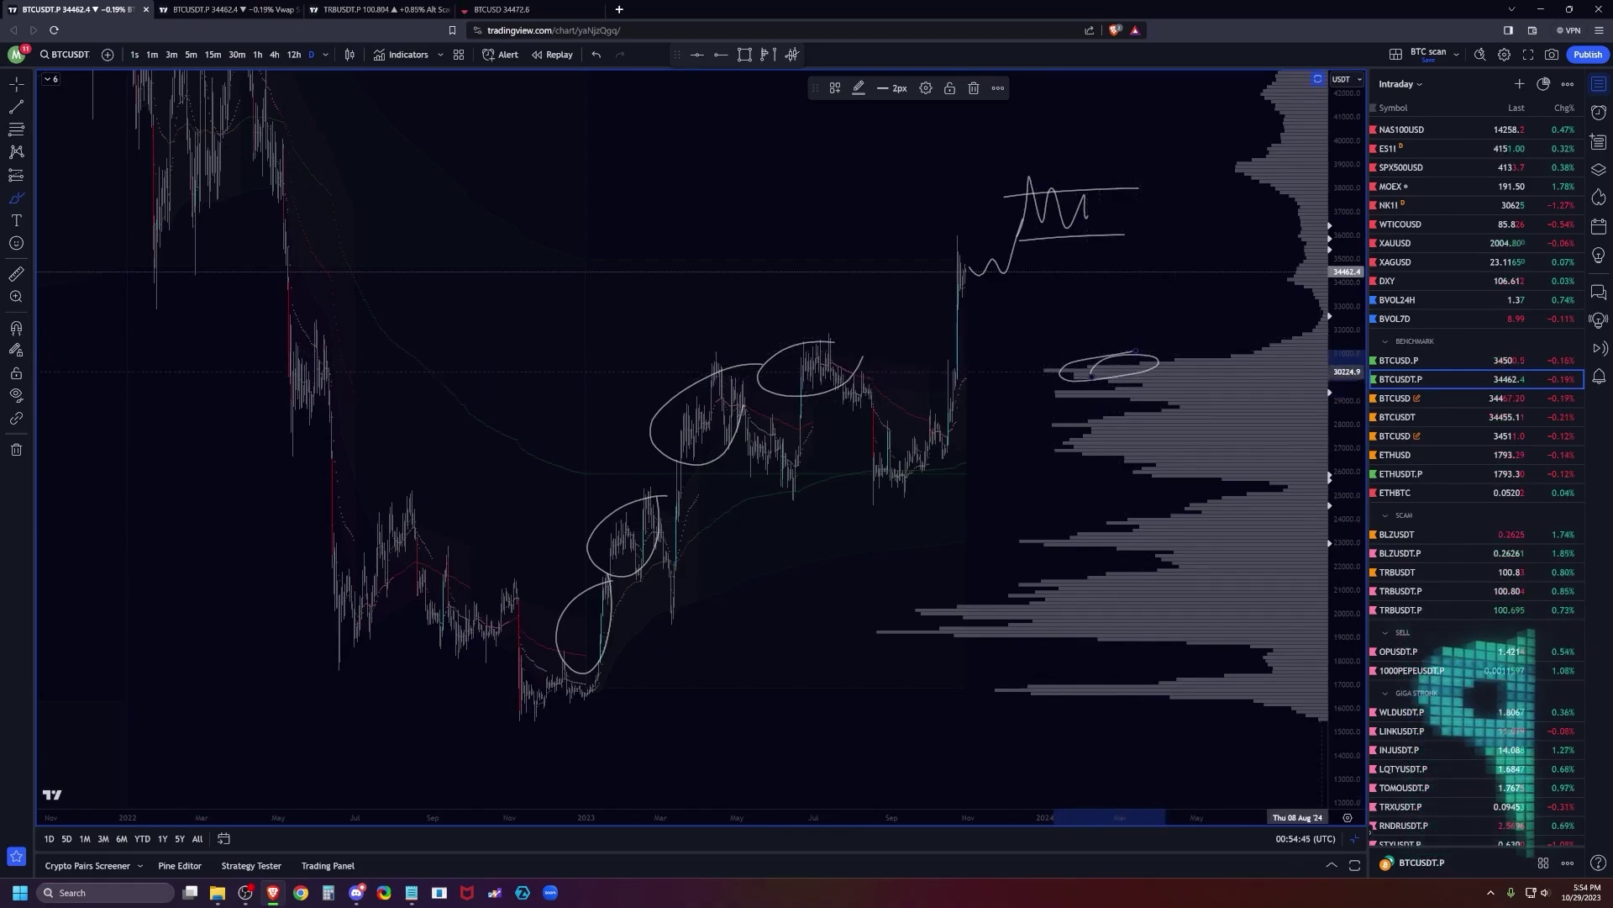
Undo the circles, the range and the projected path on the BTCUSDT.P chart.
drag(1344, 421, 1345, 462)
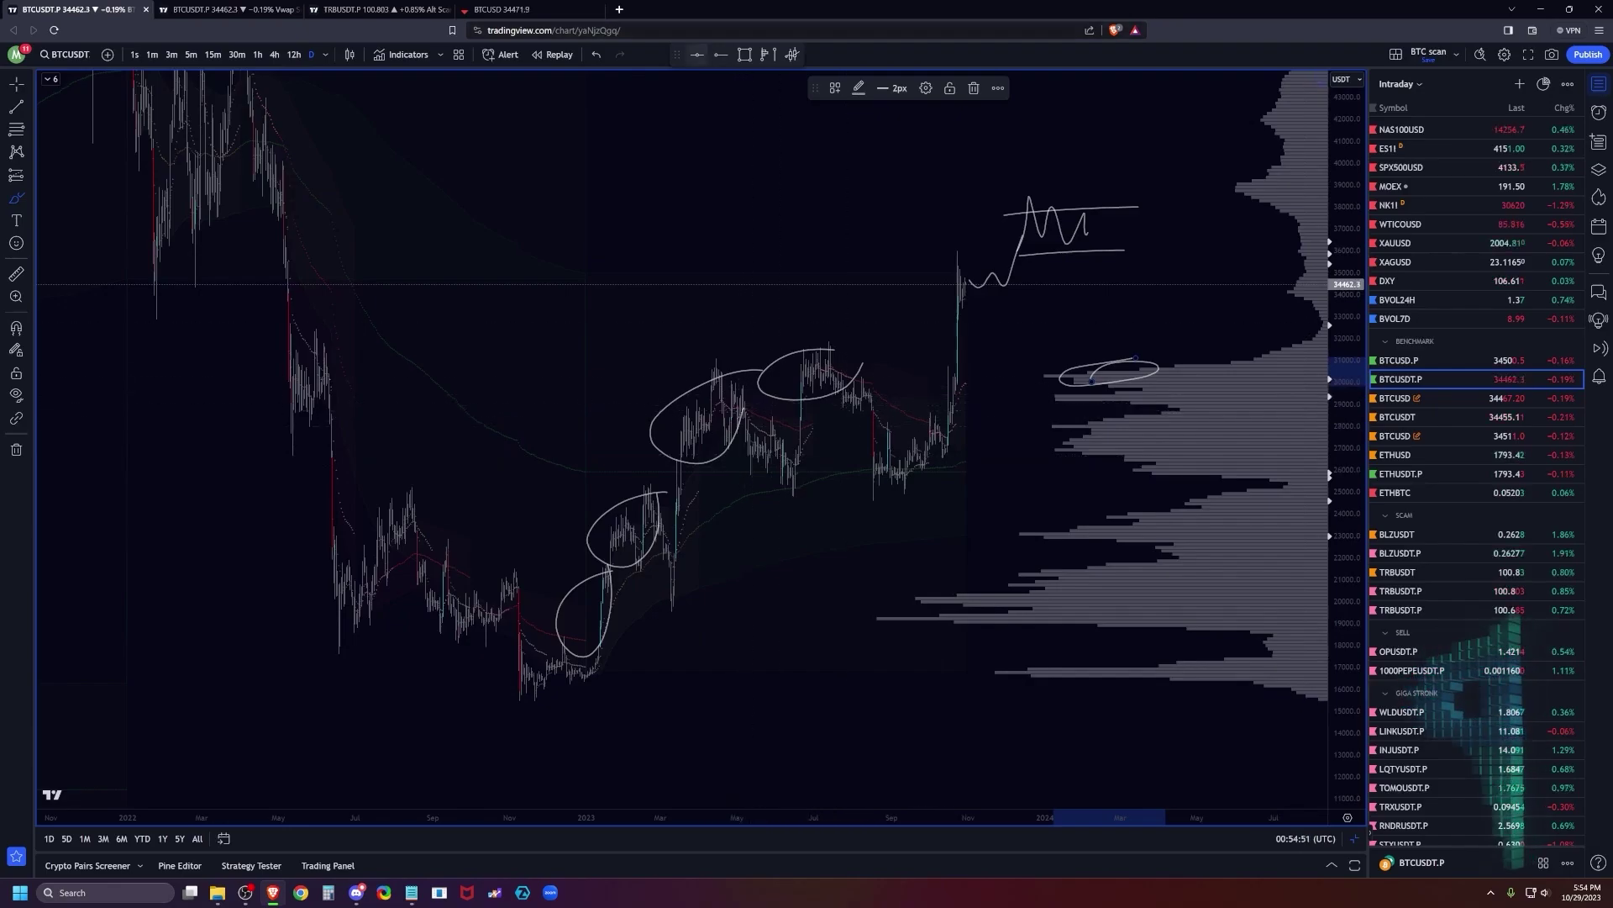
key(ctrl+z)
key(ctrl+z)
key(ctrl+z)
key(ctrl+z)
key(ctrl+z)
key(ctrl+z)
key(ctrl+z)
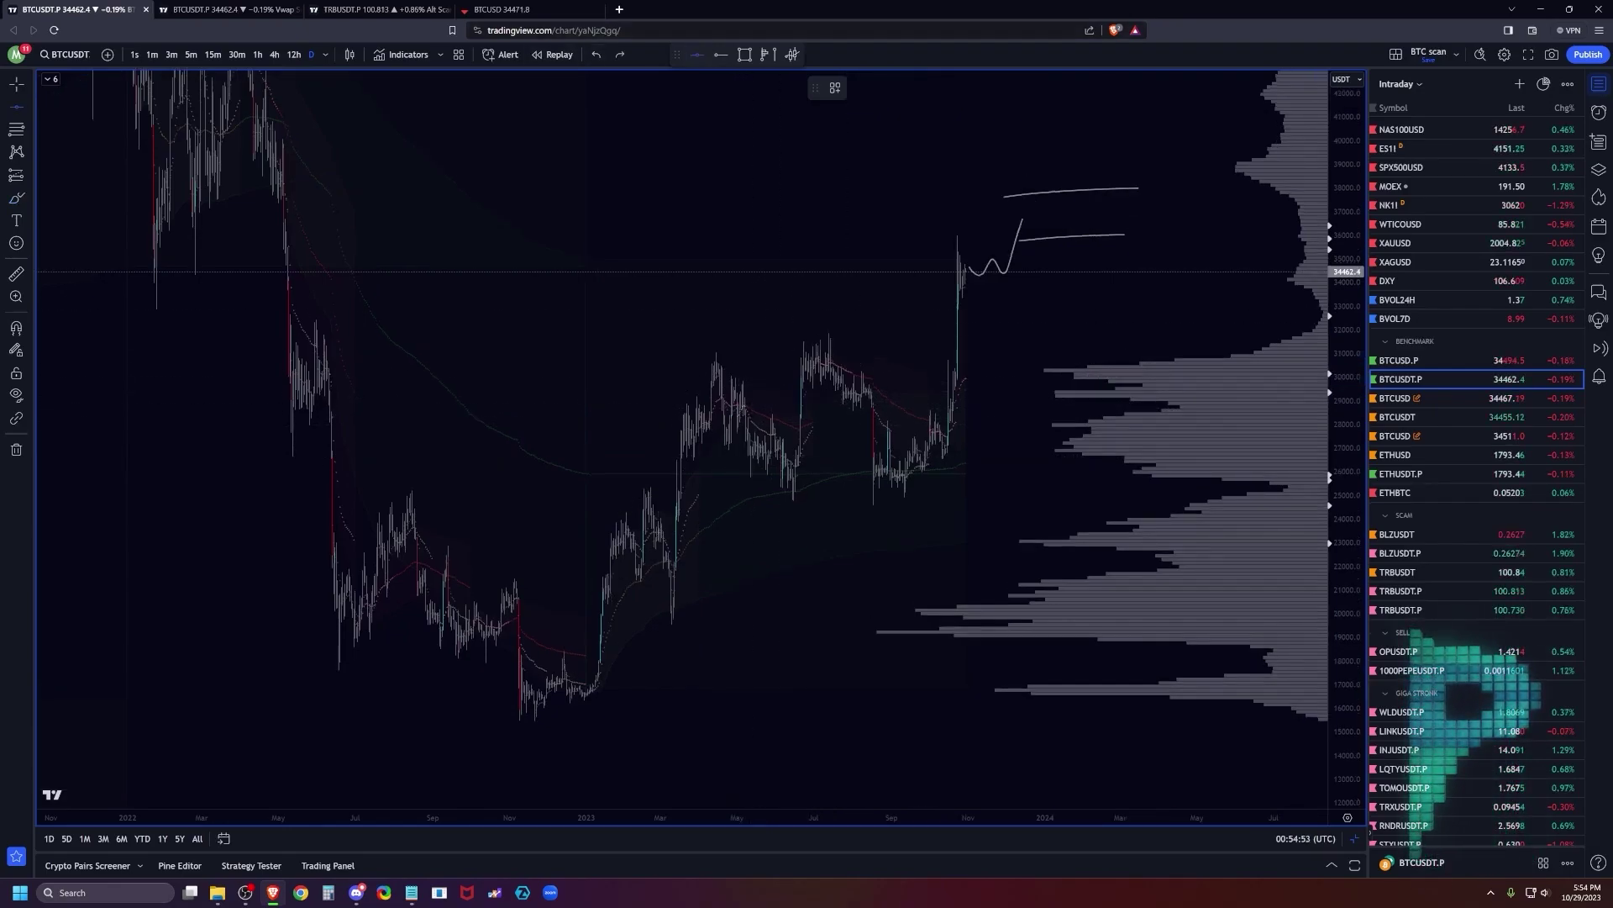
Circle the volume-profile node near 30,000 and brush a line to it from the August 2023 price at about 29,000.
mouse_move(1090, 400)
mouse_down()
mouse_move(1114, 420)
mouse_move(1080, 426)
mouse_up()
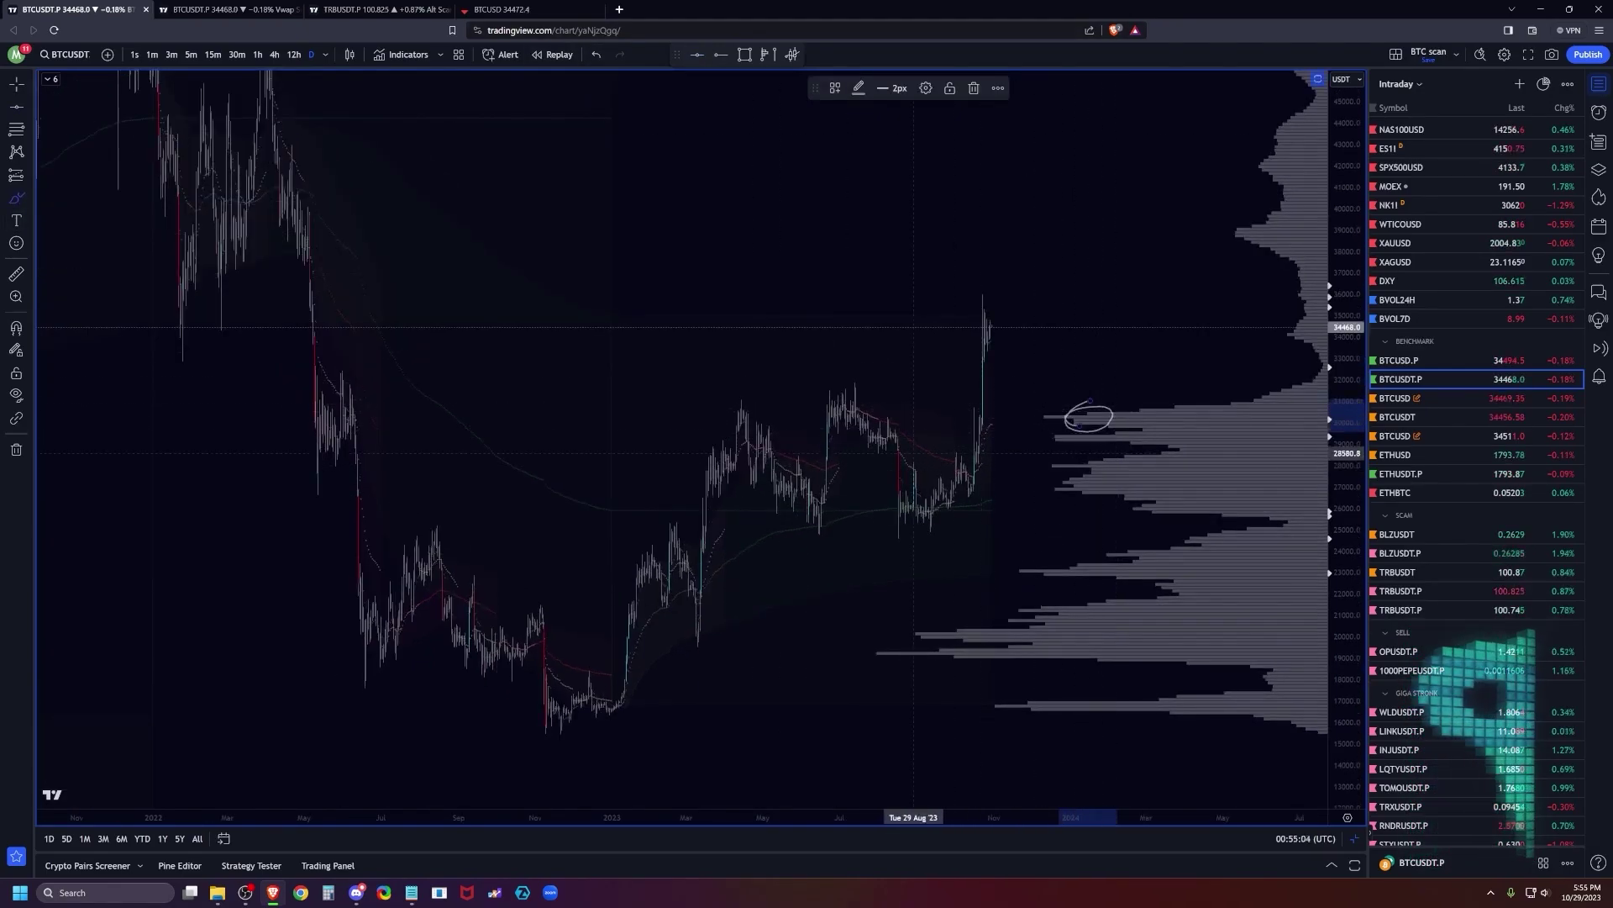
drag(882, 441, 1033, 417)
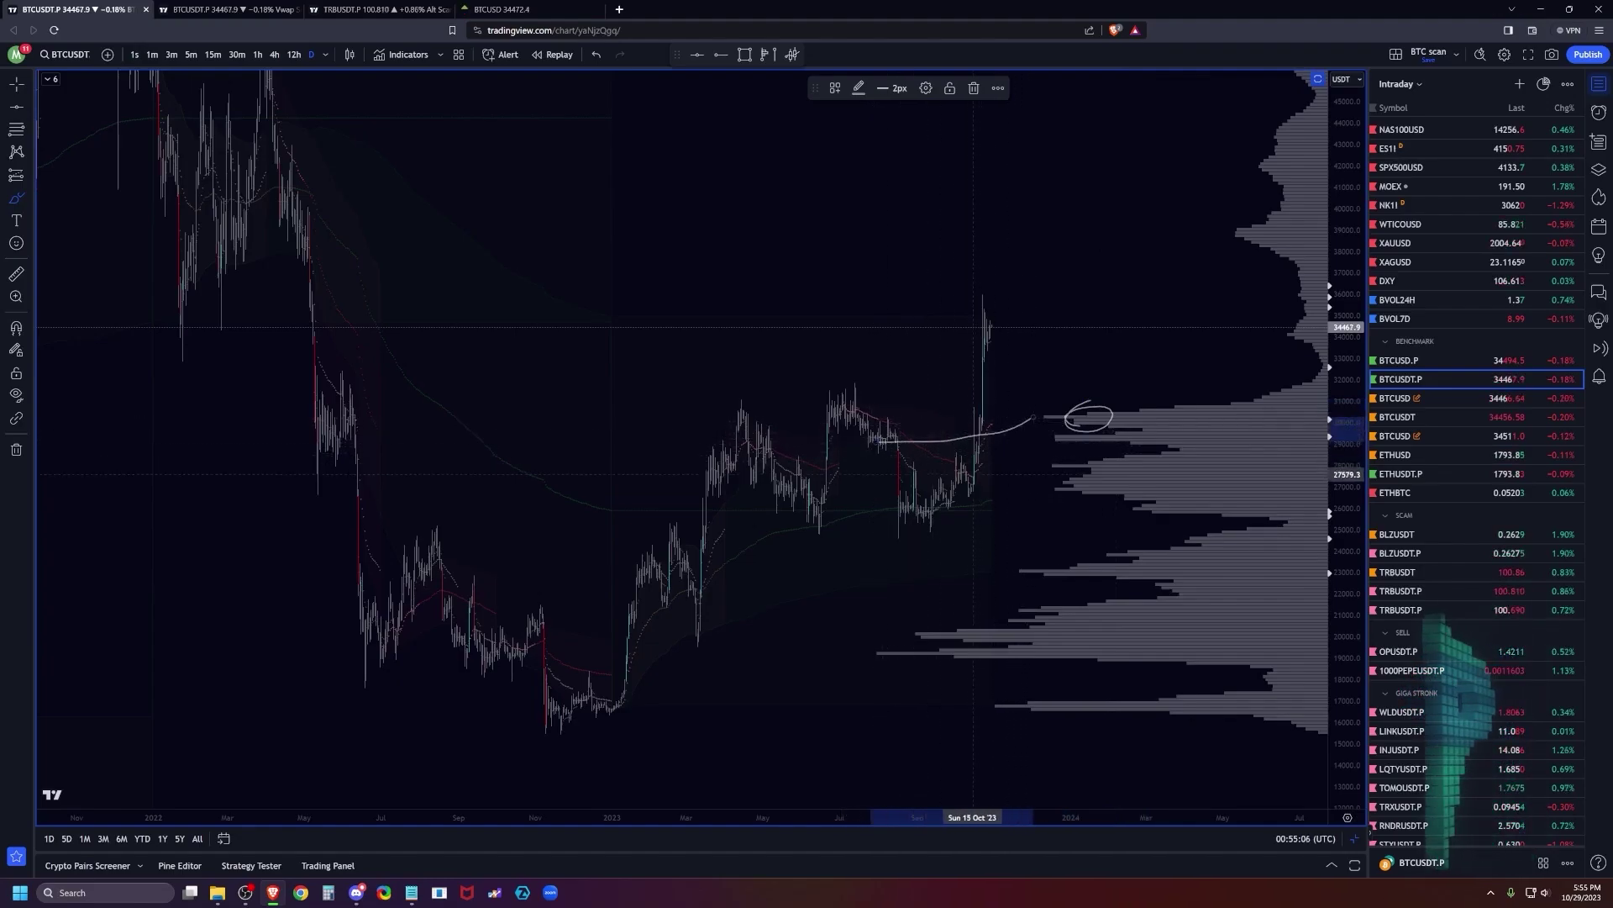
Brush curves from the September and October prices toward the 30,000 volume node, and a swinging range between about 35,000 and 38,000.
mouse_move(973, 475)
mouse_down()
mouse_move(990, 434)
mouse_move(1038, 413)
mouse_up()
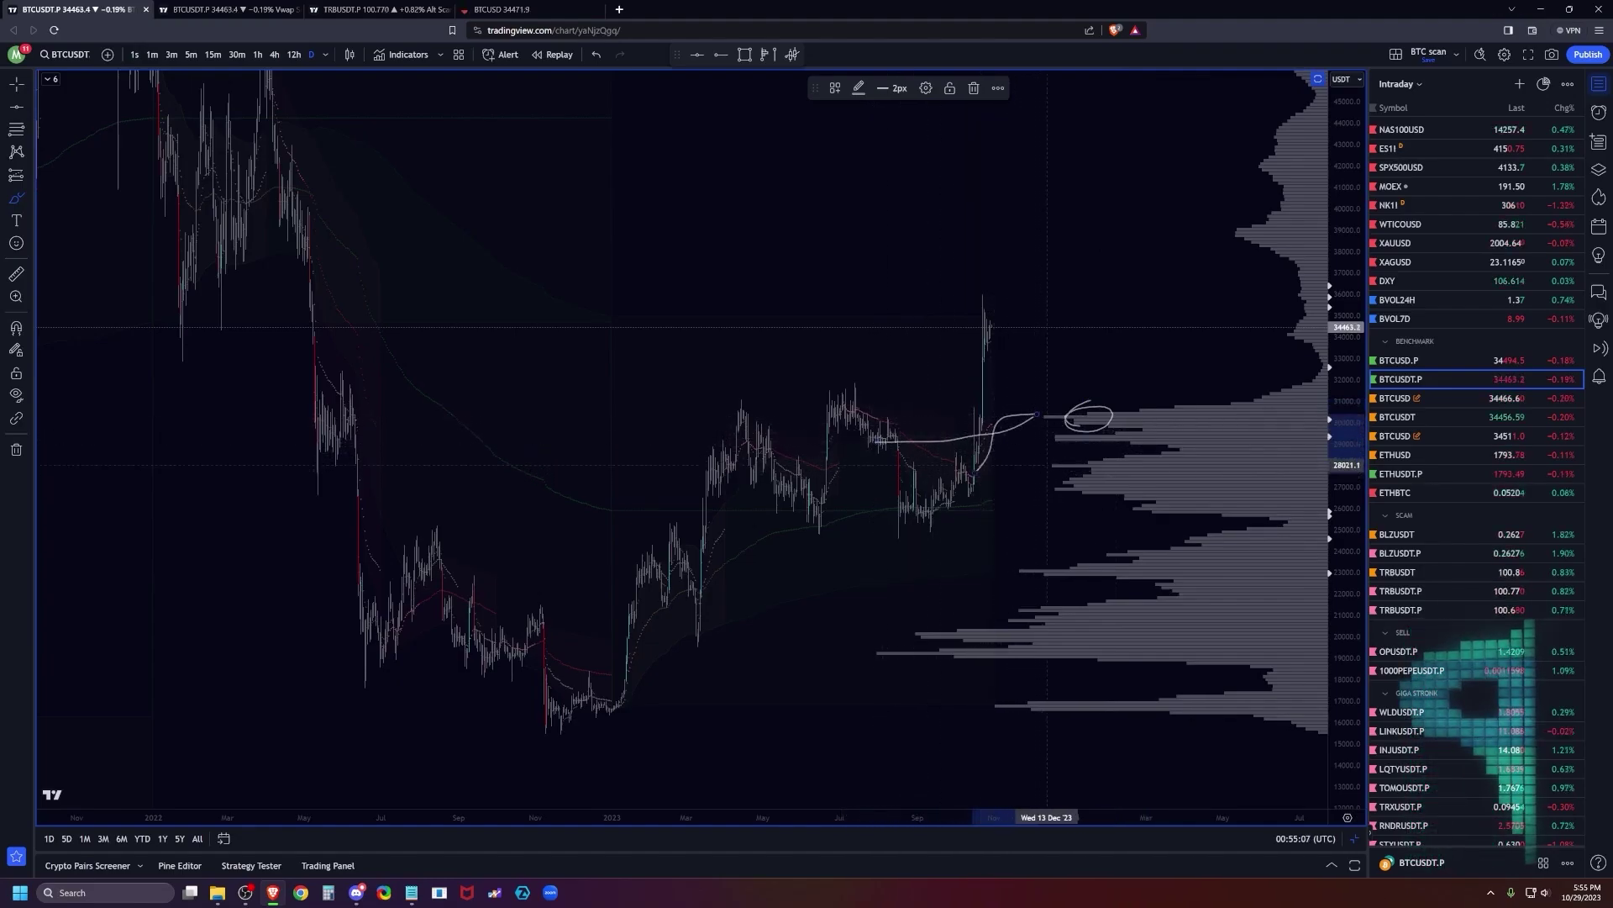
drag(1043, 259, 1135, 254)
drag(1042, 319, 1129, 312)
drag(1001, 267, 1105, 290)
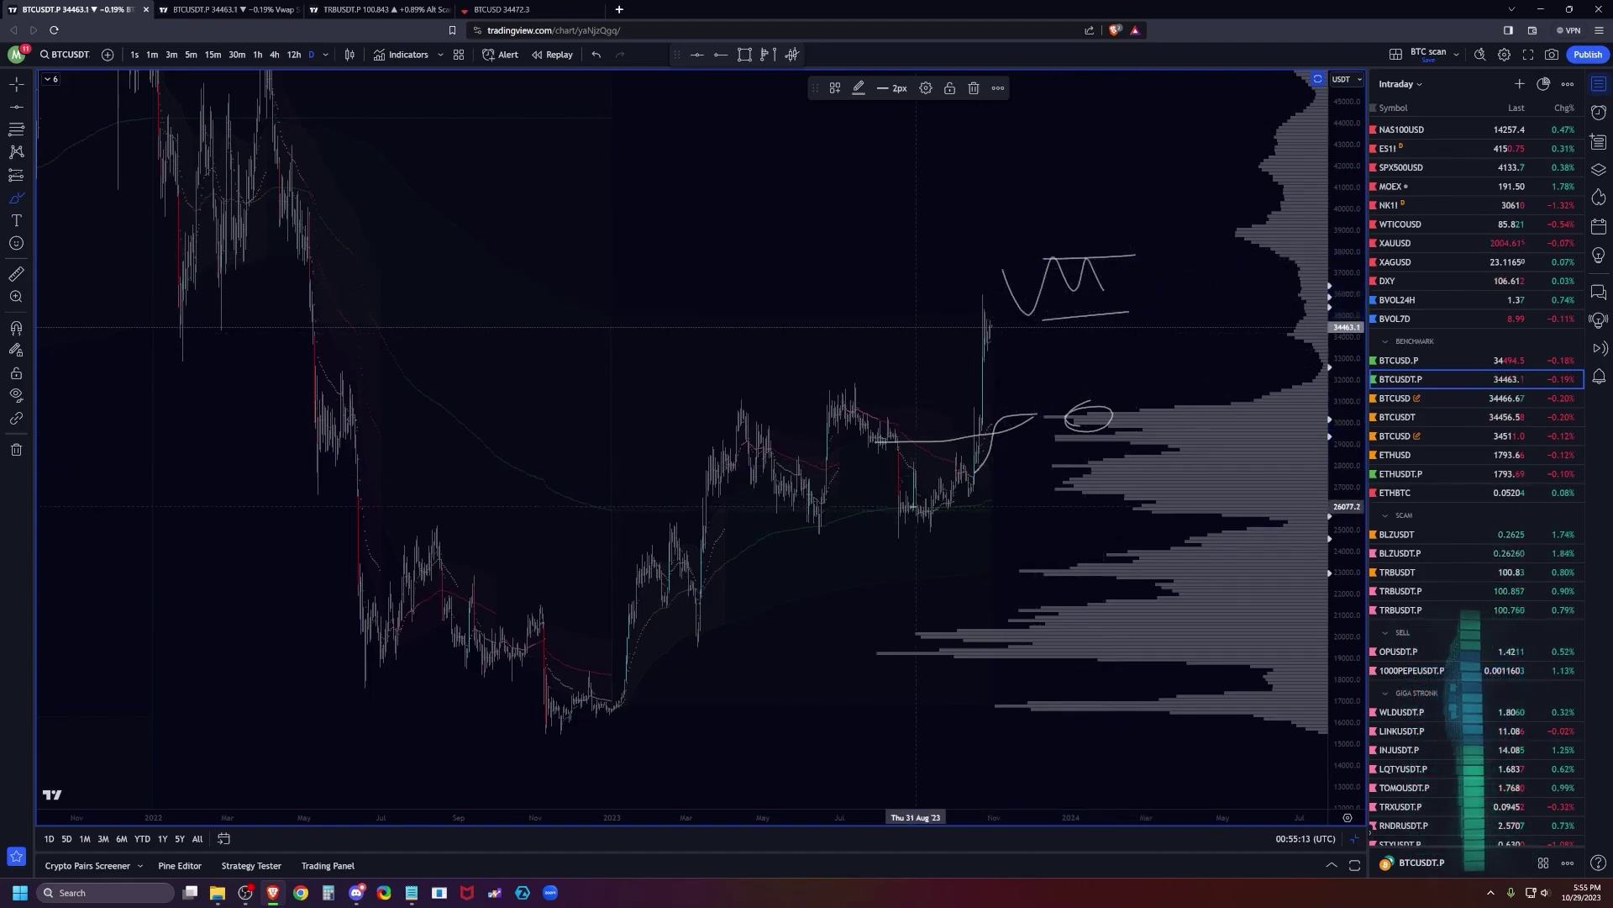
mouse_move(916, 506)
mouse_down()
mouse_move(1103, 459)
mouse_move(1144, 430)
mouse_move(1109, 407)
mouse_move(1013, 420)
mouse_move(1101, 416)
mouse_up()
Undo all the brush strokes on the BTCUSDT.P chart, including the circle around the volume node near 30,000.
key(ctrl+z)
key(ctrl+z)
key(ctrl+z)
key(ctrl+z)
key(ctrl+z)
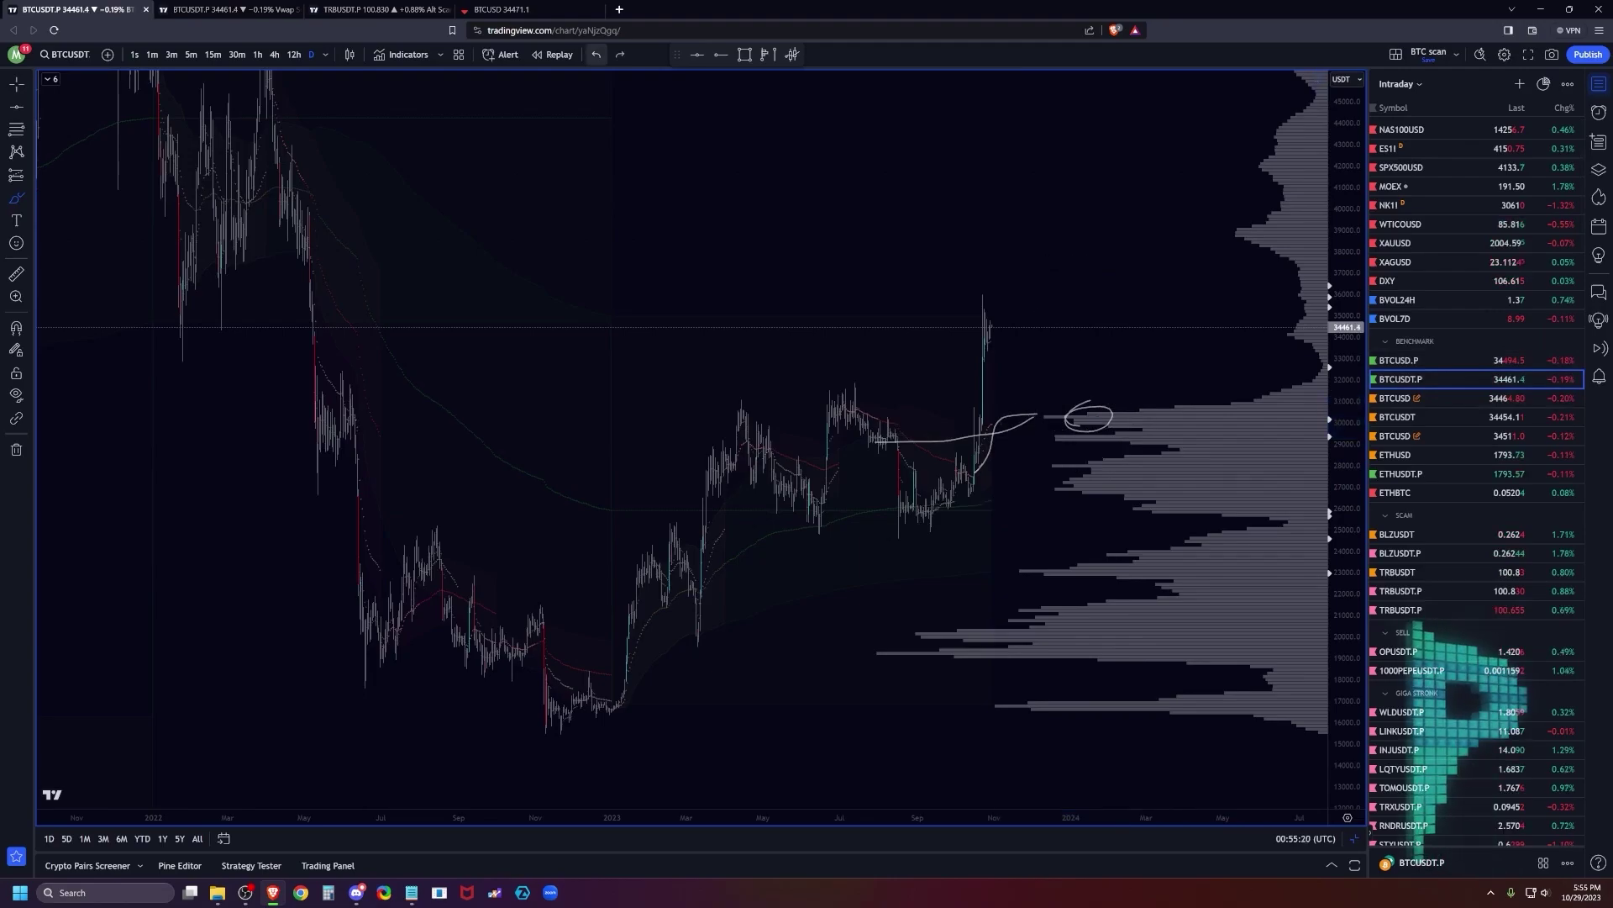
key(ctrl+z)
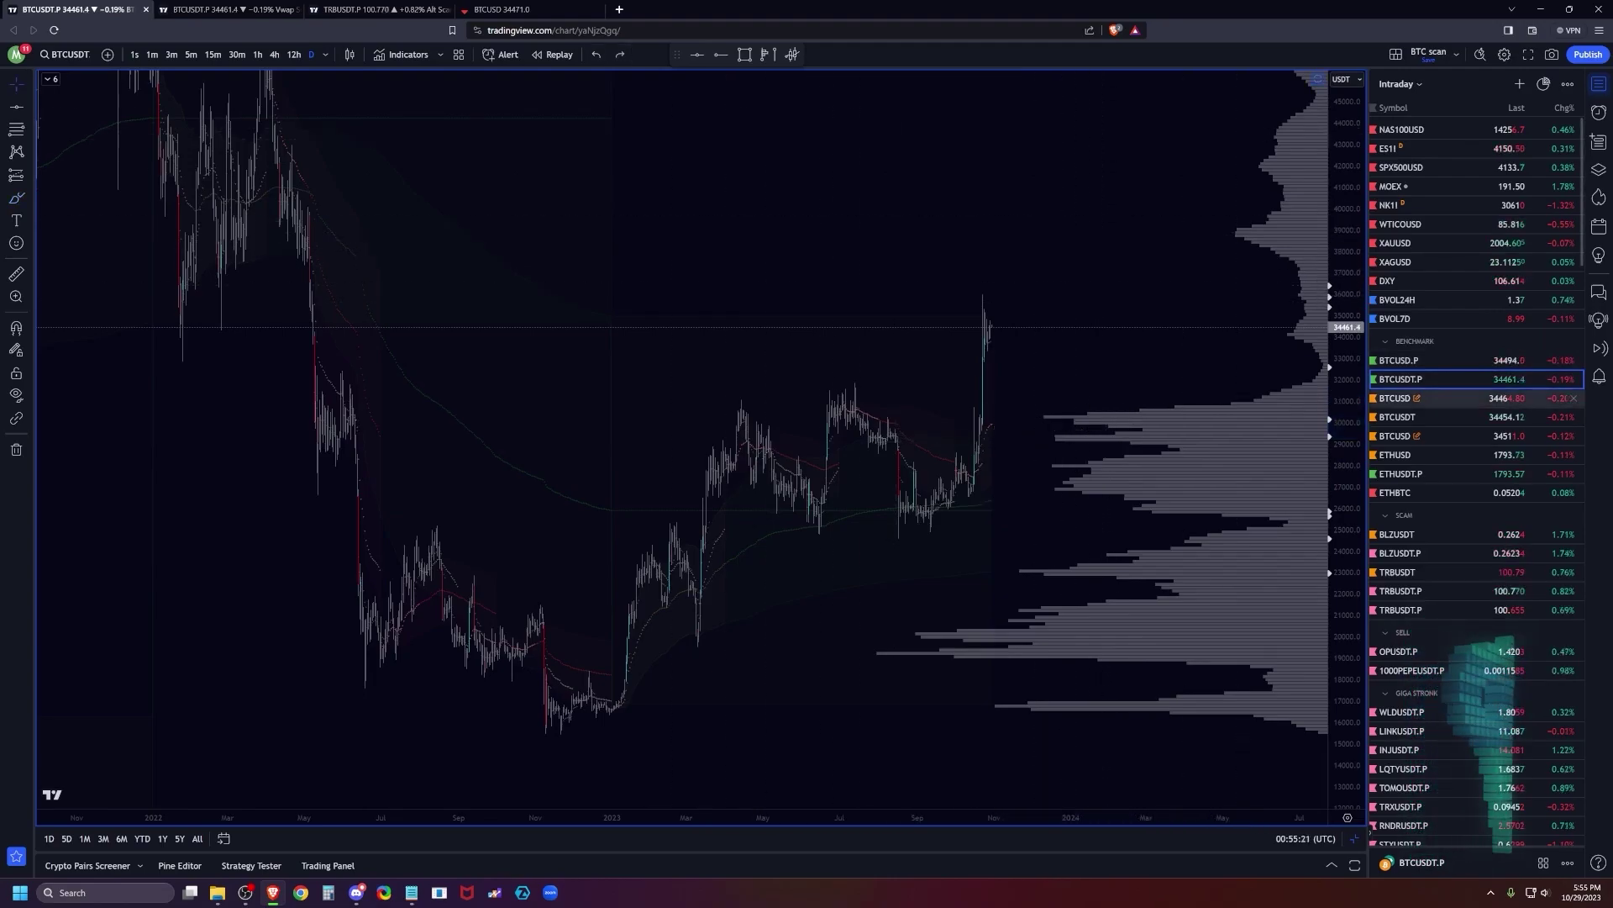
View the daily BTCUSD chart, return to BTCUSDT.P, and examine the 2023 rally against the volume profile.
click(1397, 398)
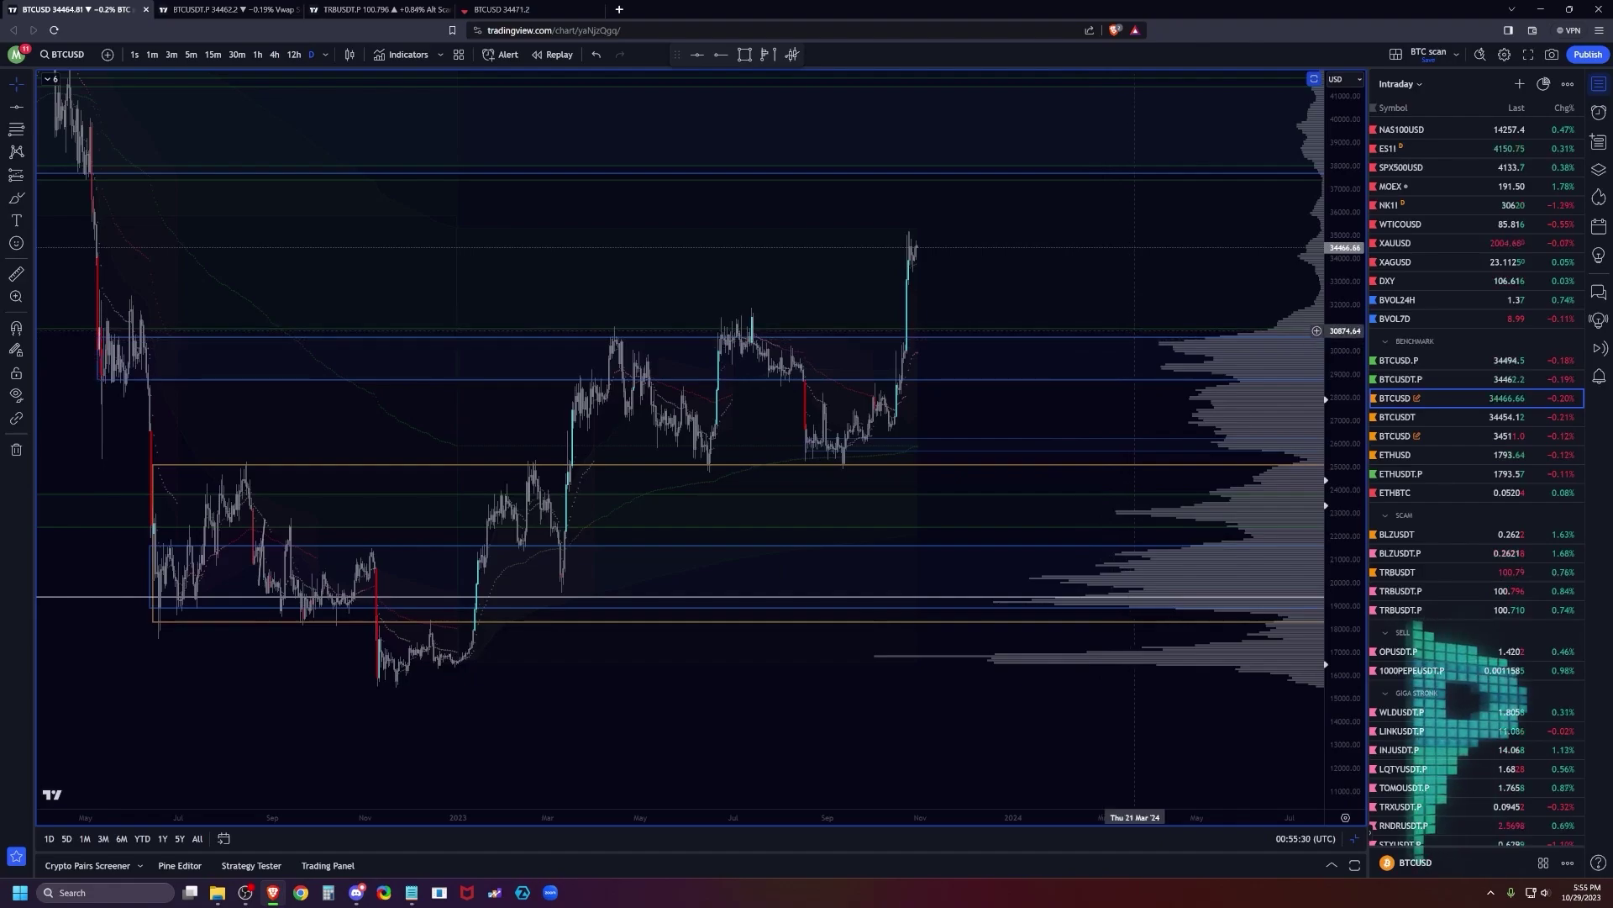
key(Up)
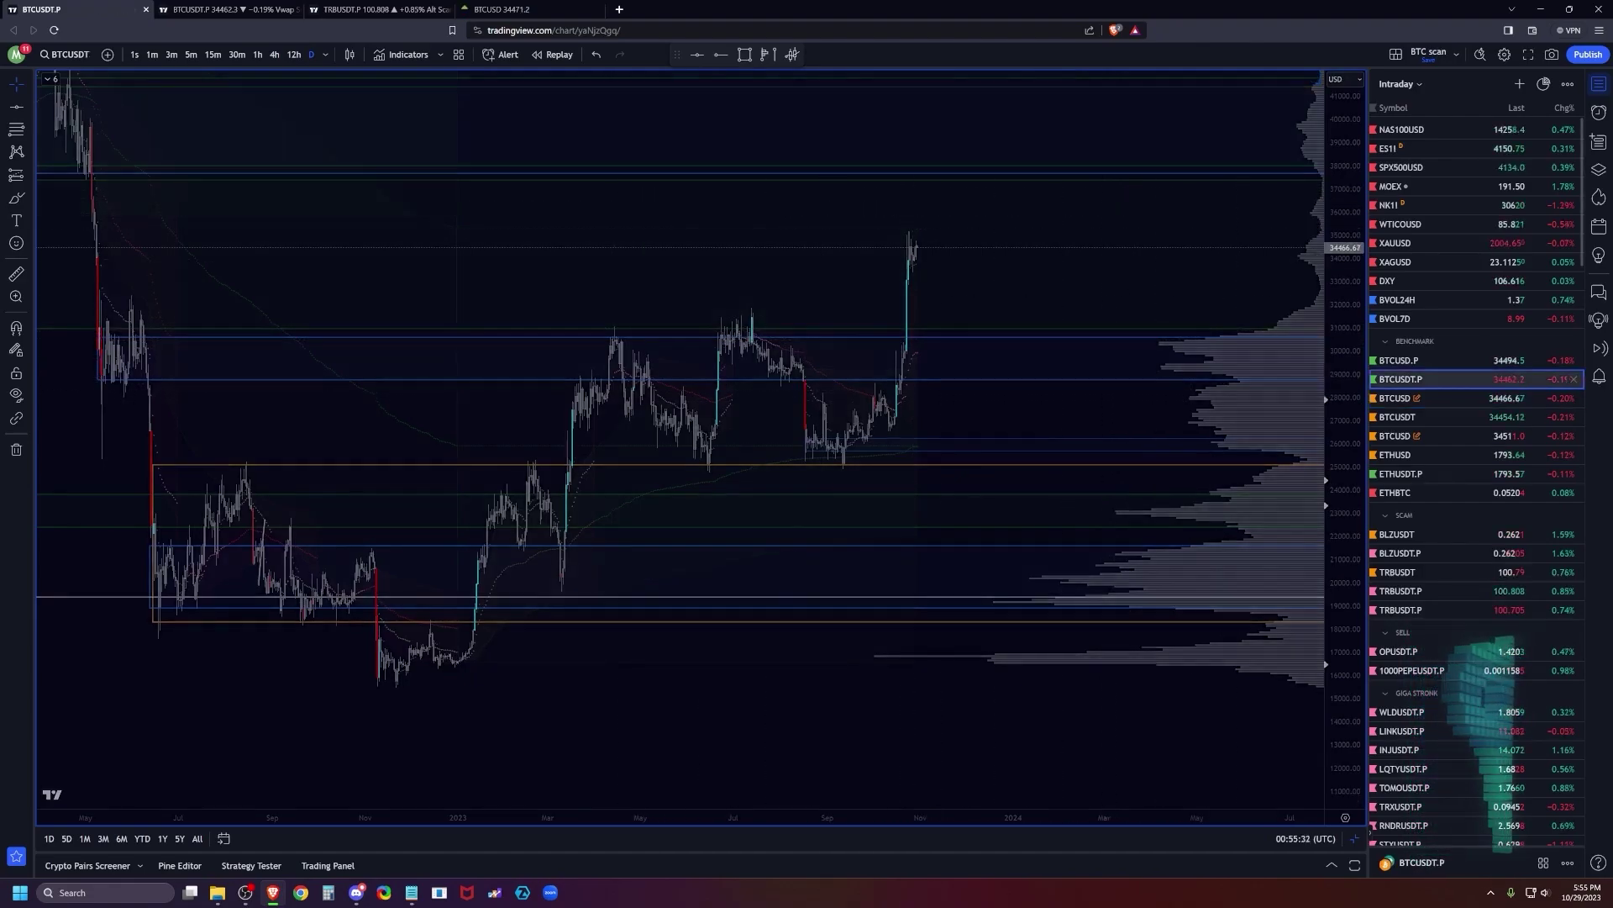
scroll(1174, 497, up, 4)
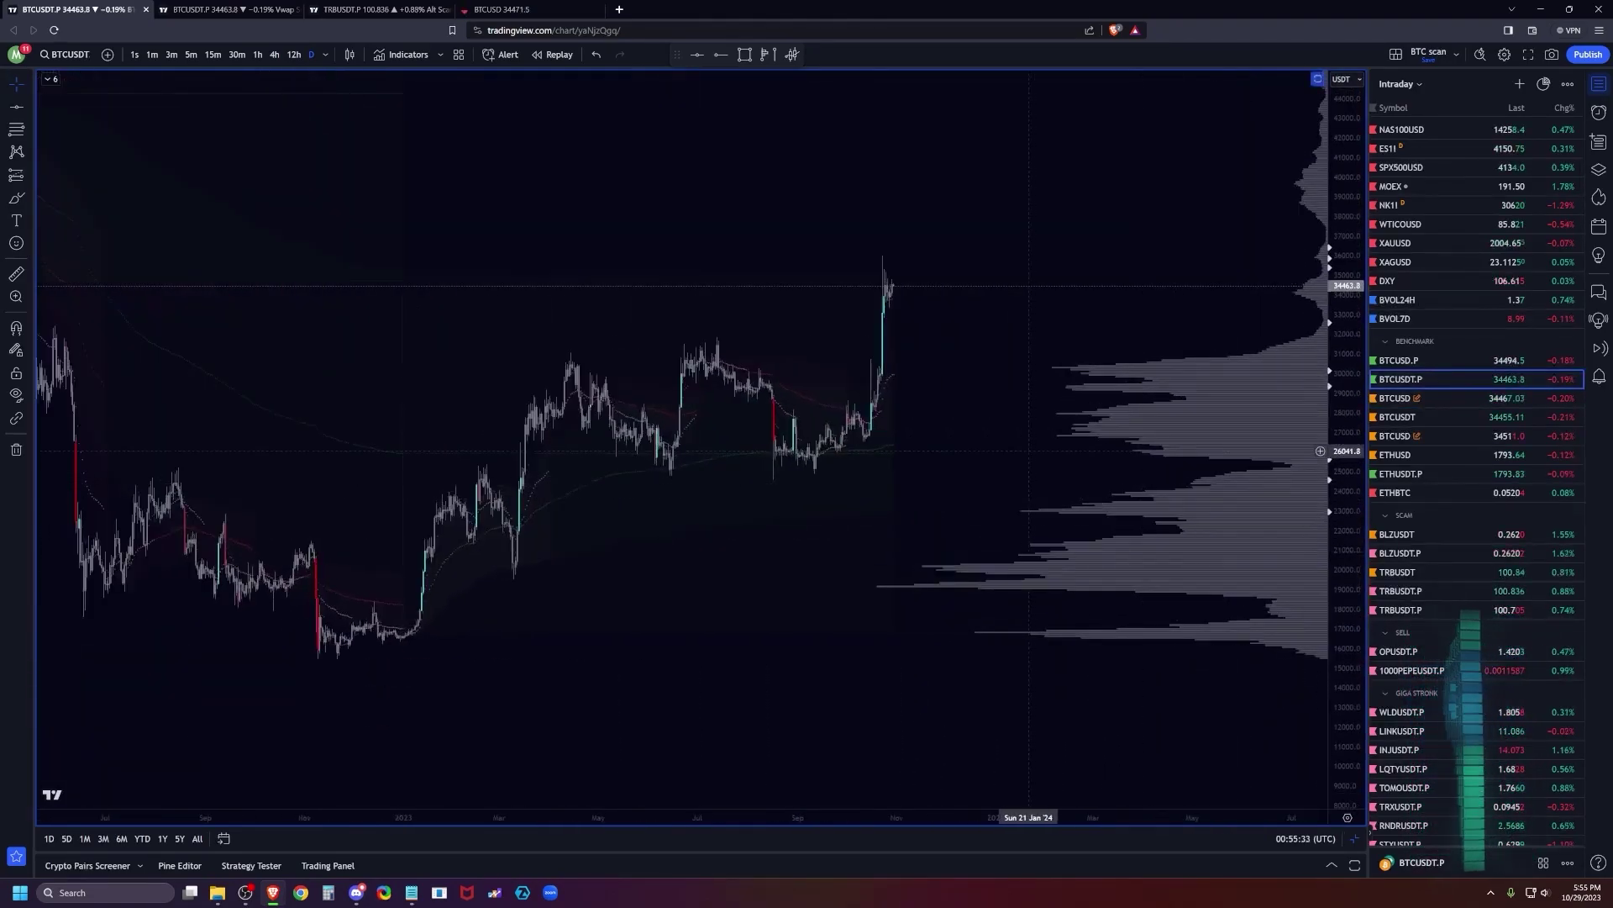
drag(1034, 454, 1090, 478)
scroll(1106, 503, down, 2)
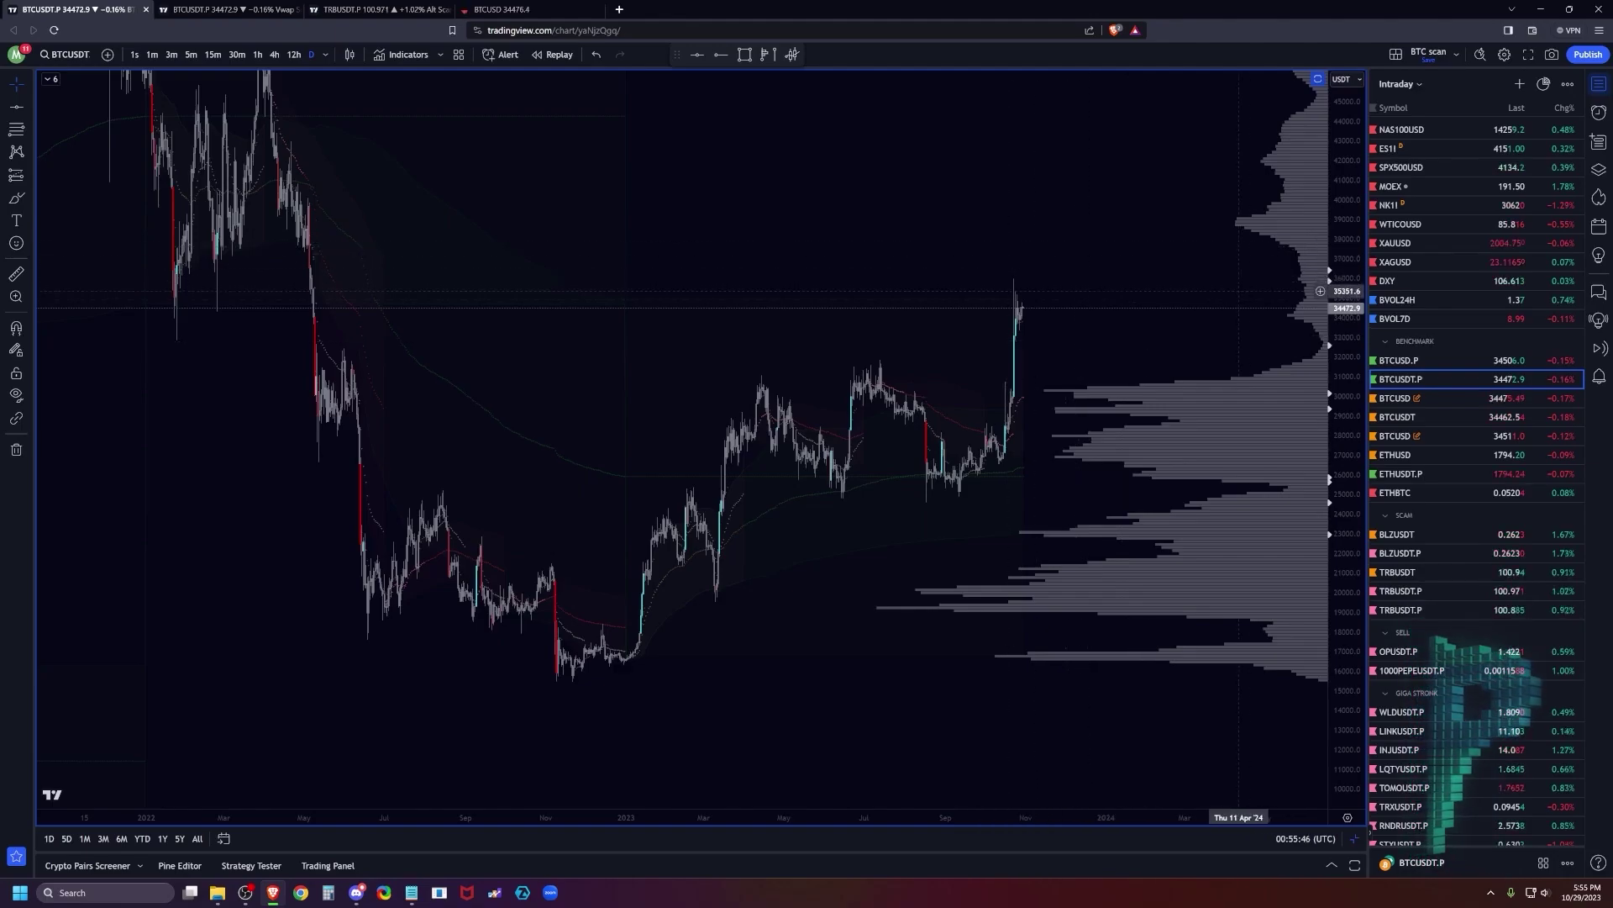
scroll(1092, 391, up, 2)
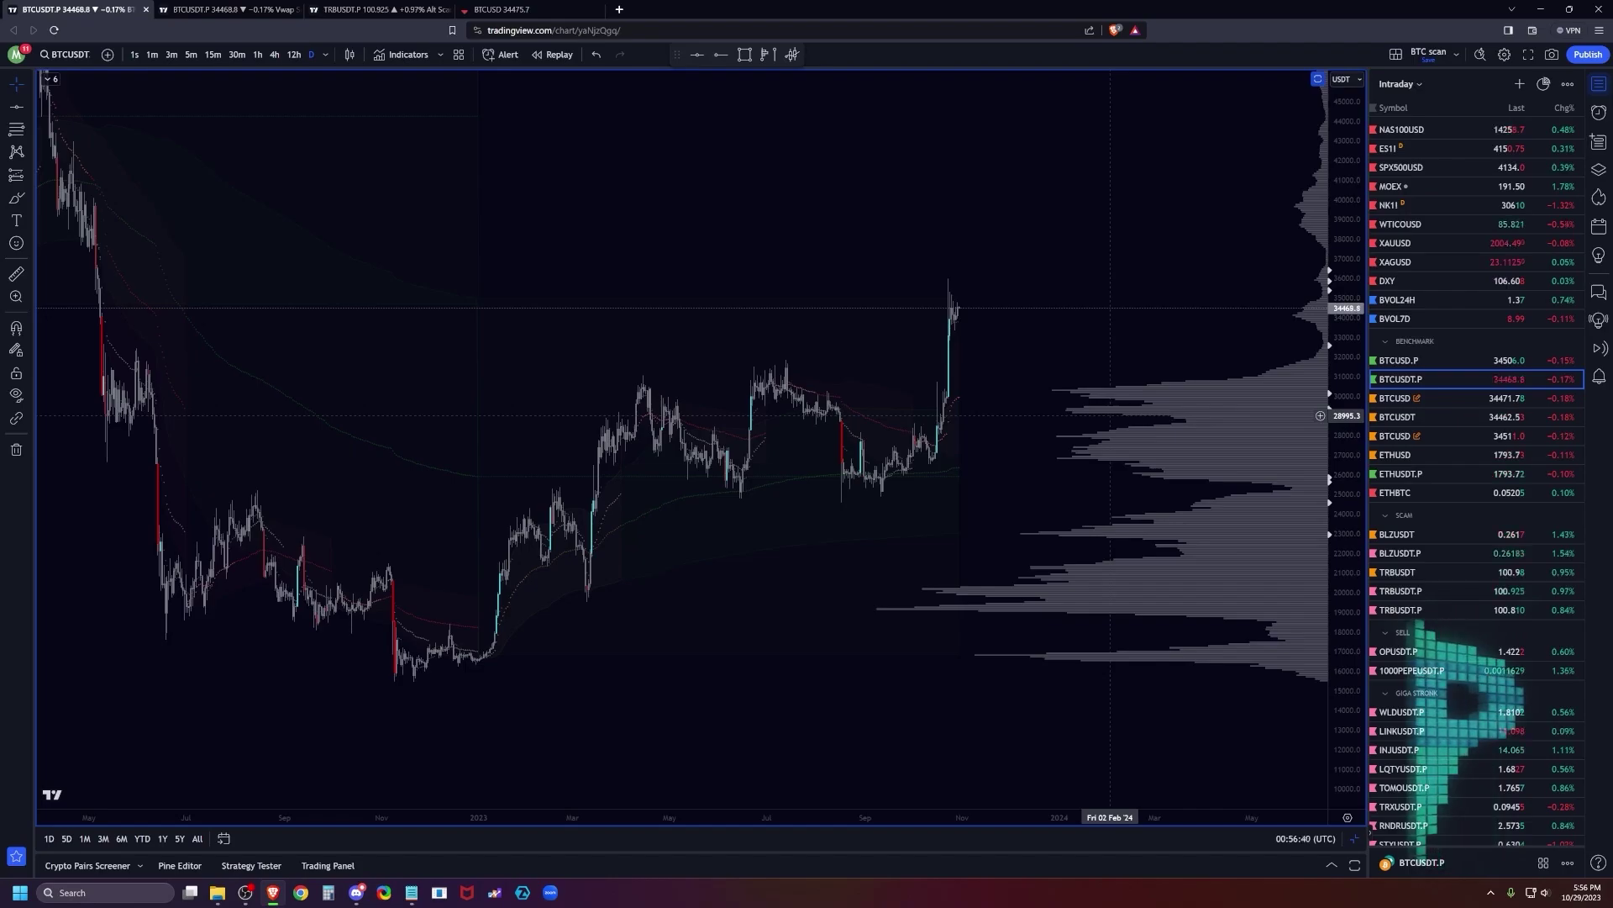
scroll(1068, 508, down, 2)
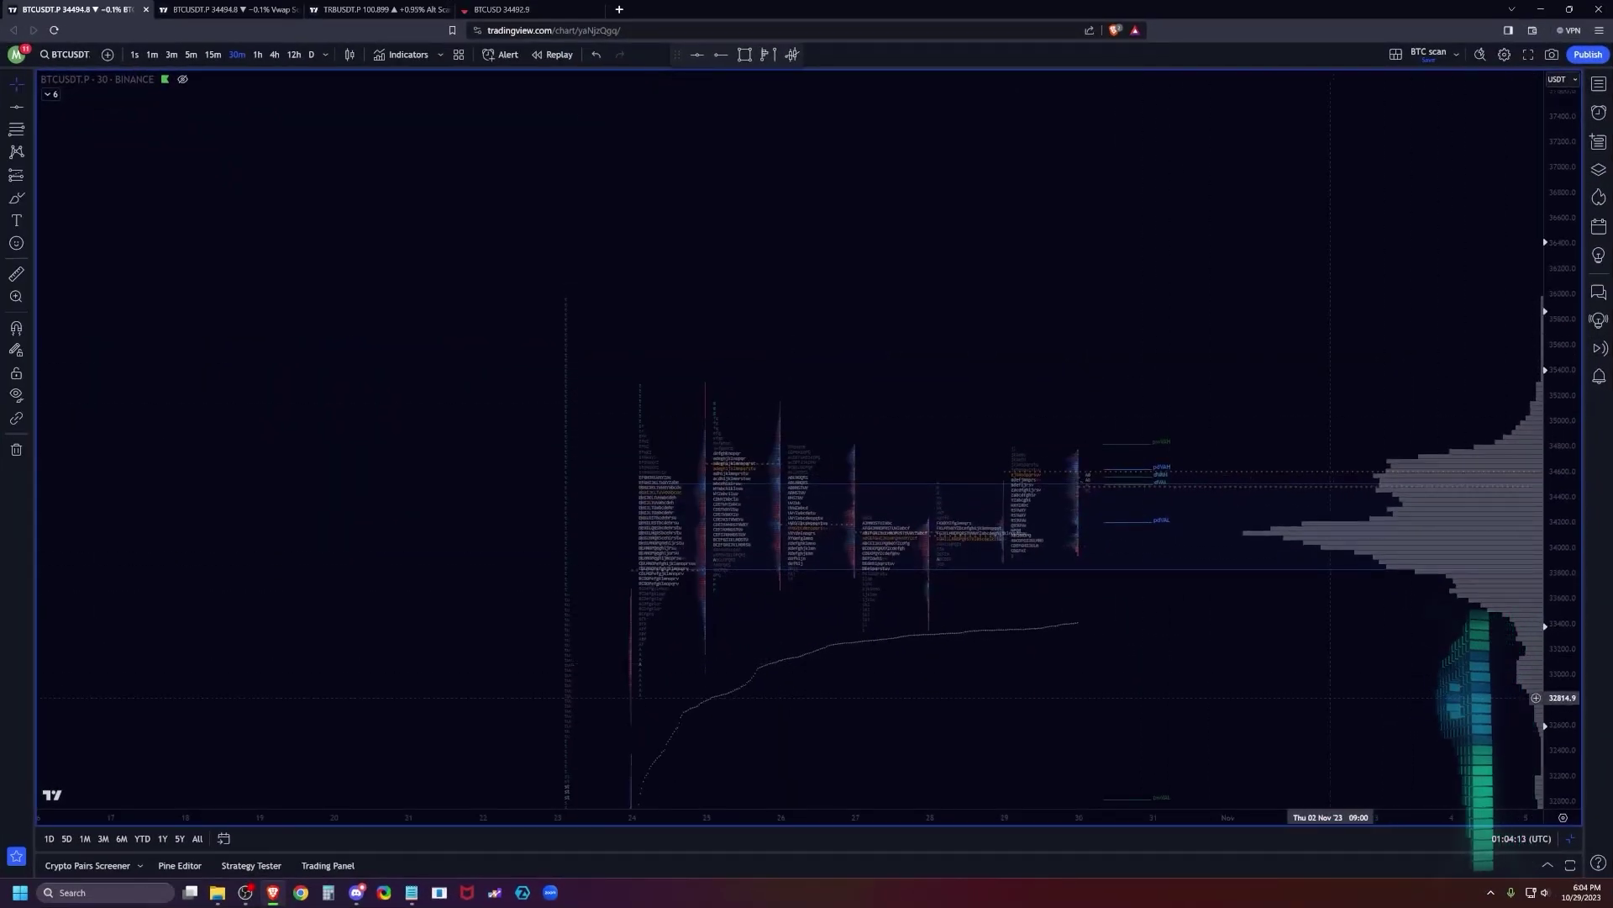
Examine the daily profiles on the 30-minute BTCUSDT.P chart, full size and in the multi-chart layout.
scroll(1319, 704, down, 1)
scroll(1318, 704, up, 1)
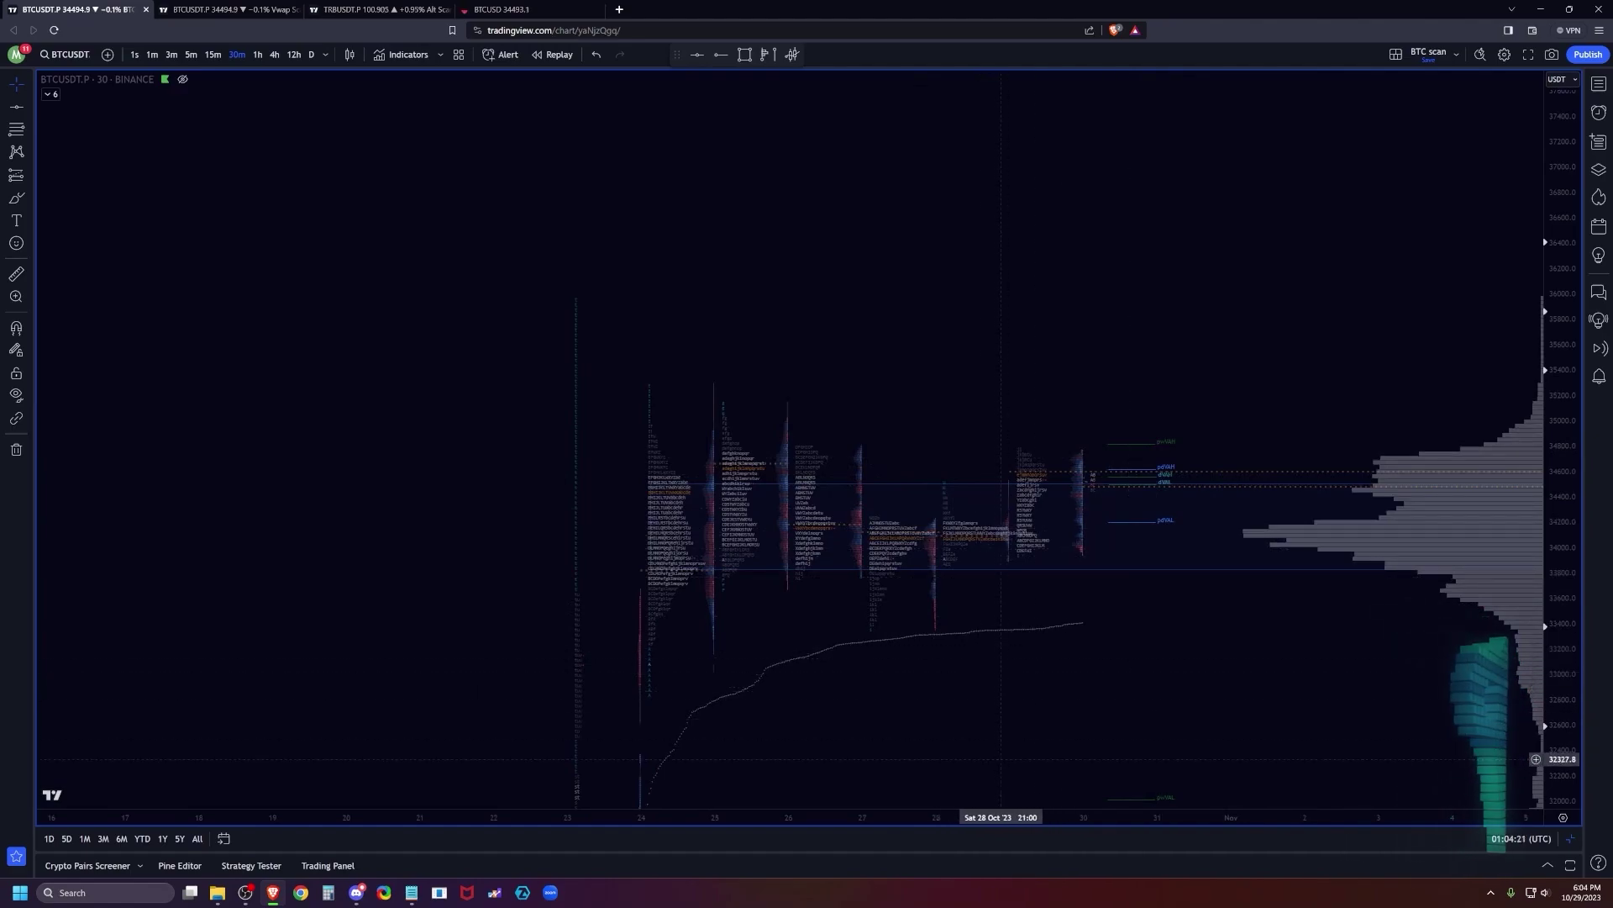
scroll(910, 778, down, 1)
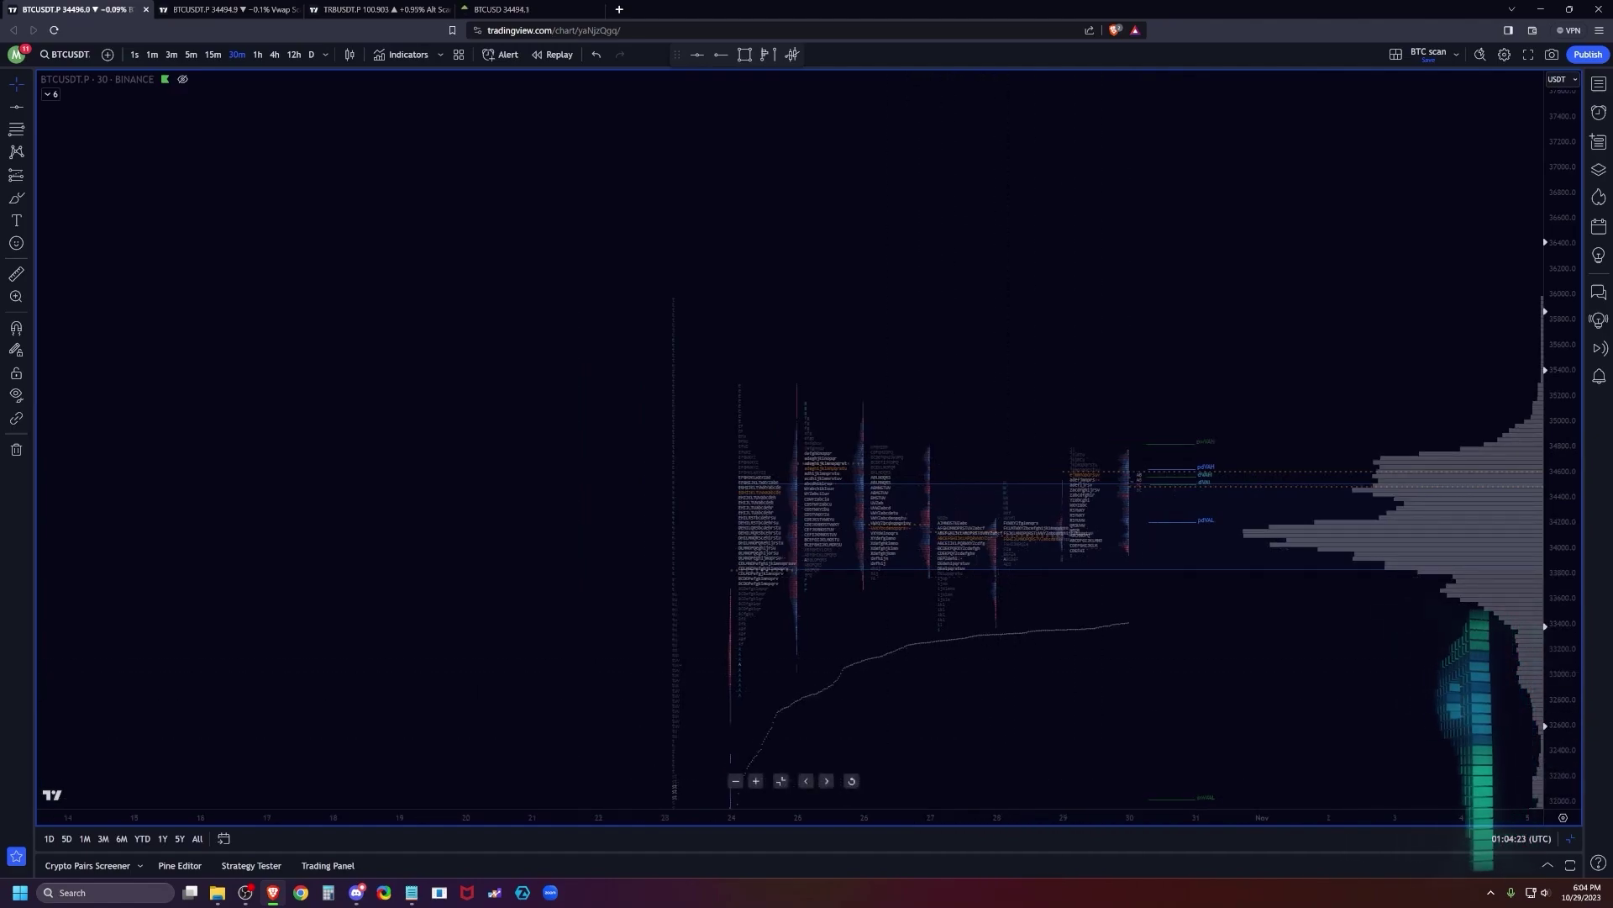
key(alt+Return)
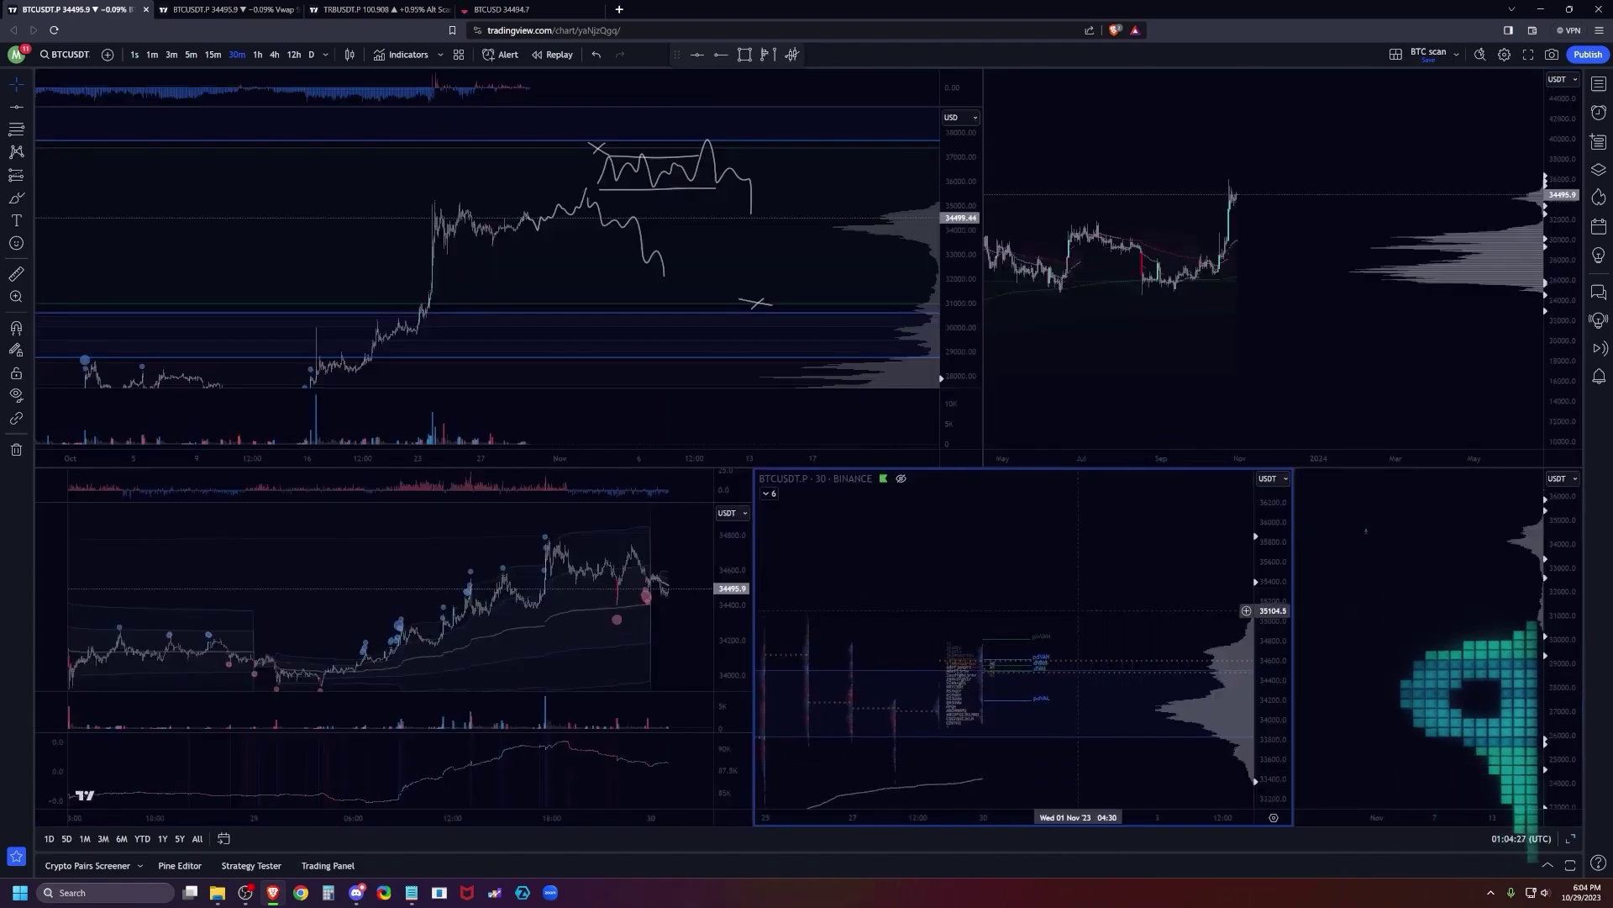
drag(1076, 614, 1177, 556)
scroll(1165, 750, up, 3)
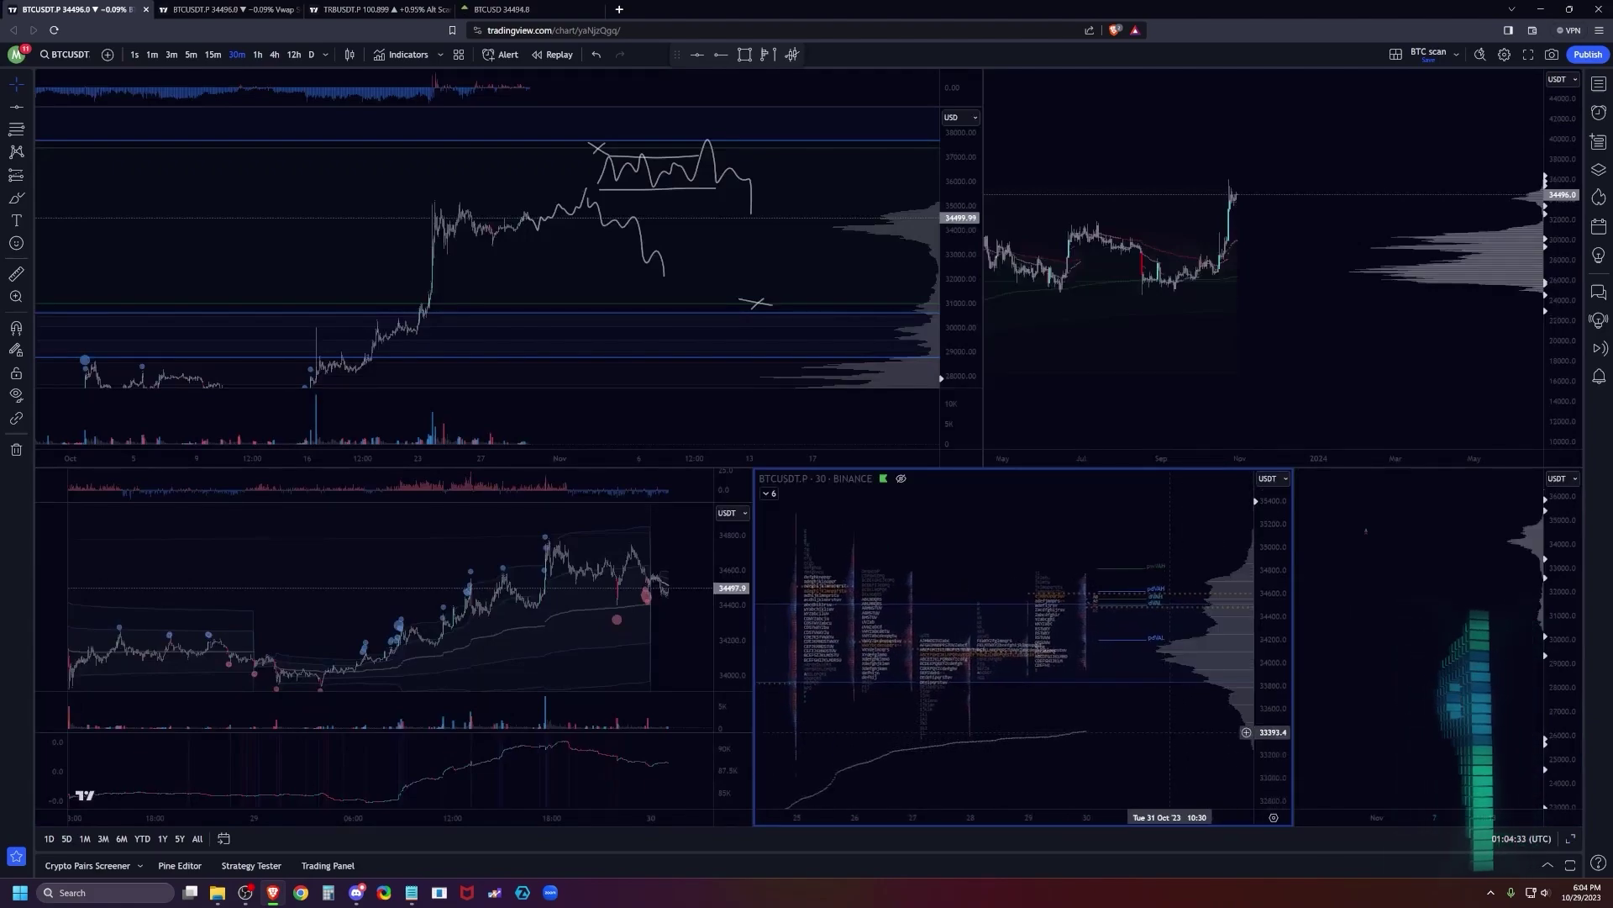
Rescale and reframe the daily BTCUSDT.P chart in the layout to examine the price history since mid-2022.
drag(1560, 427, 1560, 358)
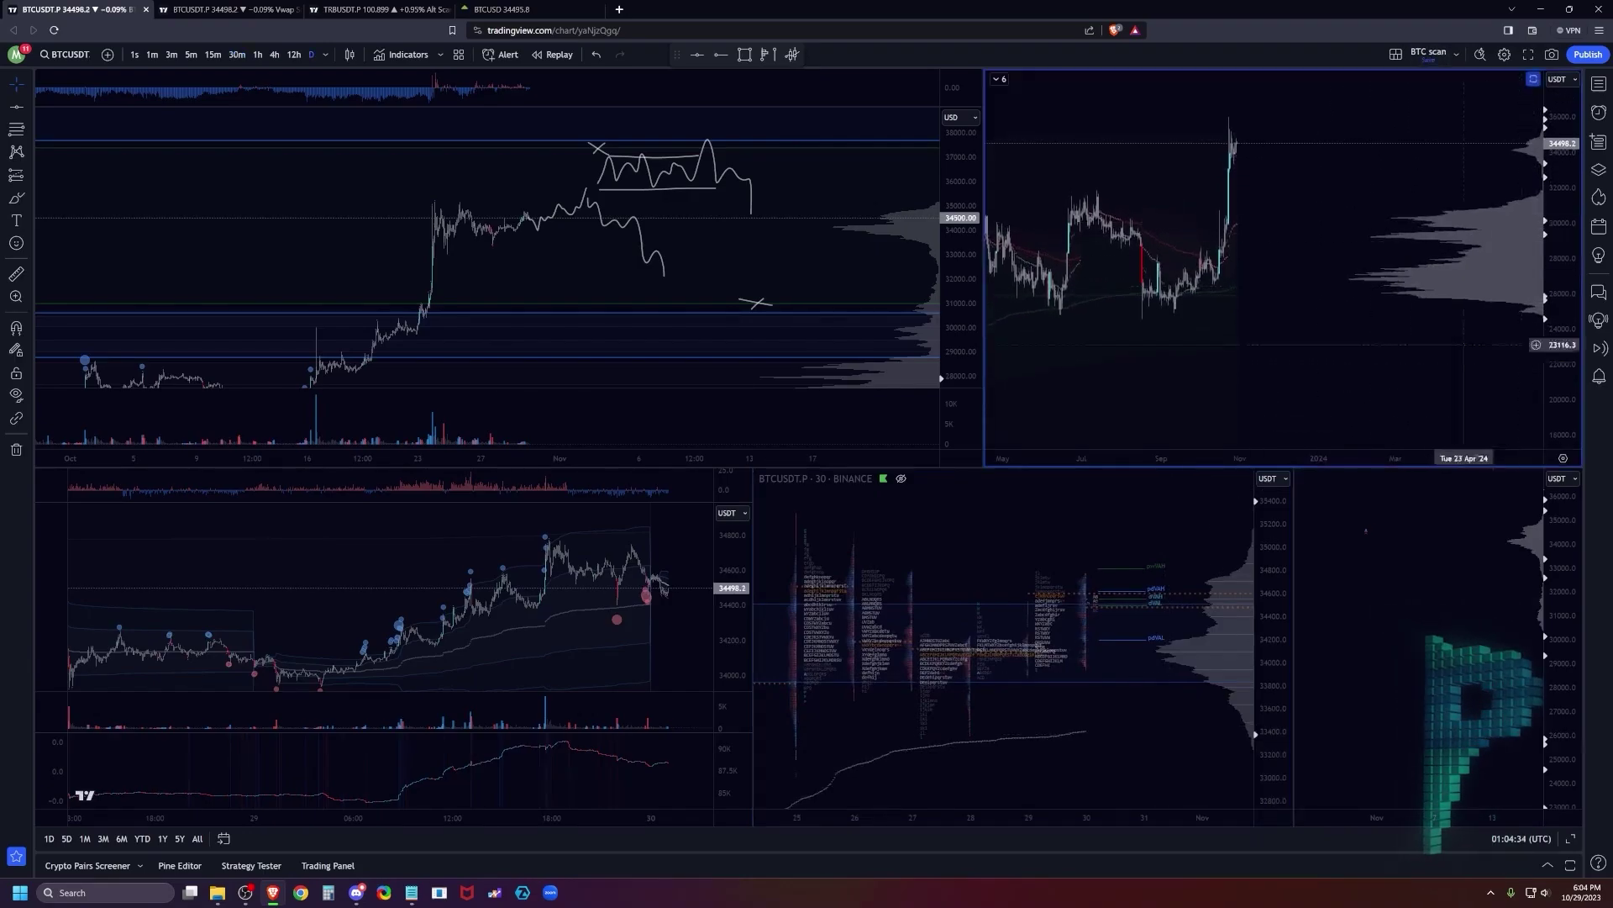
drag(1342, 360, 1435, 382)
scroll(1437, 383, down, 2)
scroll(1425, 391, up, 1)
scroll(1425, 394, down, 4)
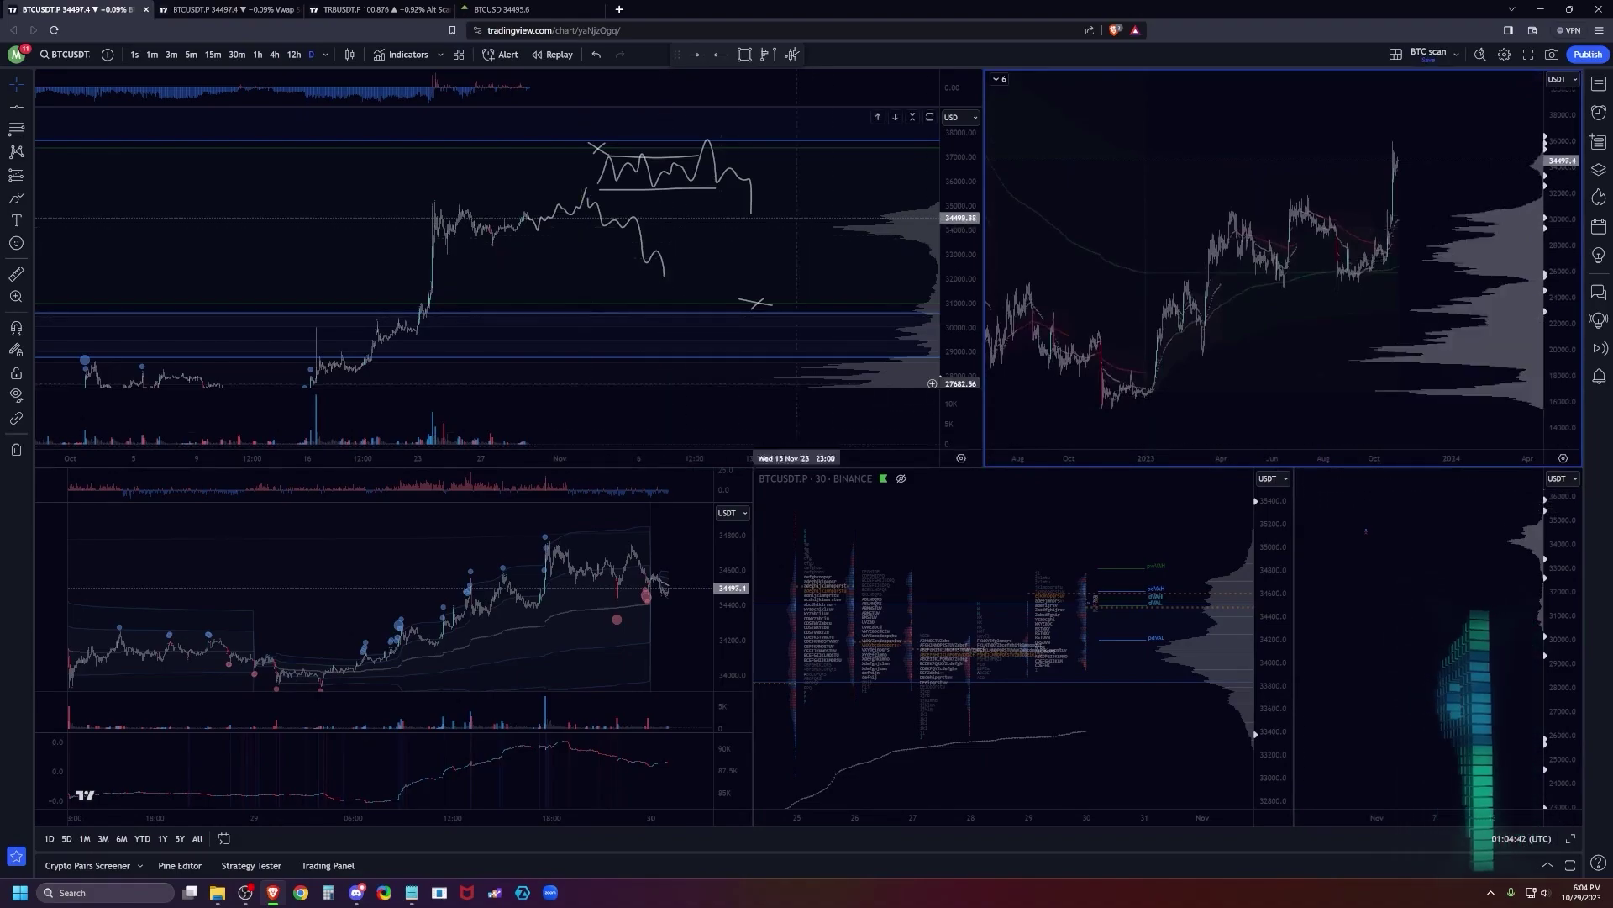
Switch to the TRBUSDT.P chart and examine the 12-hour rally and its projected path.
click(378, 9)
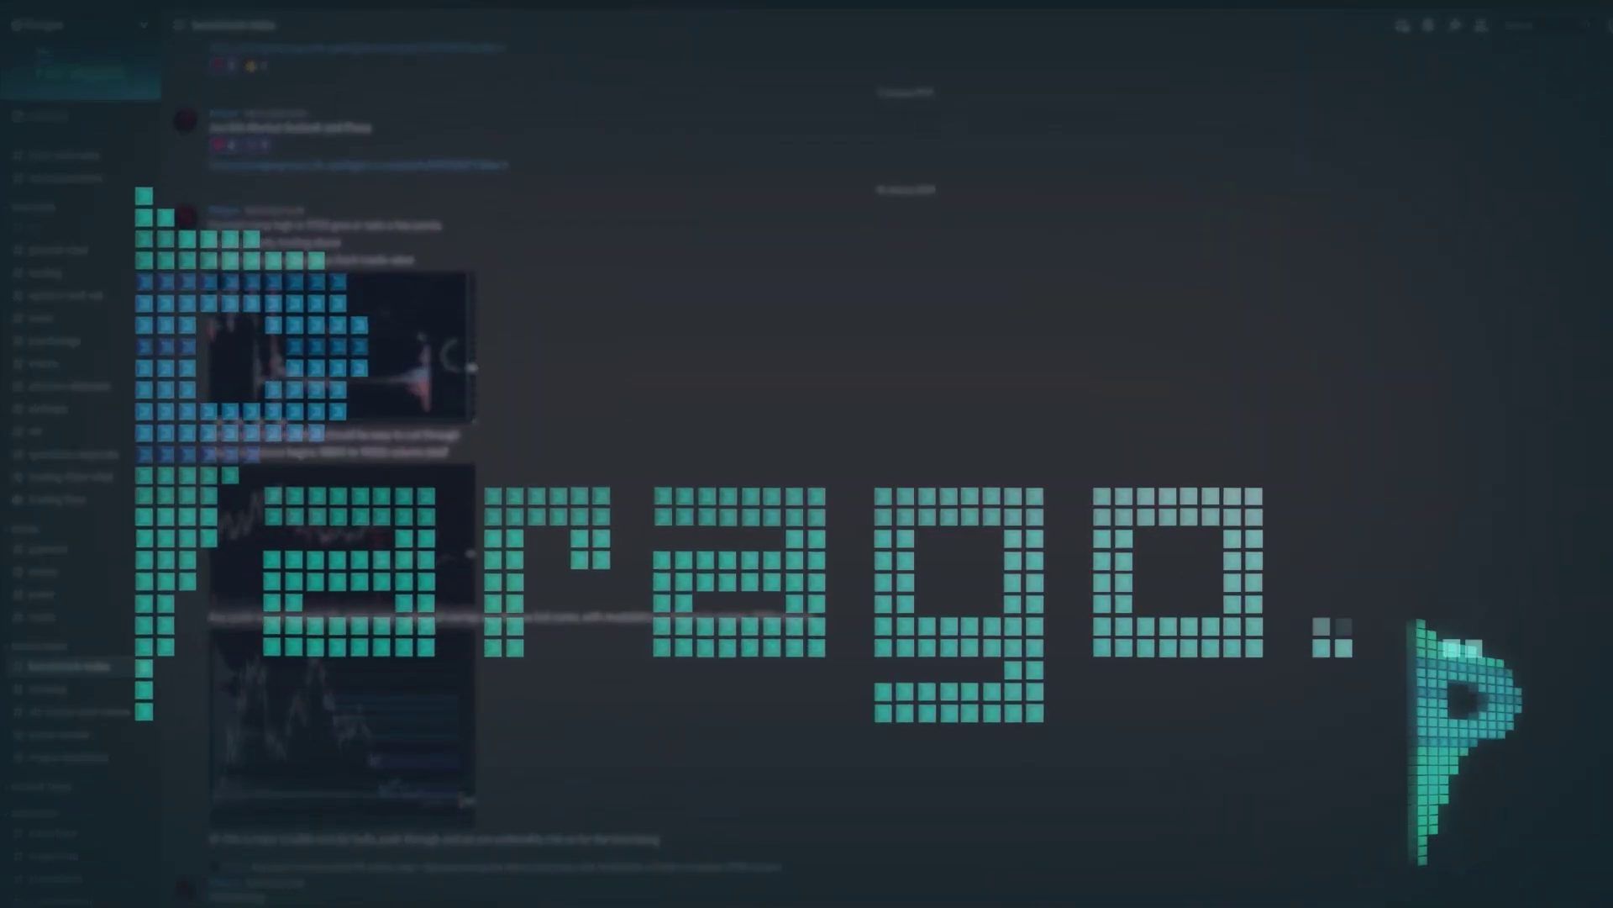
scroll(887, 479, down, 2)
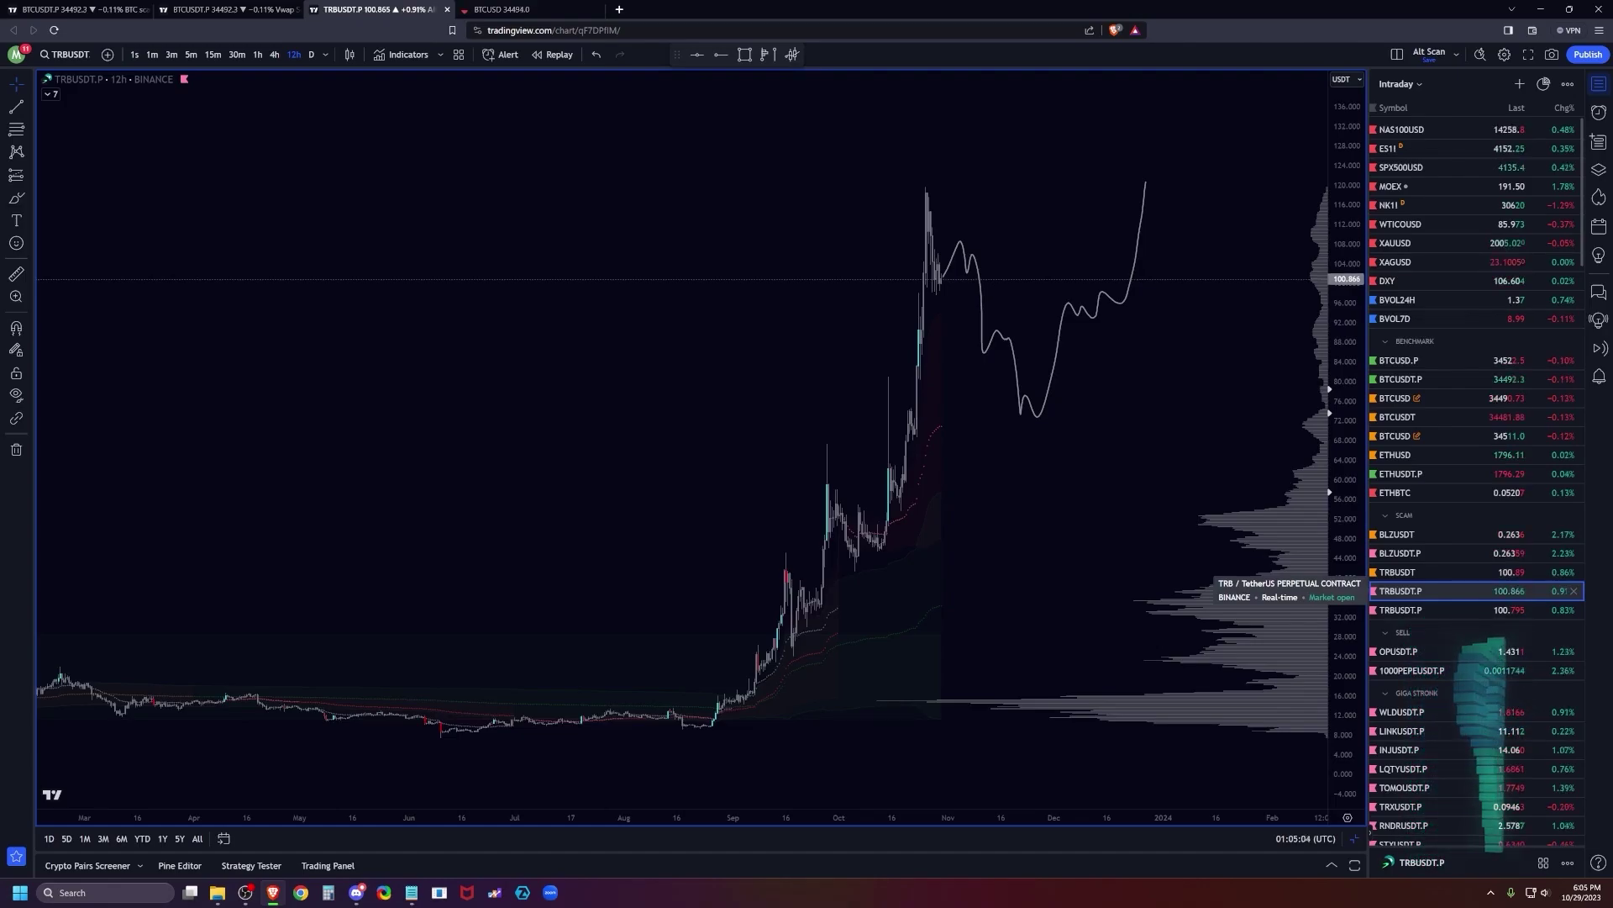
scroll(1195, 512, up, 2)
drag(1072, 511, 1153, 521)
scroll(1177, 538, down, 2)
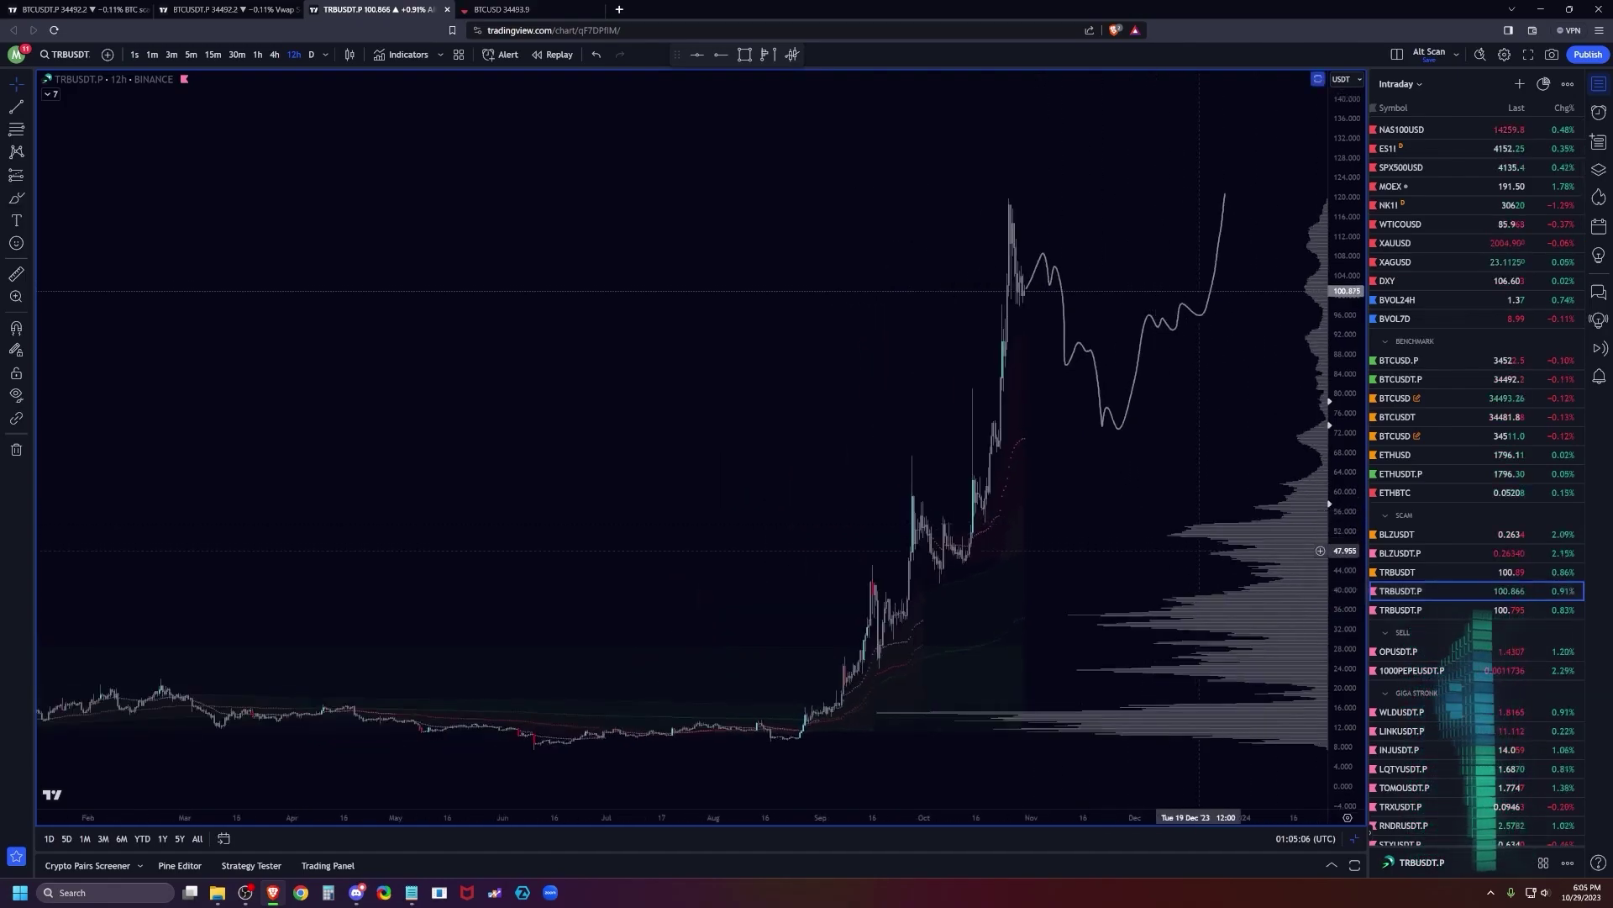
scroll(1200, 551, up, 3)
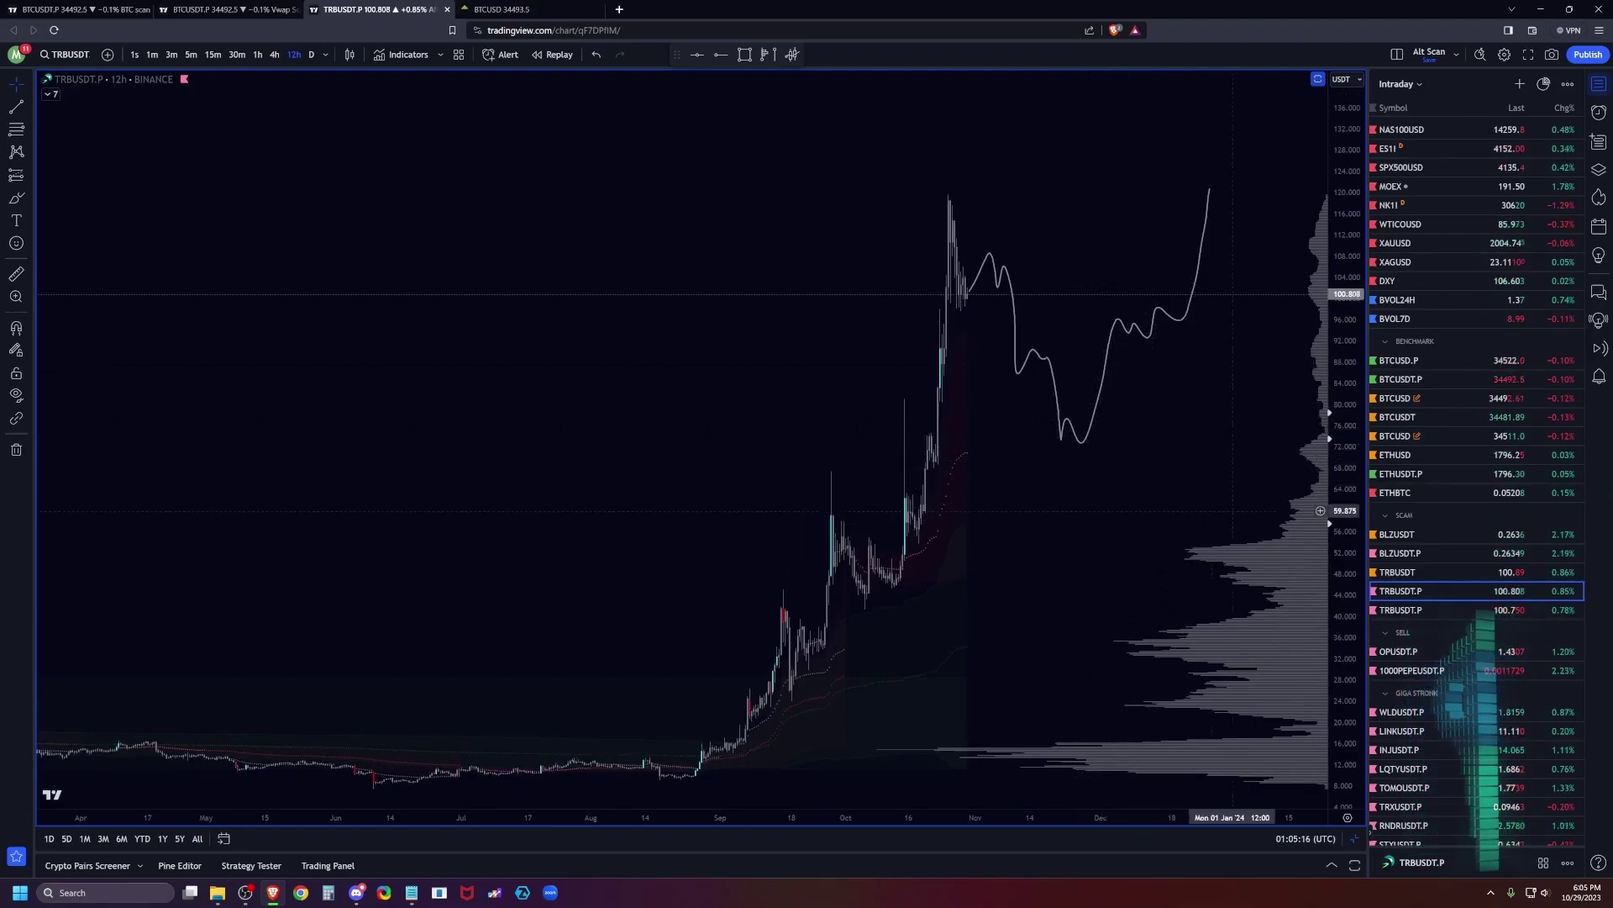
Rescale the TRBUSDT.P price axis and reframe the chart to examine the rally, projected path and volume profile together.
drag(1343, 502, 1342, 538)
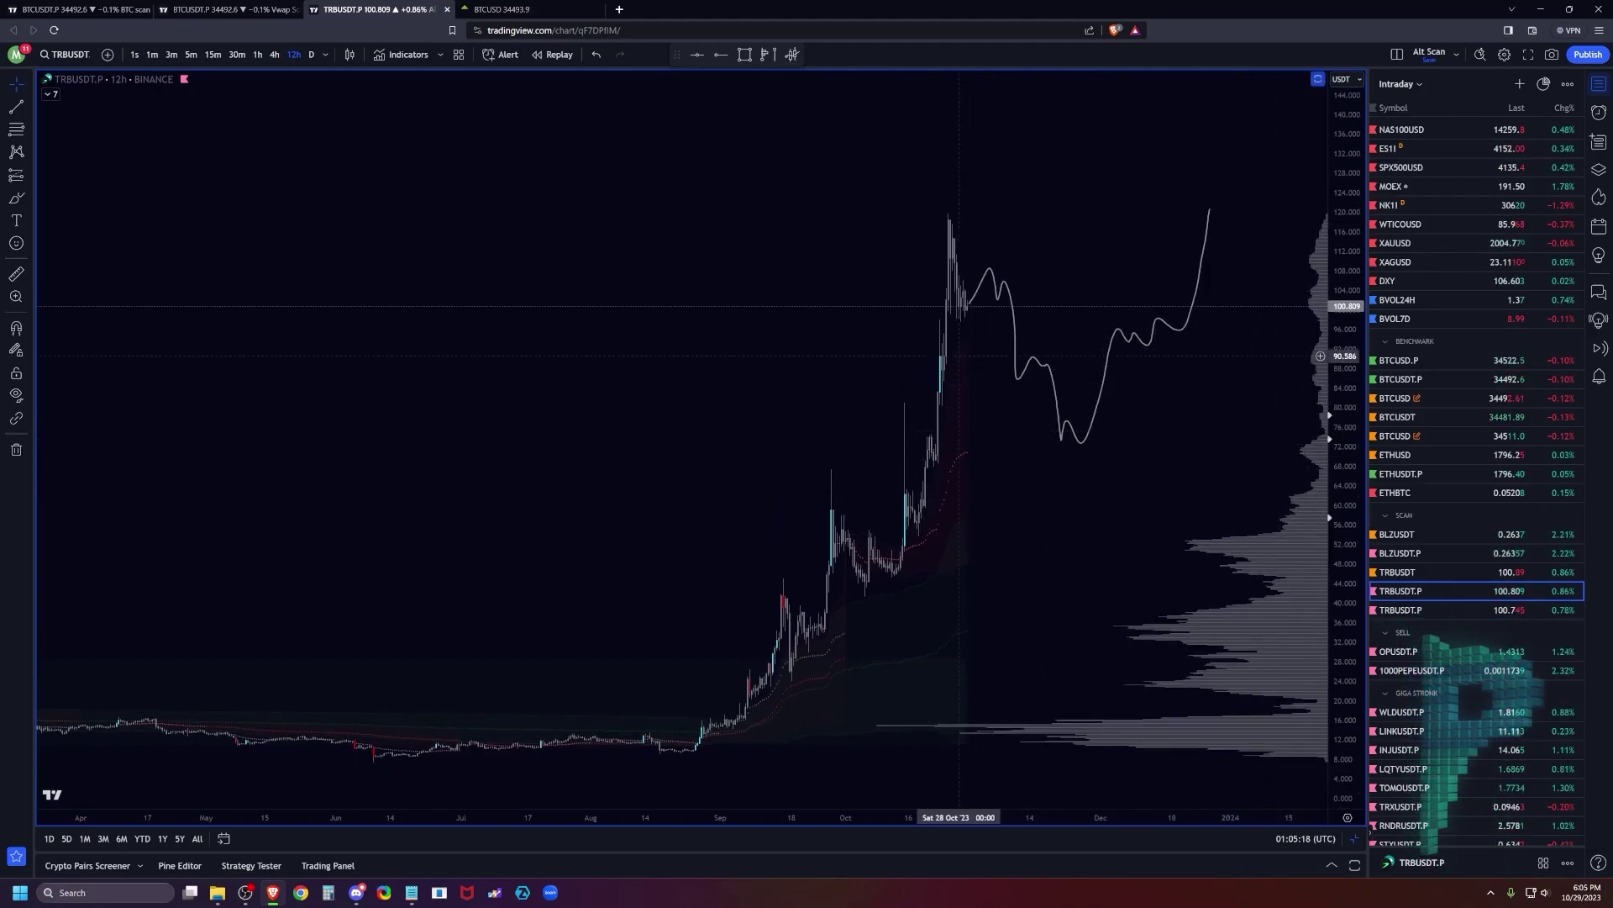
drag(1030, 455, 1030, 400)
scroll(1175, 407, down, 2)
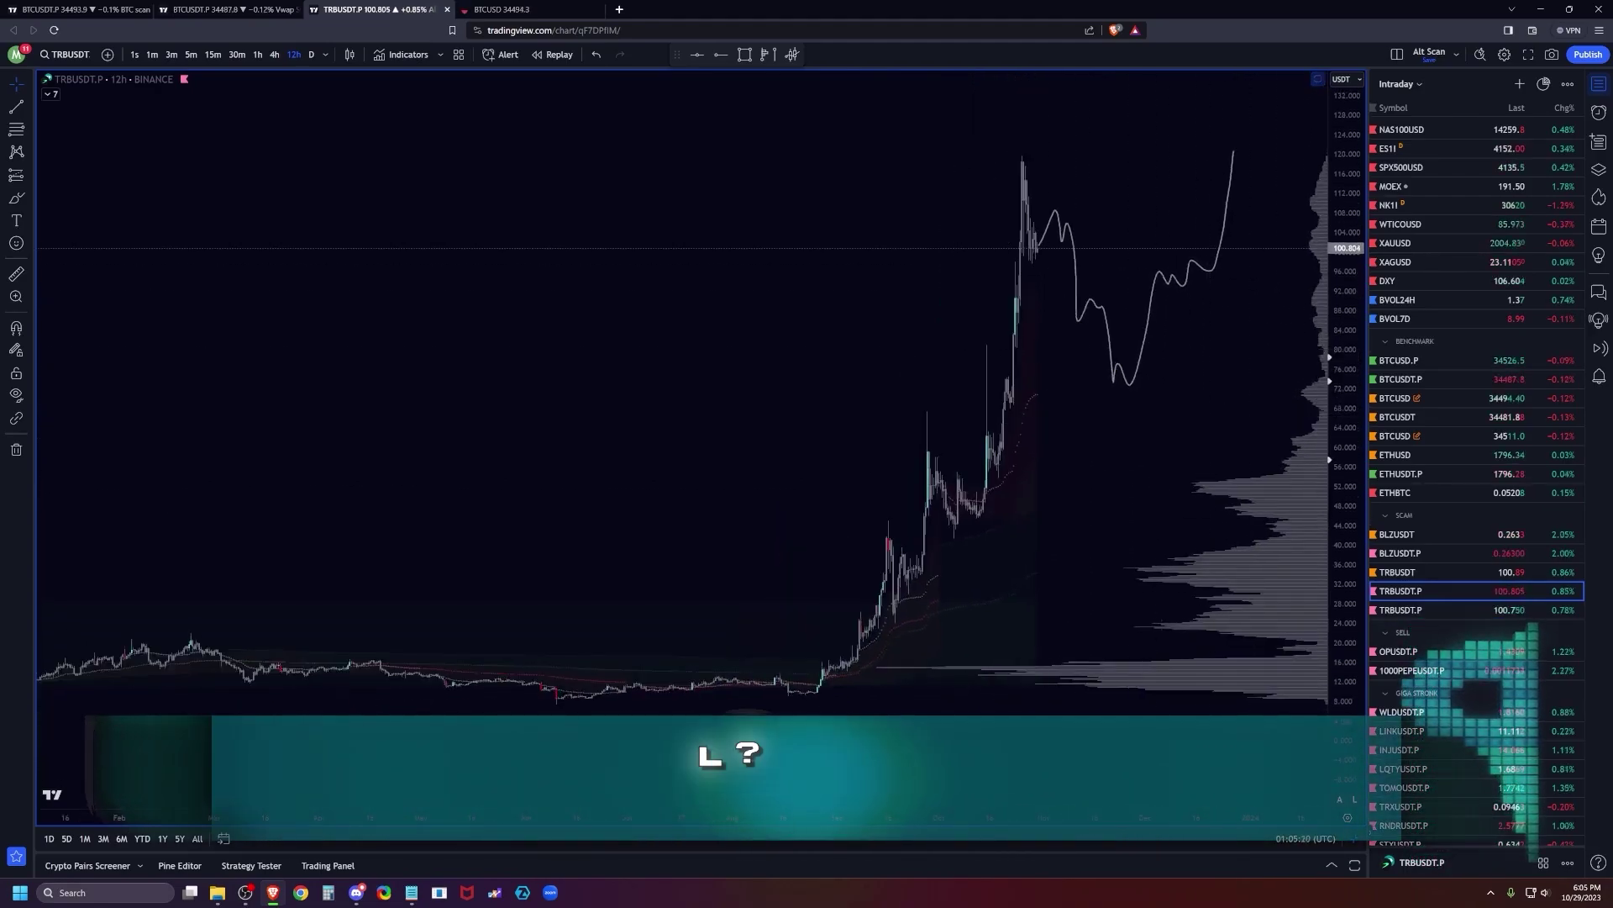
scroll(995, 307, up, 2)
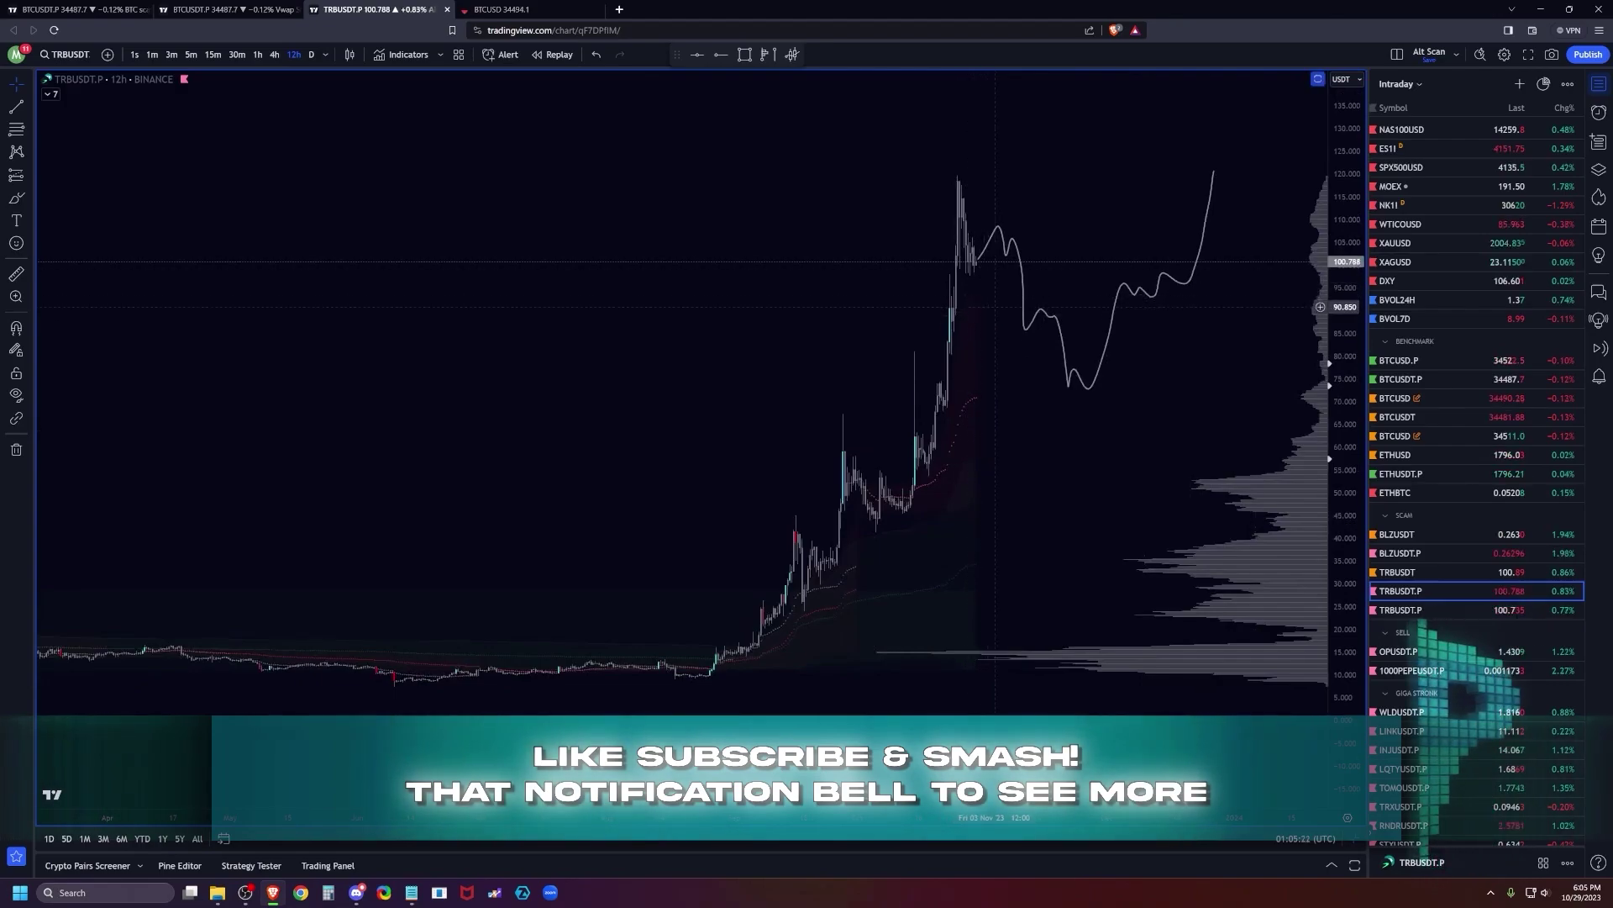
drag(1235, 400, 1256, 446)
drag(1343, 639, 1343, 595)
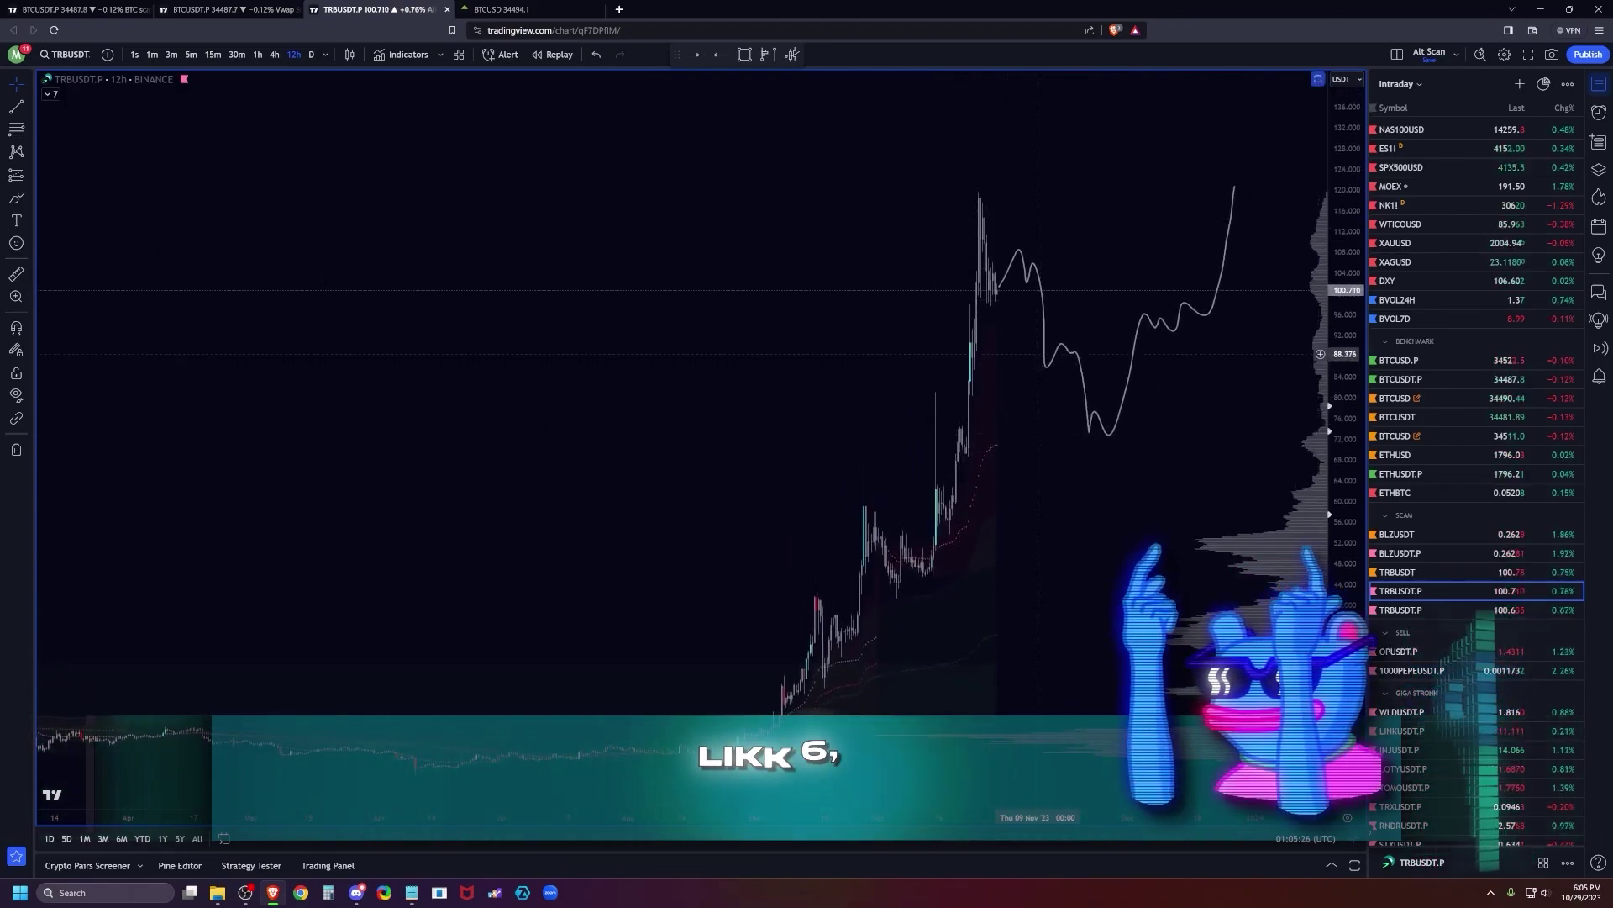
drag(1343, 479, 1343, 454)
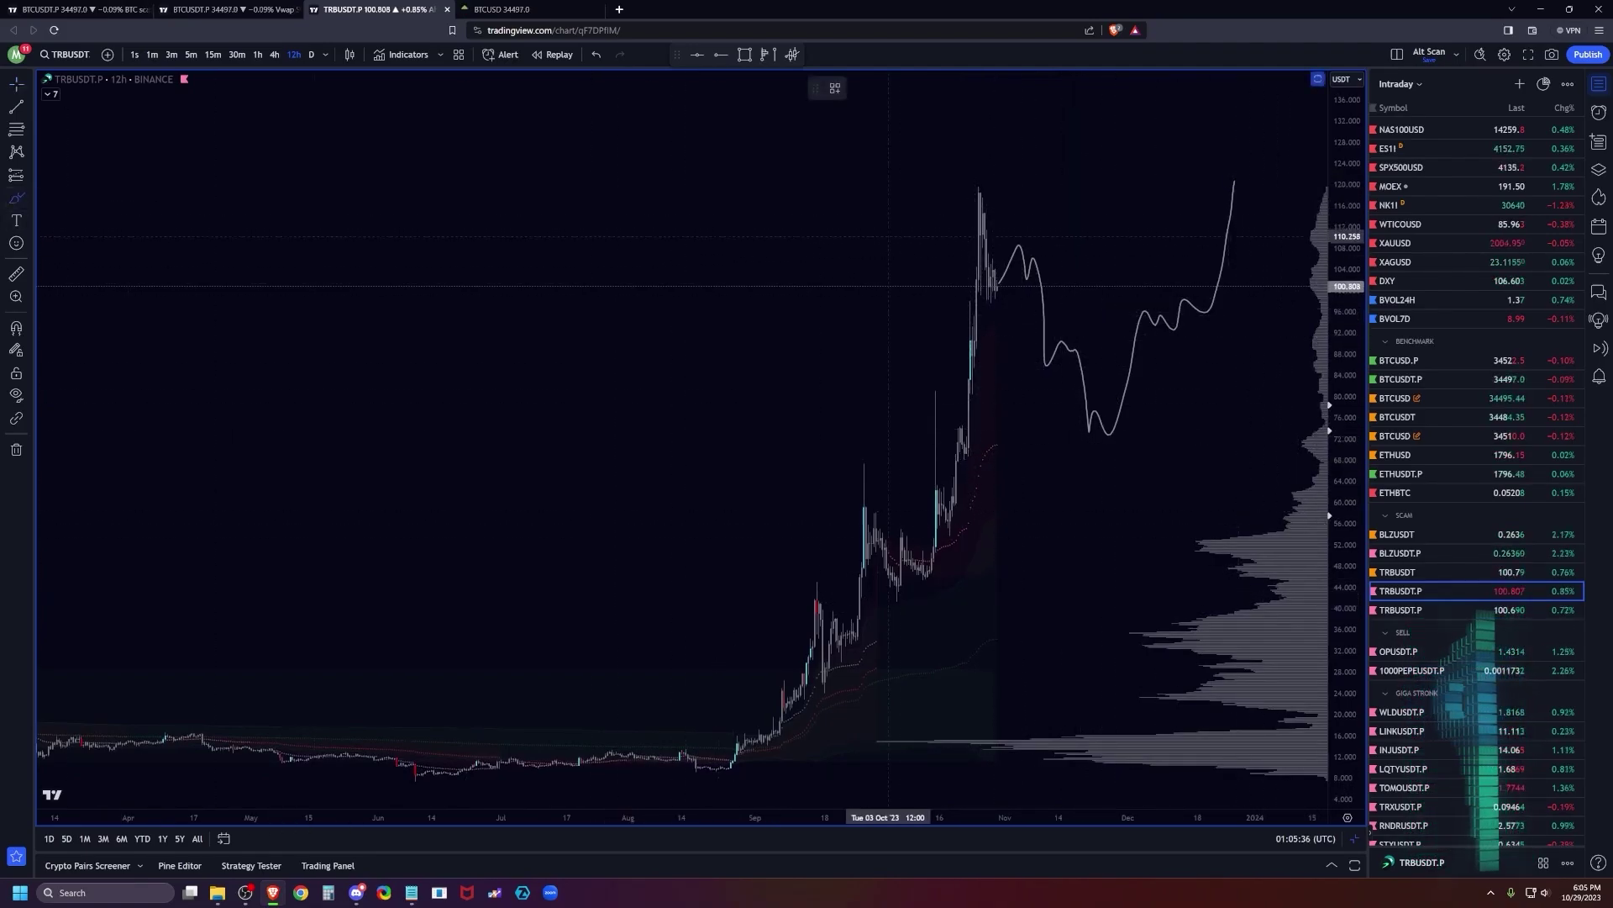
Circle the TRBUSDT.P peak near 120 and brush two alternative November recovery paths back to that level.
mouse_move(976, 187)
mouse_down()
mouse_move(975, 202)
mouse_move(1015, 188)
mouse_up()
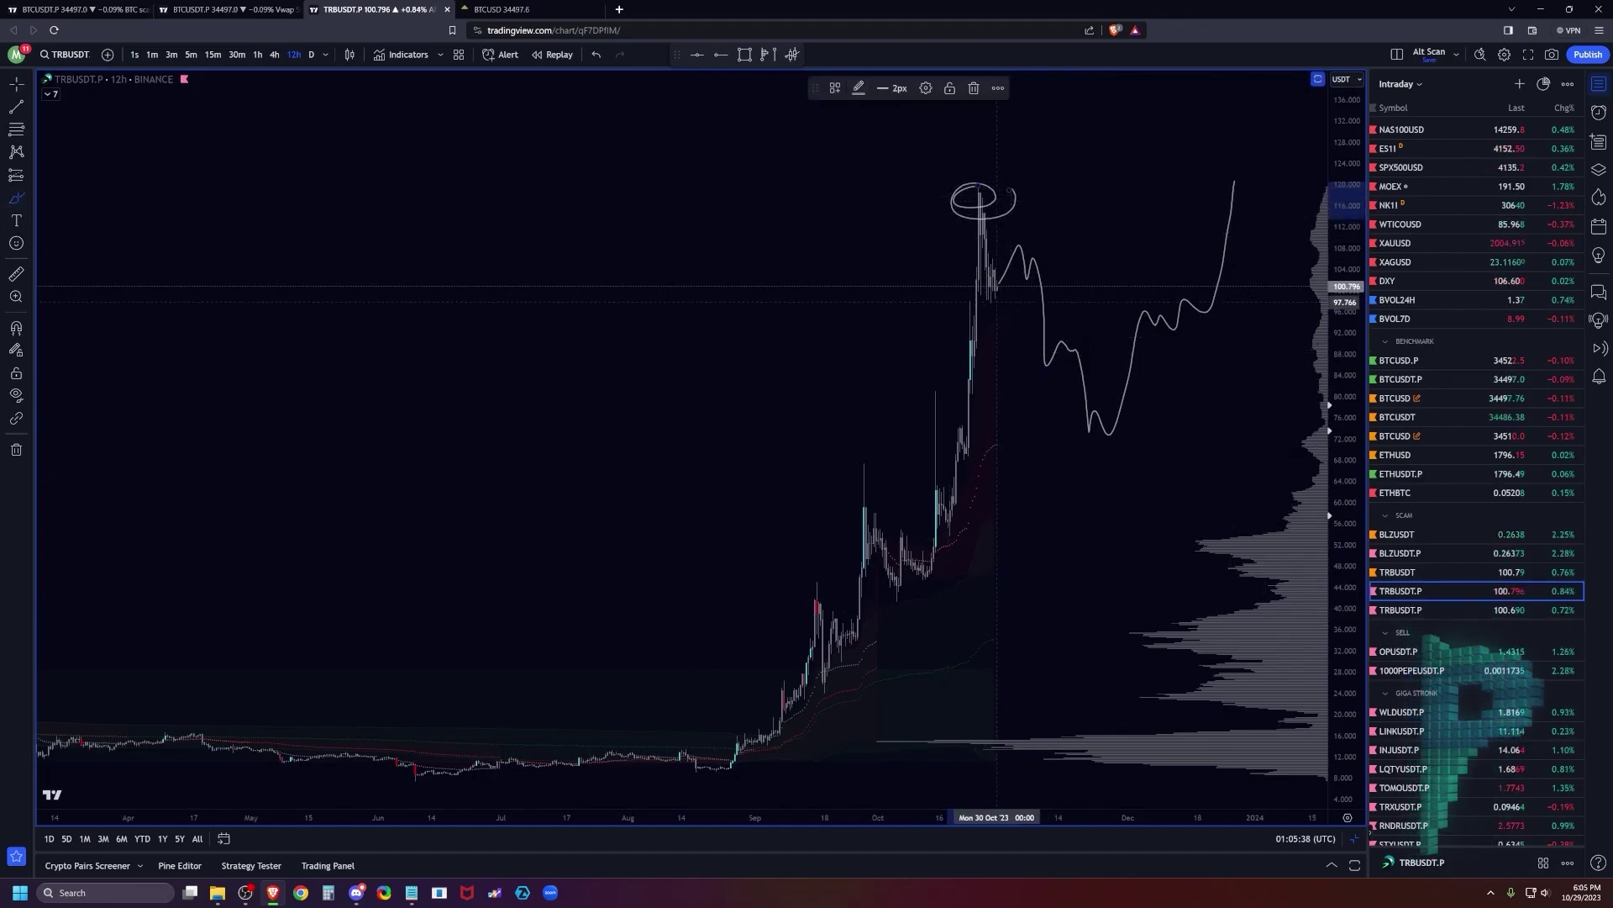
mouse_move(993, 290)
mouse_down()
mouse_move(1015, 330)
mouse_move(1104, 179)
mouse_up()
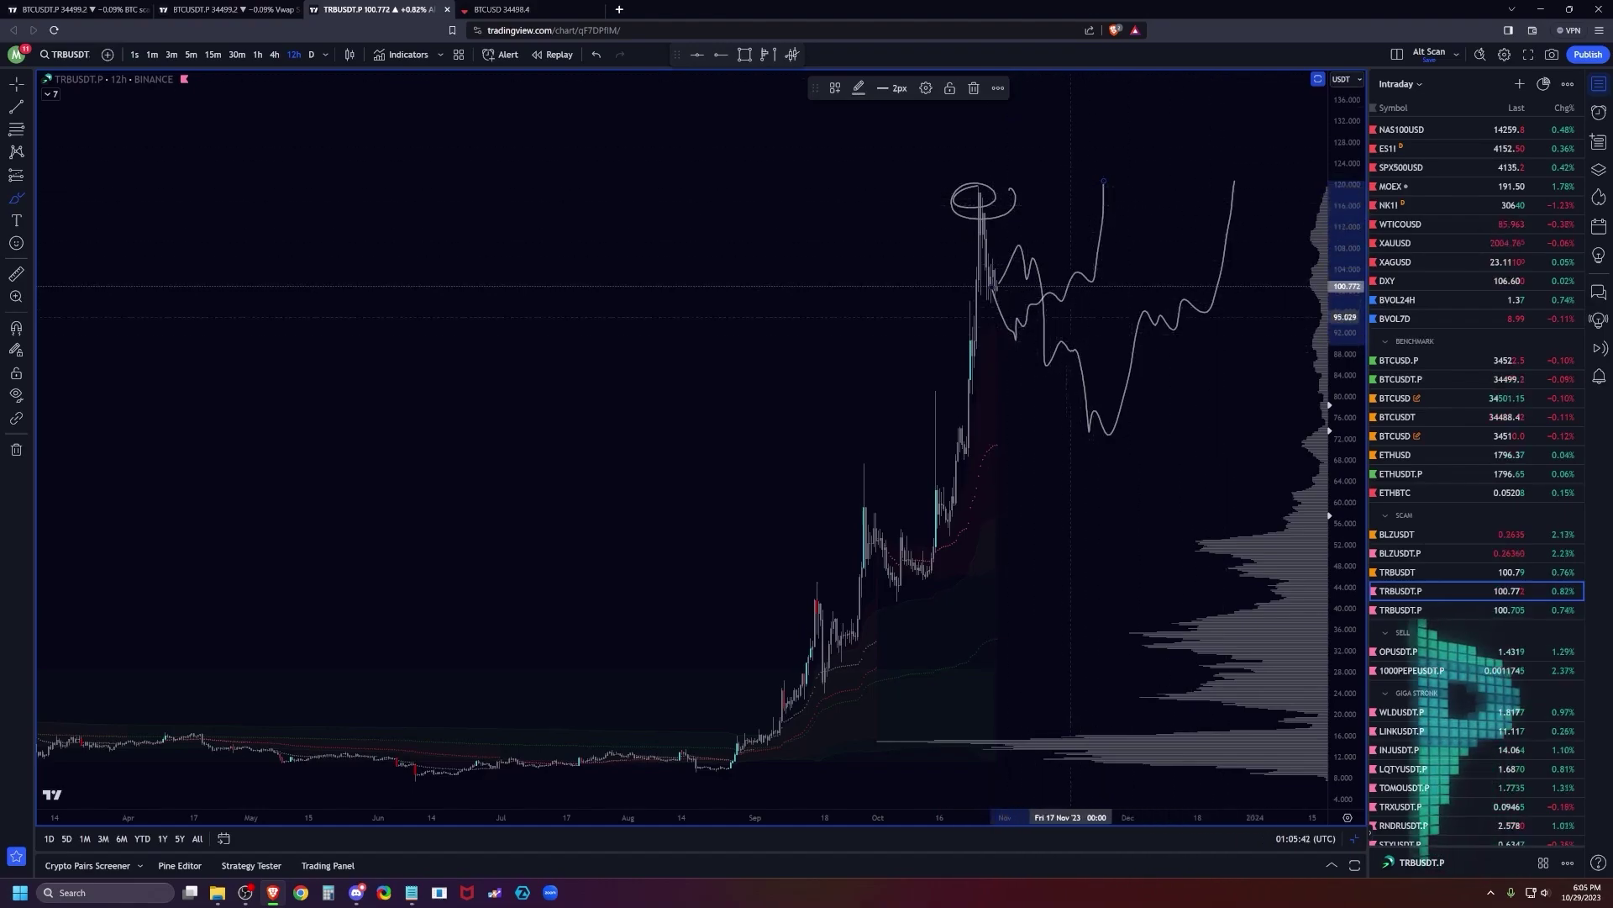
drag(1019, 319, 1105, 178)
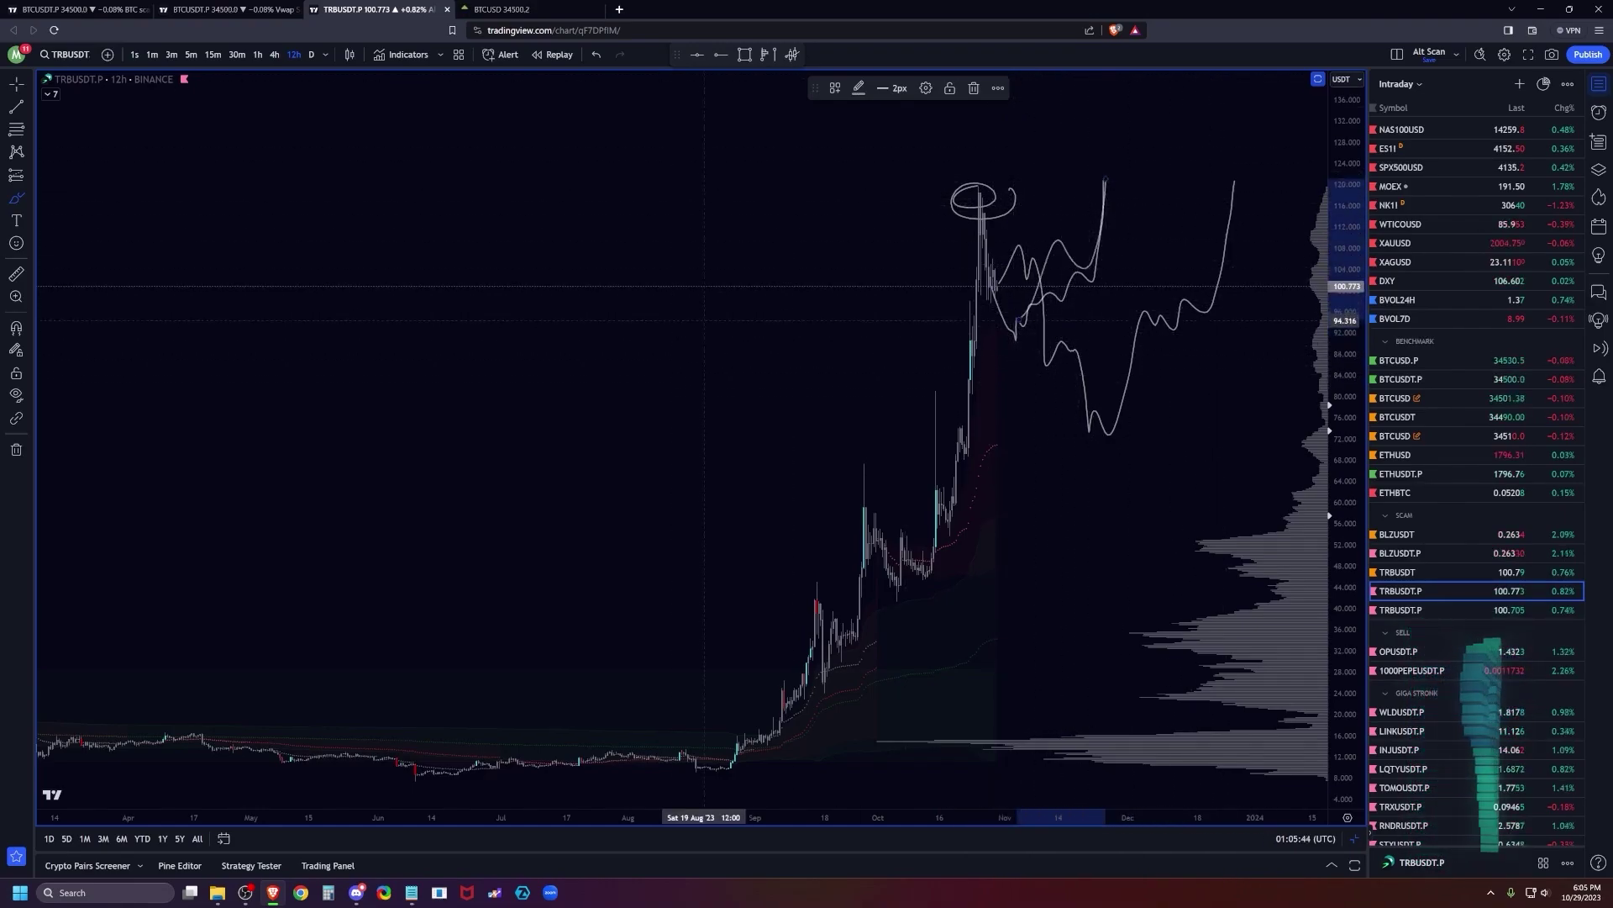
Measure the projected TRBUSDT.P rise from about 94 back to the peak level near 120.
click(16, 274)
click(1019, 320)
click(1155, 179)
click(1186, 182)
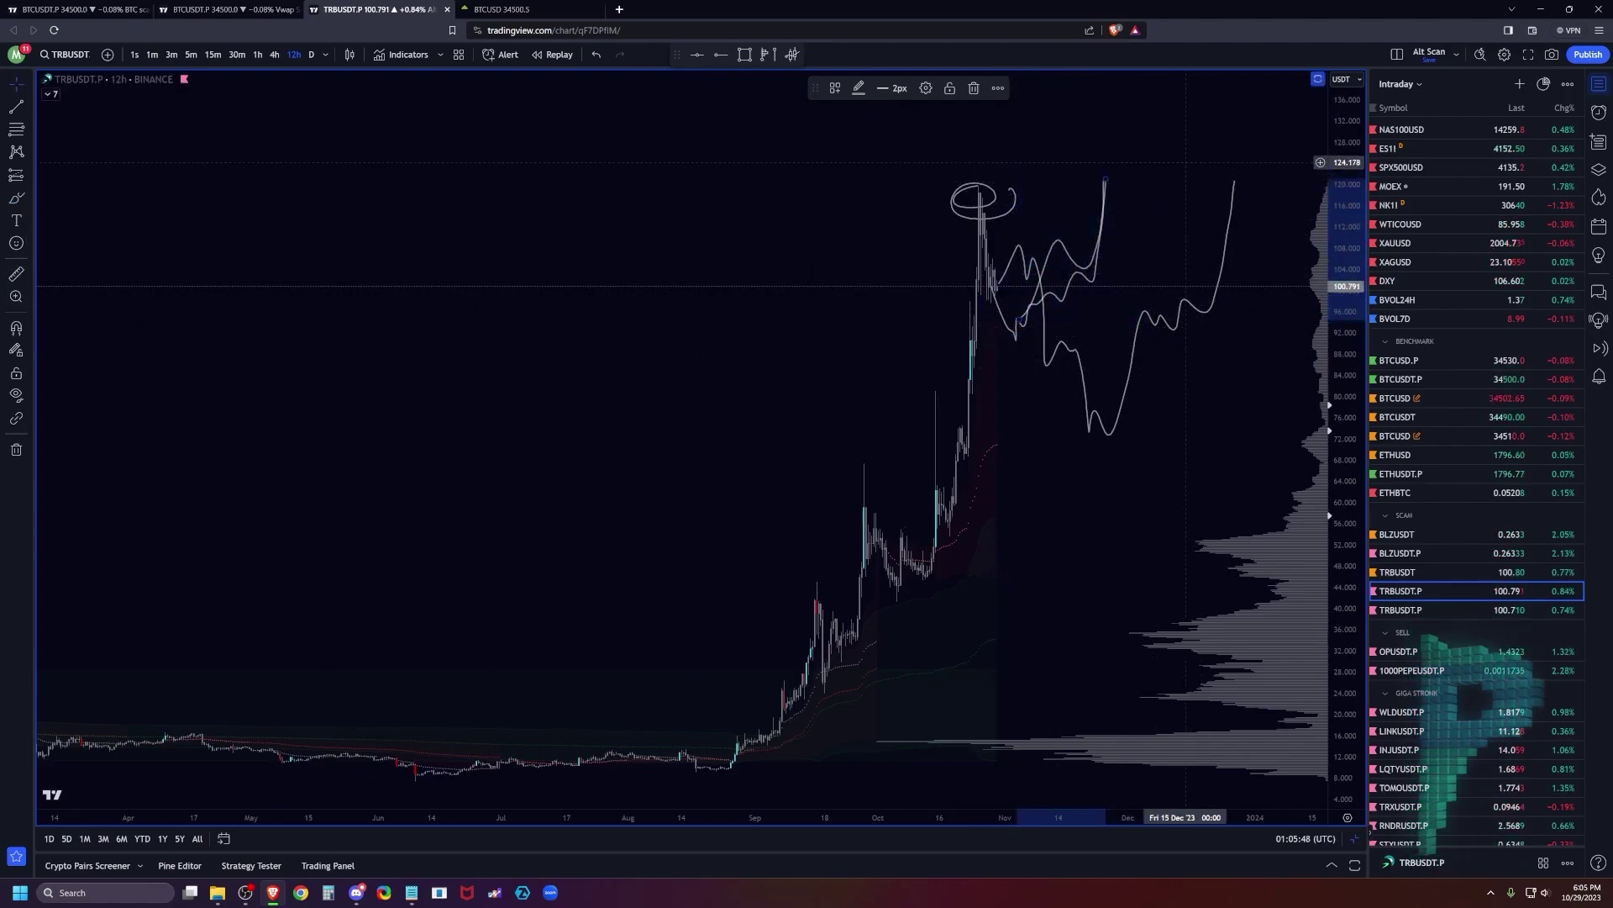
Undo the peak circle and the two alternative recovery paths on TRBUSDT.P, leaving the original projected path.
right_click(1184, 160)
click(1081, 135)
click(596, 53)
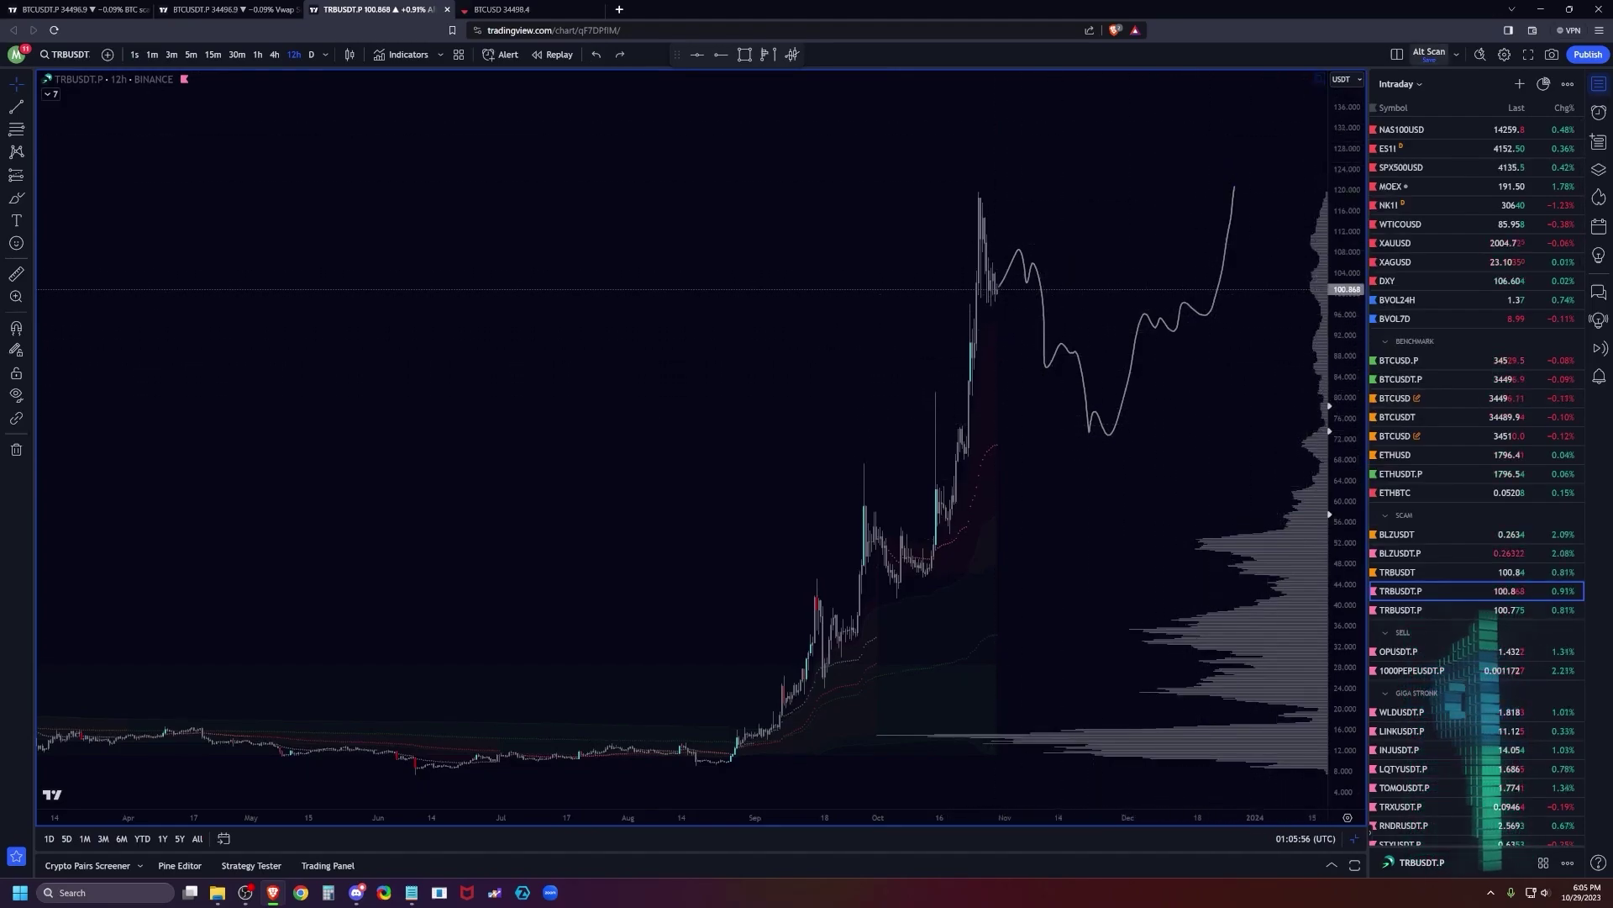
Open the WLDUSDT.P chart from the watchlist and examine its projected path against the volume profile.
scroll(1263, 500, down, 2)
scroll(1243, 521, up, 2)
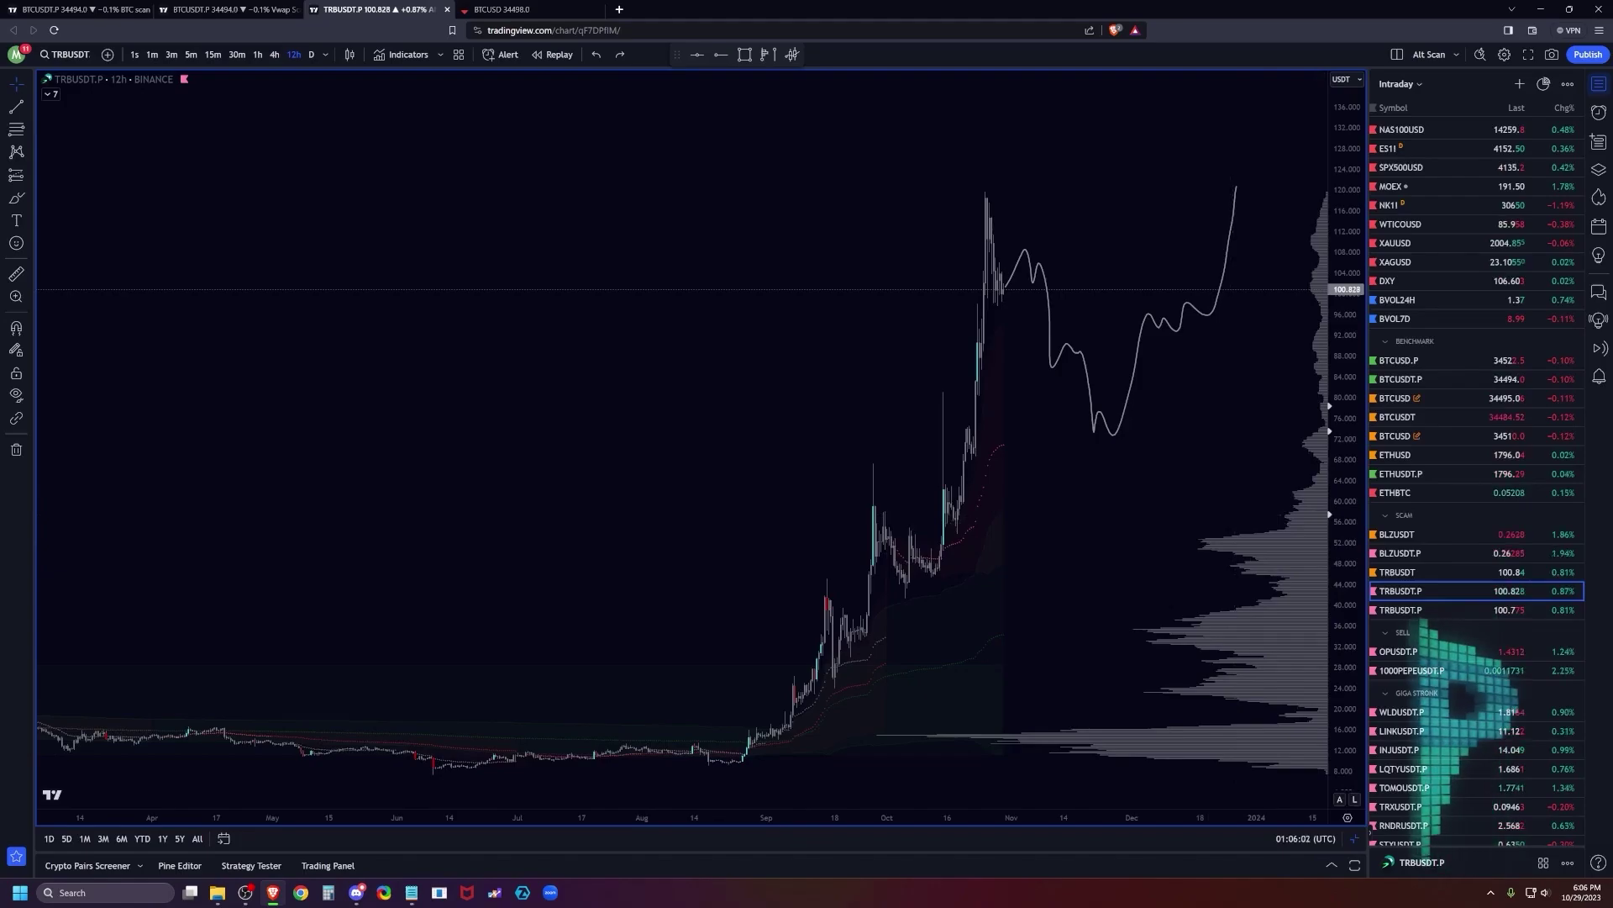
scroll(1471, 590, down, 2)
click(1429, 586)
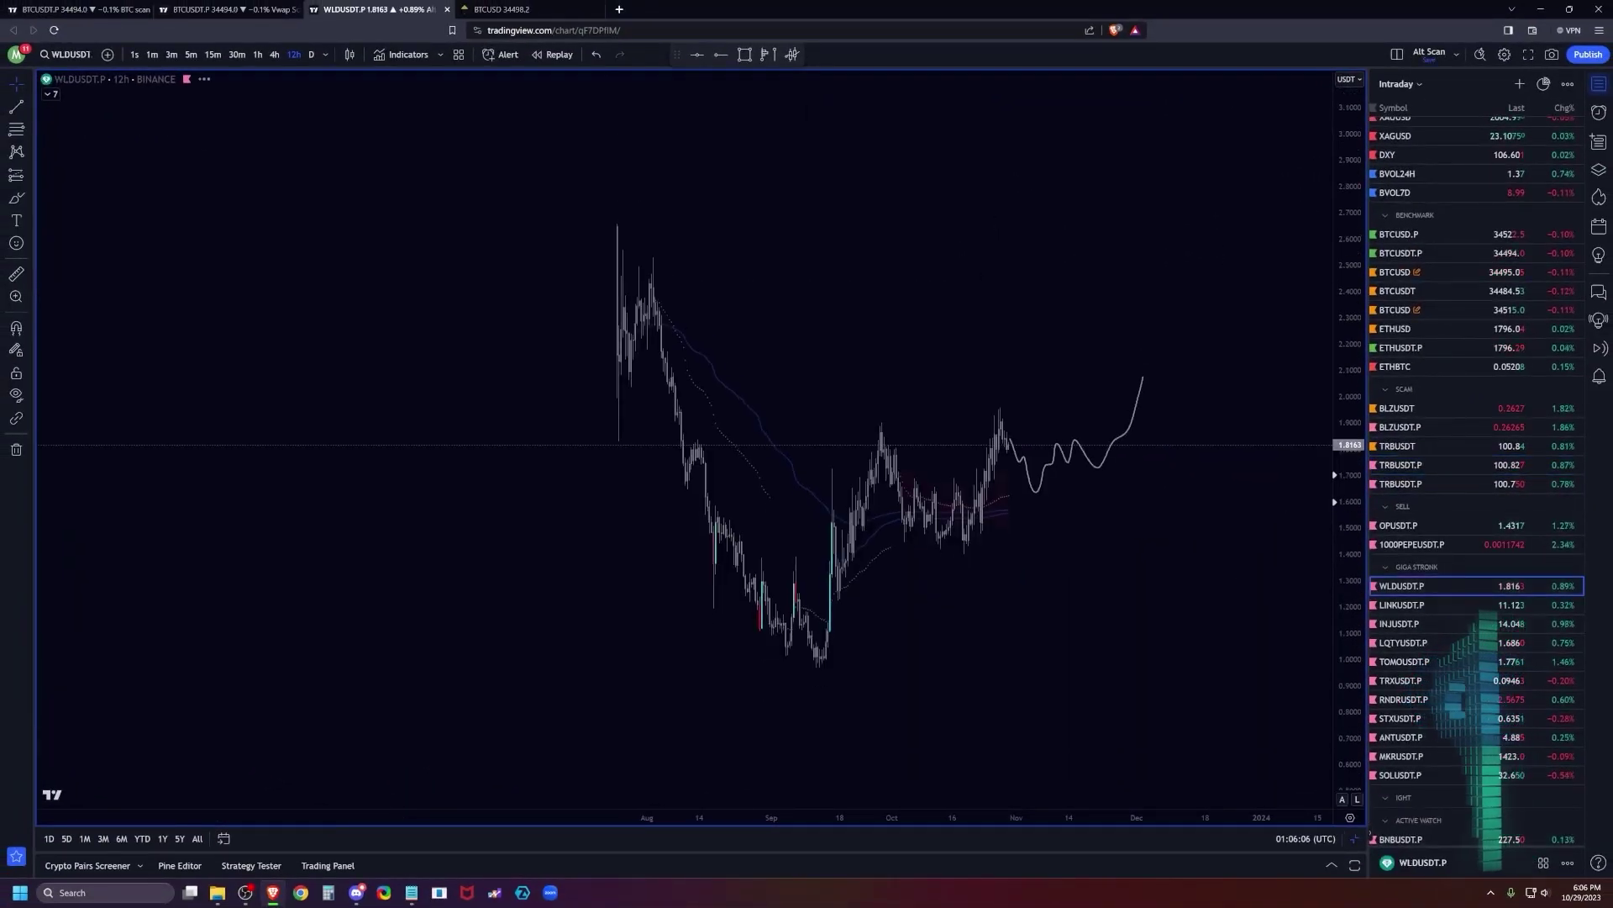
scroll(1070, 672, down, 1)
drag(1064, 666, 1016, 651)
scroll(1013, 650, up, 1)
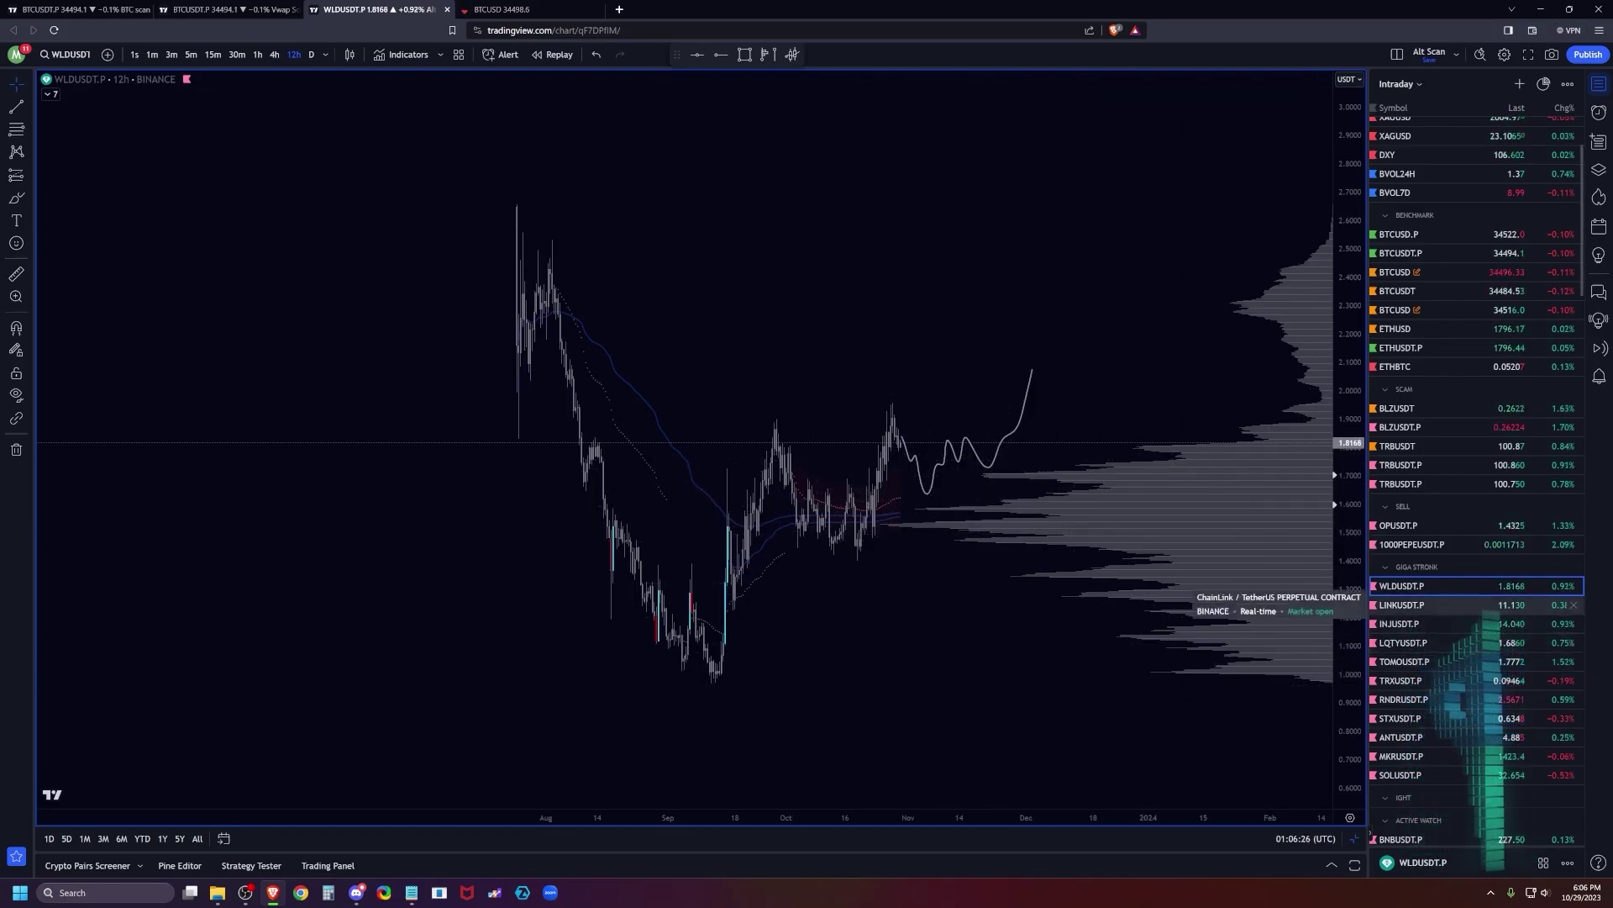
Open the LINKUSDT.P chart from the watchlist and examine its recent October rally.
click(1428, 605)
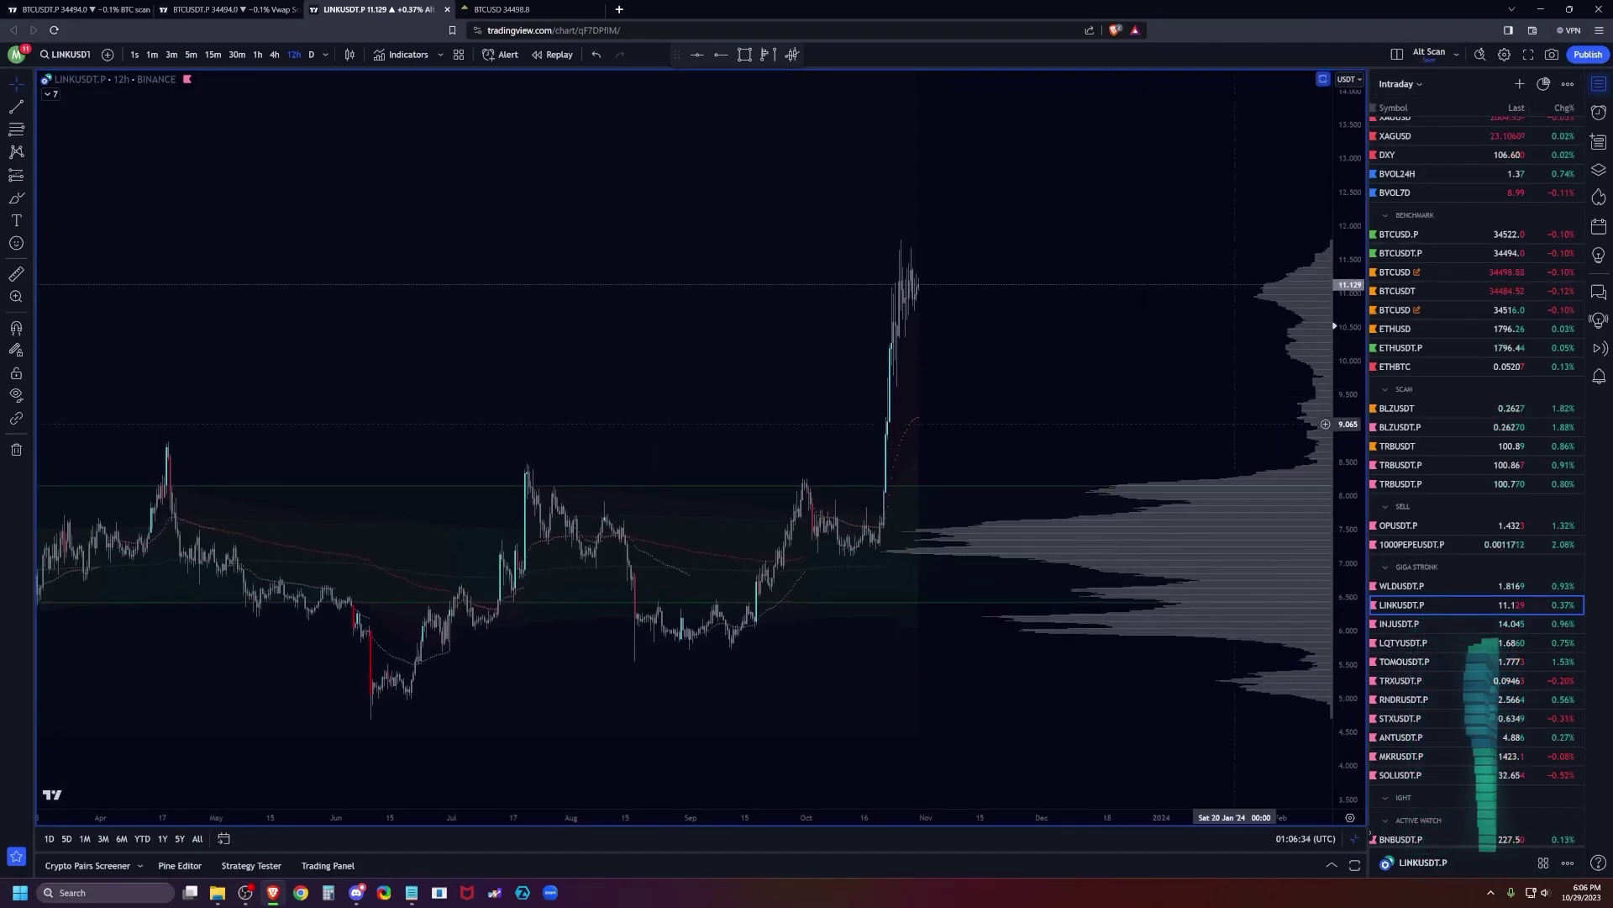
scroll(1131, 452, up, 2)
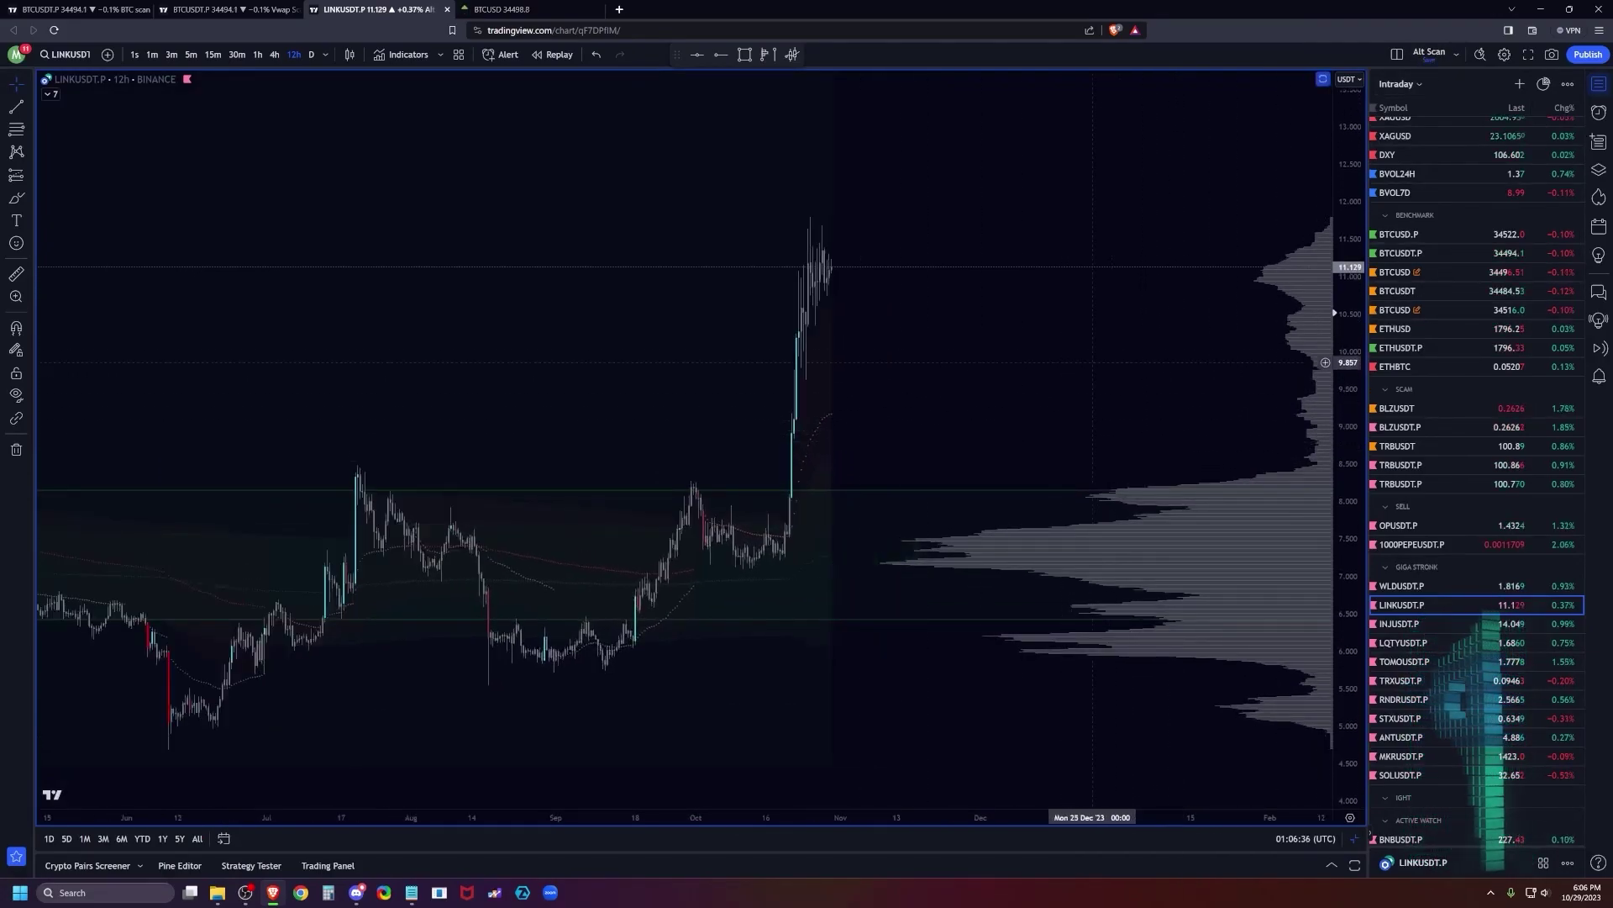
Switch LINKUSDT.P to the 30-minute interval and examine the late-October consolidation.
click(237, 54)
scroll(1174, 489, down, 5)
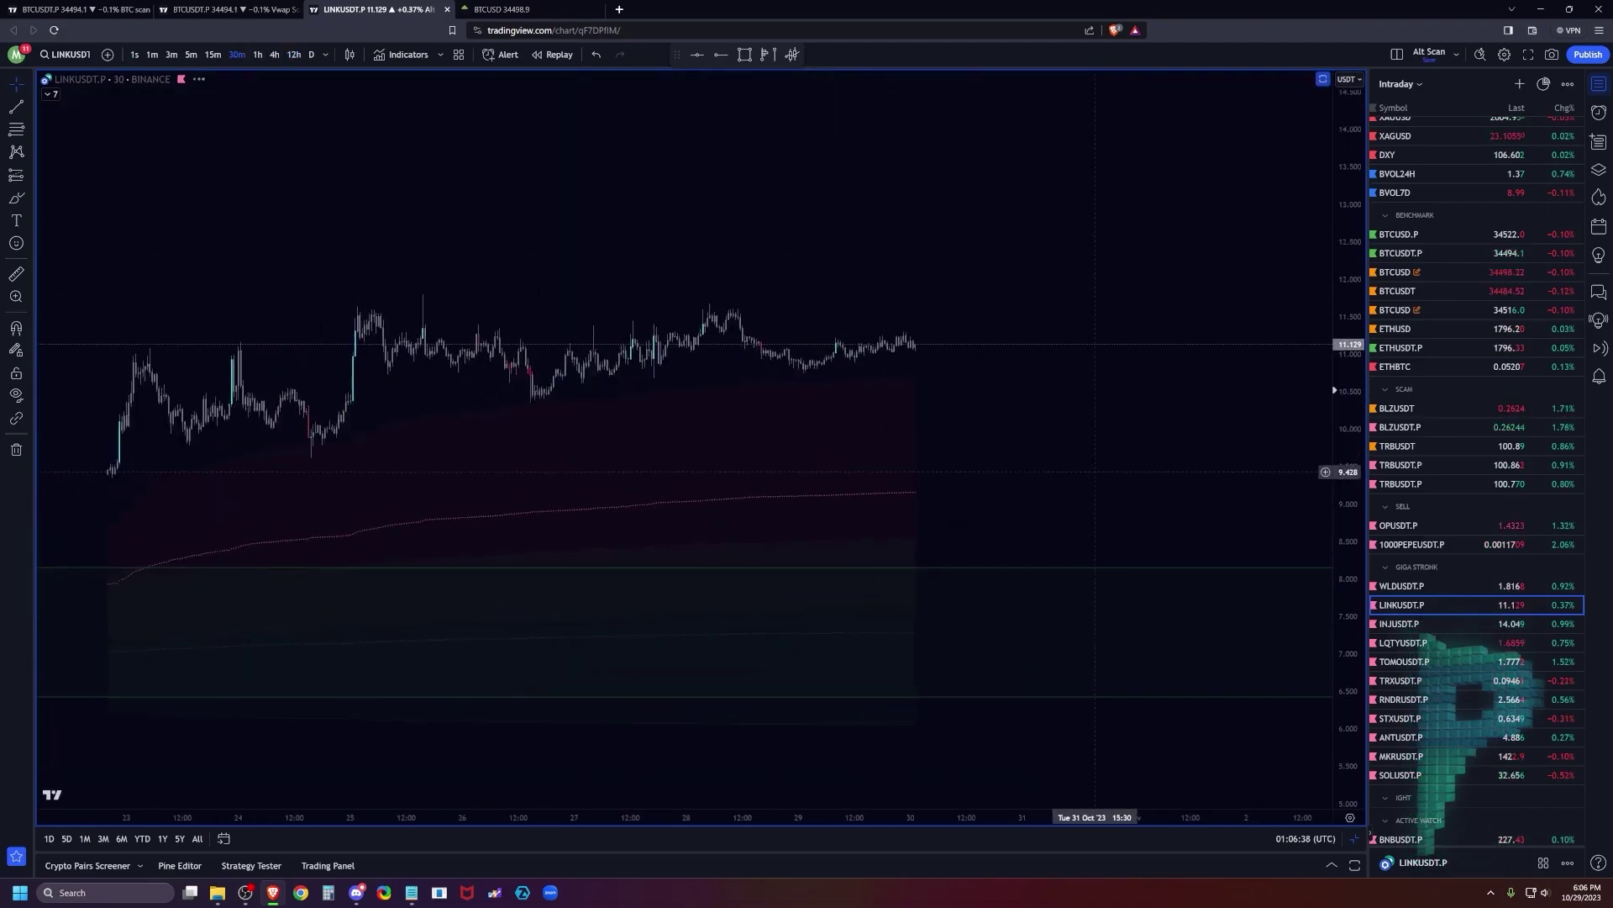
drag(1173, 489, 1175, 504)
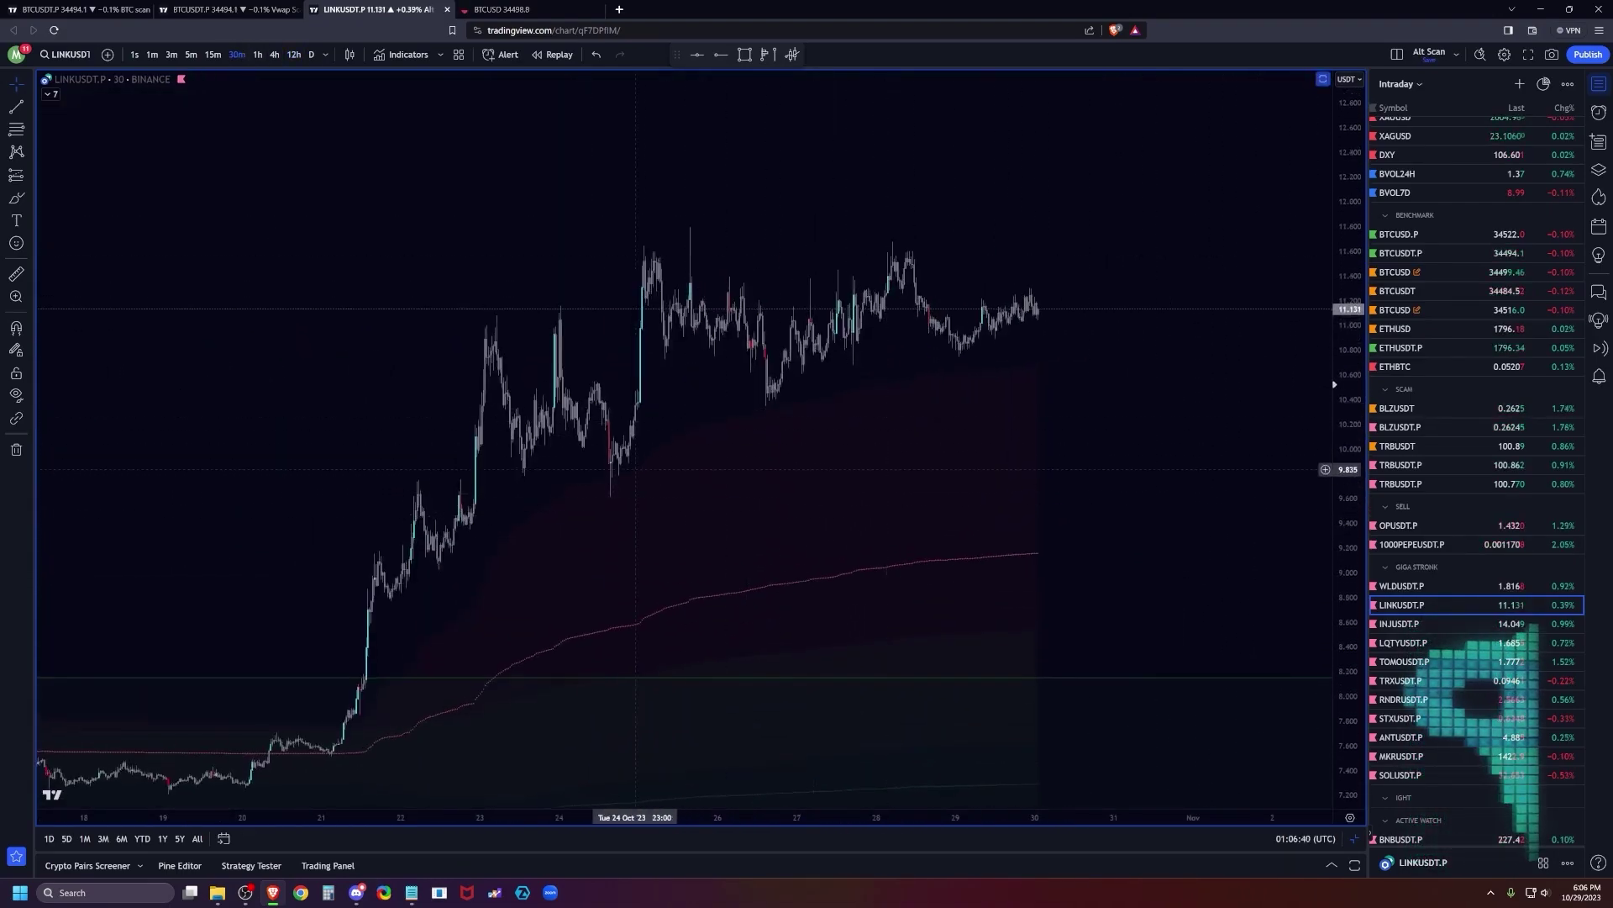
Brush a dip-and-recovery path with a circle near 10.6 on LINKUSDT.P and mark the volume-profile level near 10.47.
click(30, 198)
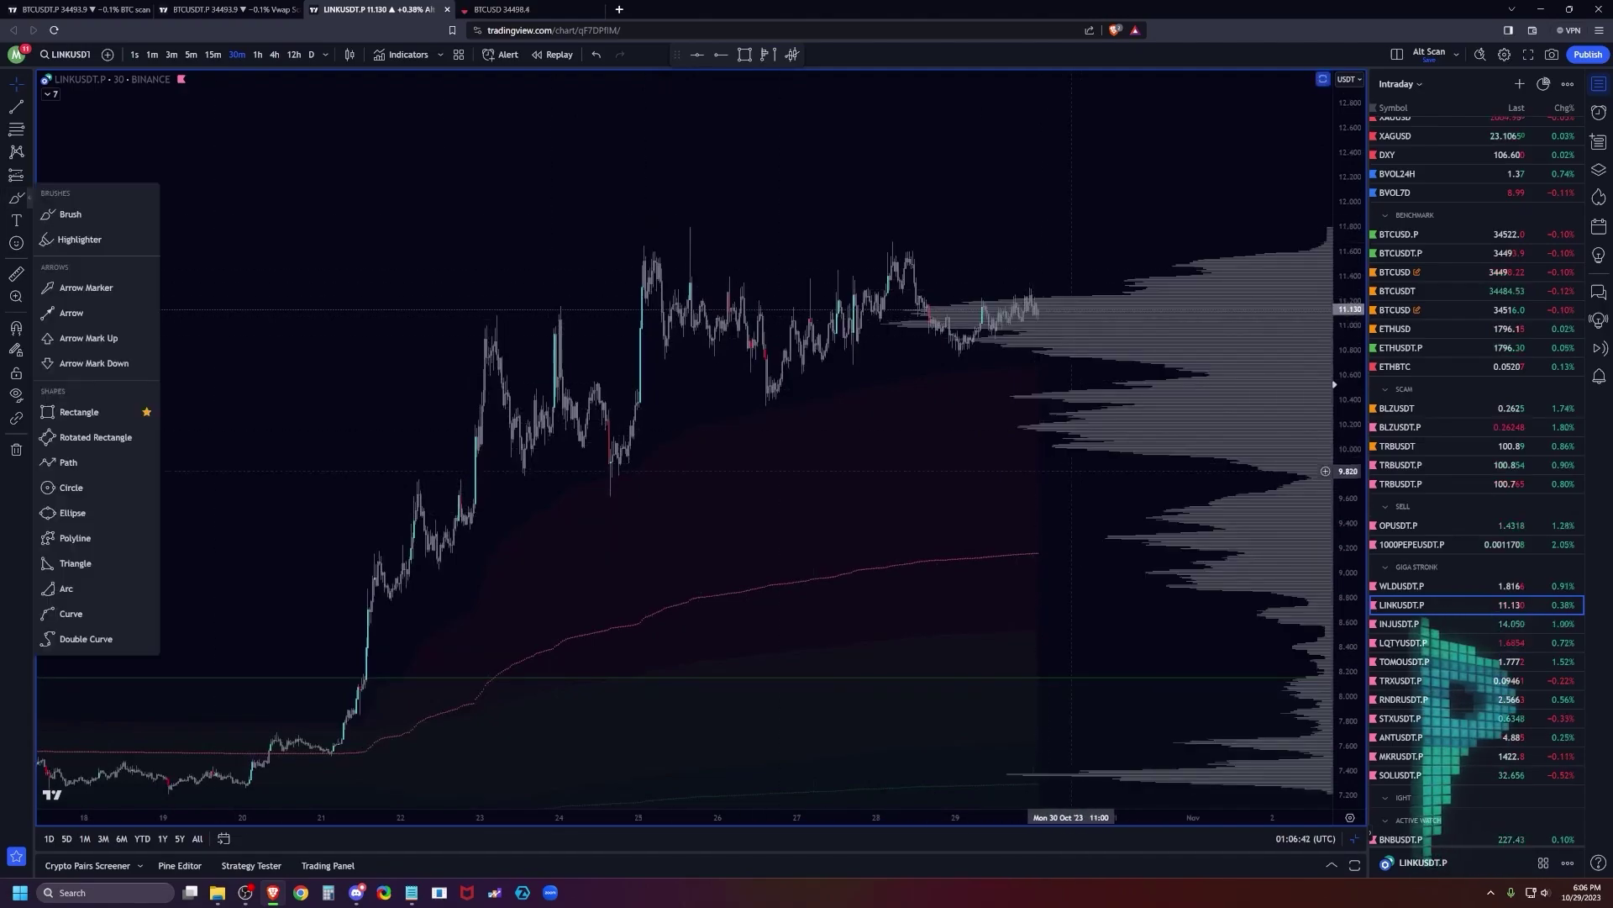
drag(1036, 304, 933, 286)
scroll(864, 353, down, 1)
drag(979, 222, 875, 231)
click(16, 197)
mouse_move(876, 299)
mouse_down()
mouse_move(889, 324)
mouse_move(932, 308)
mouse_move(875, 358)
mouse_up()
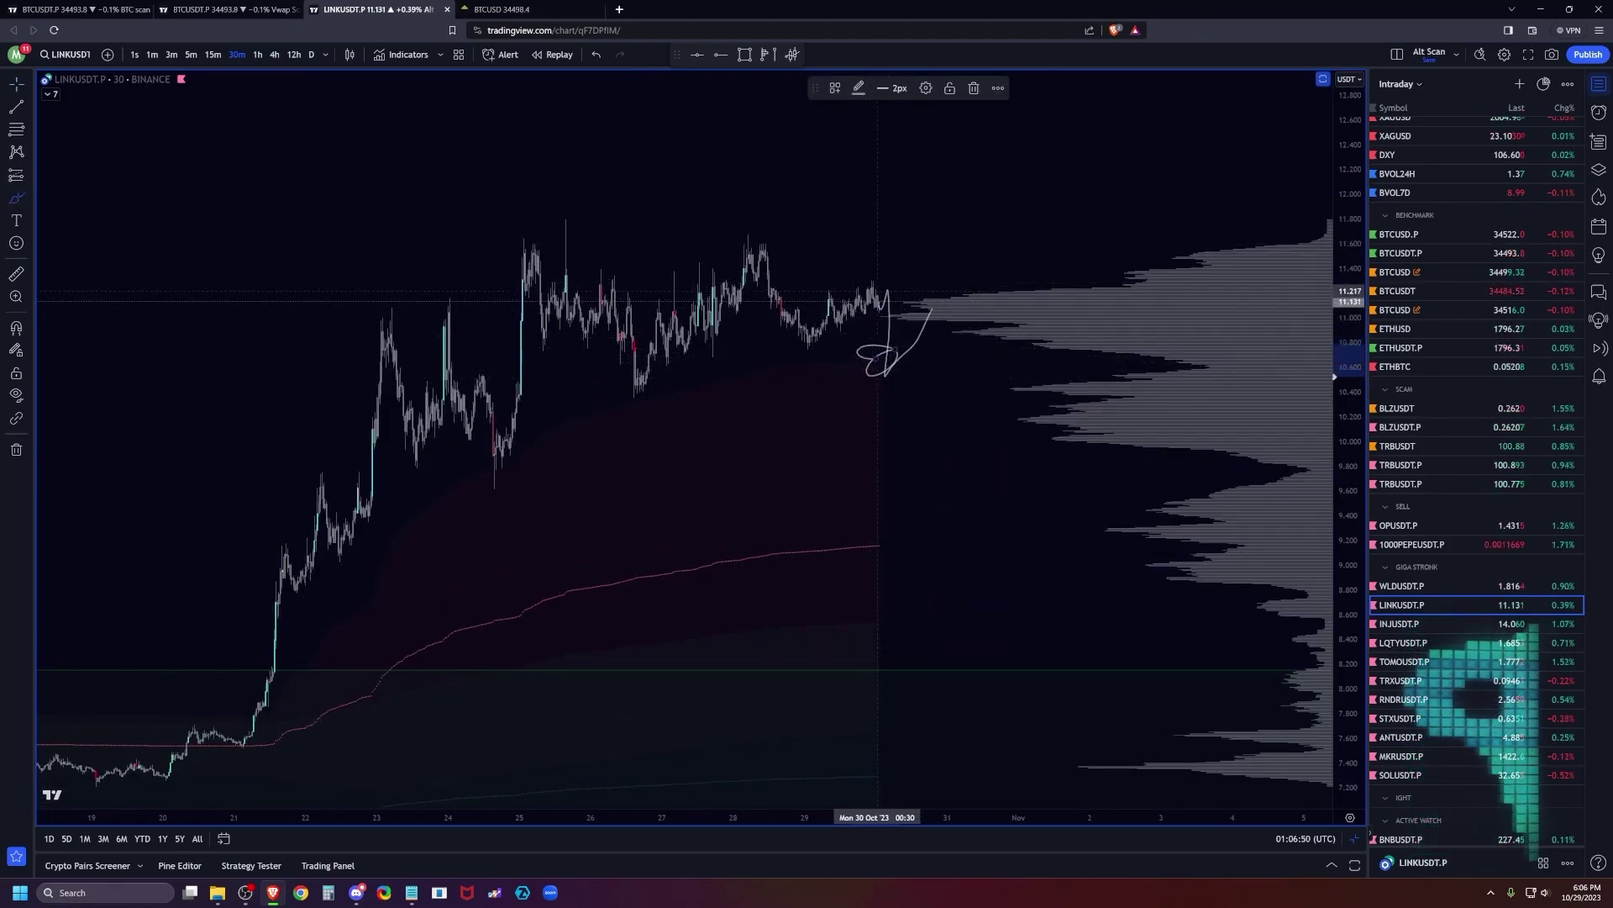
drag(900, 328, 947, 288)
drag(1296, 383, 1014, 387)
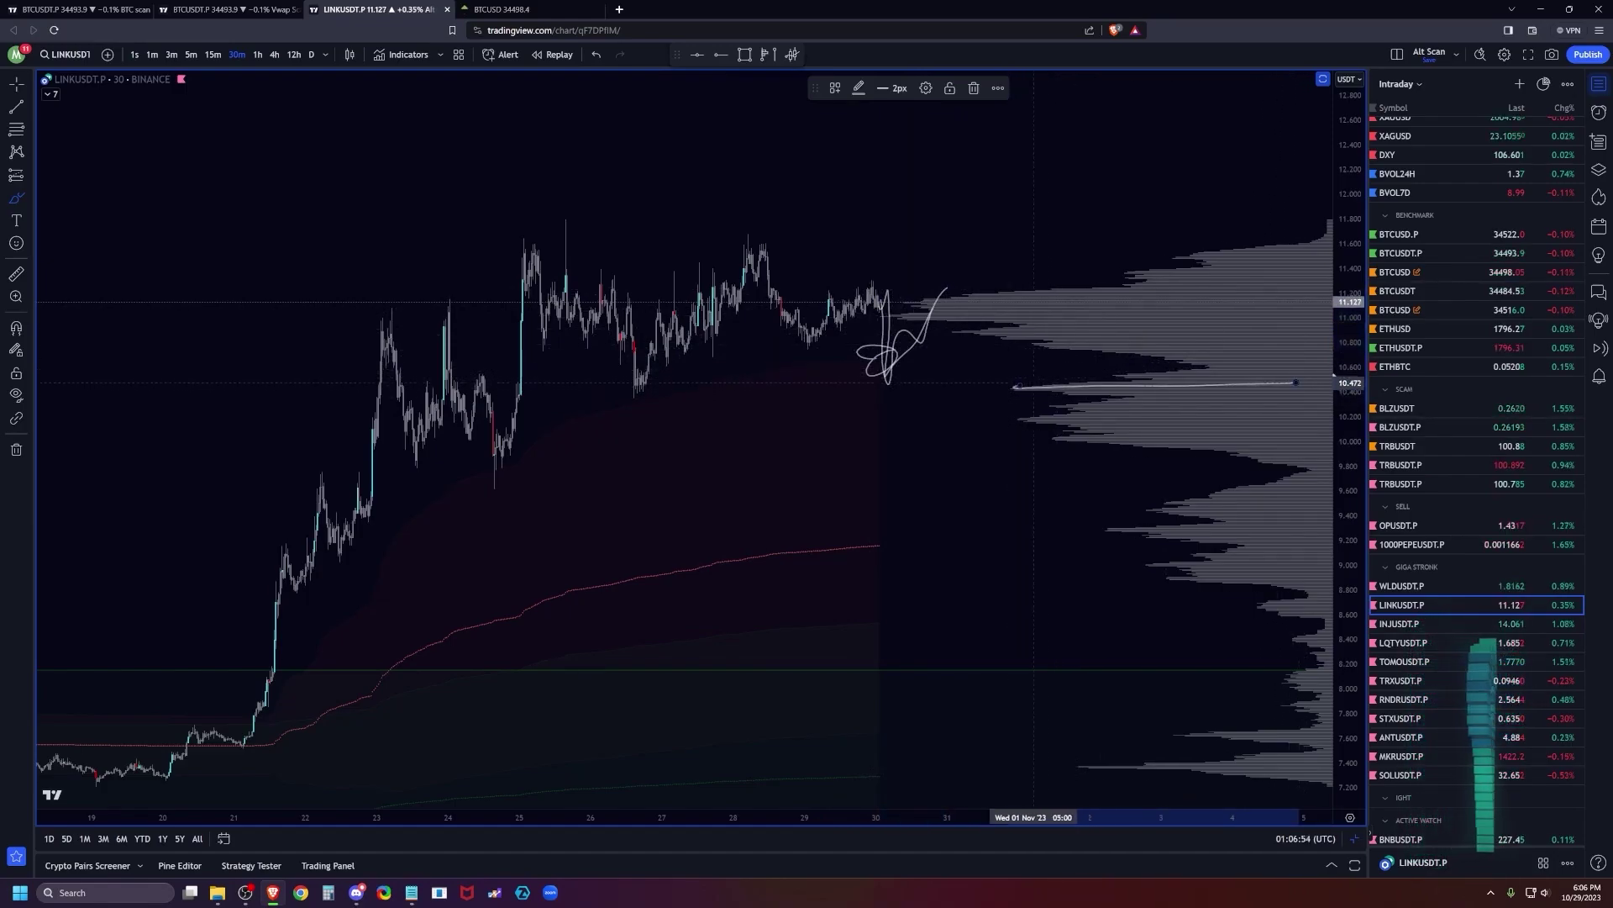
Undo all the brush strokes on the 30-minute LINKUSDT.P chart.
scroll(1334, 376, down, 3)
click(596, 54)
click(595, 53)
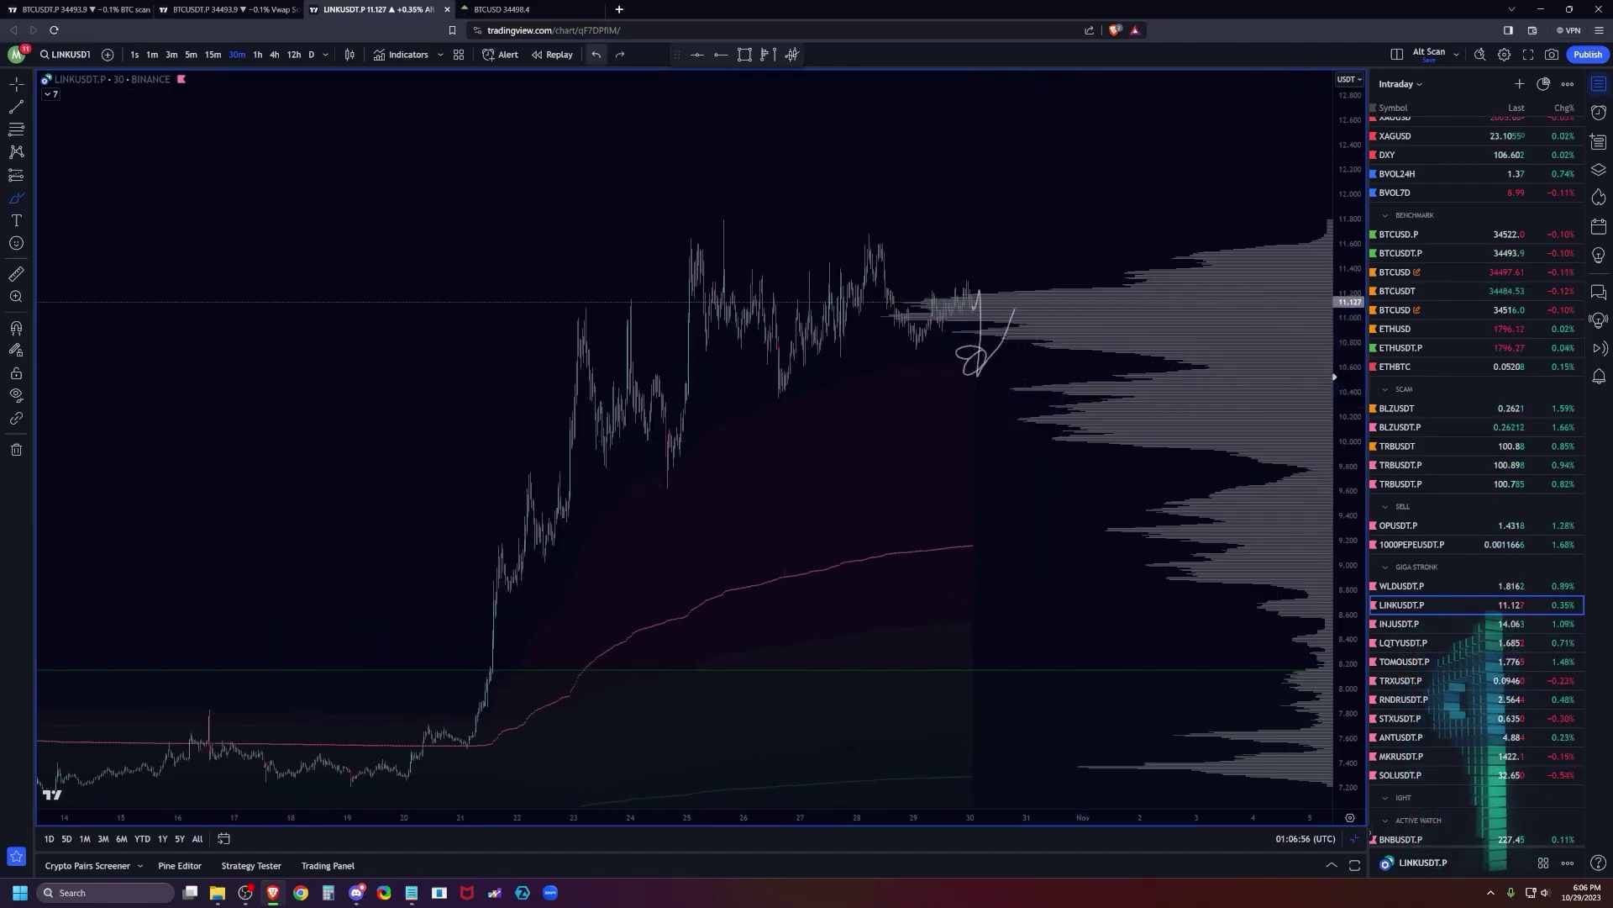
click(596, 54)
click(596, 54)
Return the LINKUSDT.P chart to the 12-hour interval.
scroll(923, 294, down, 4)
click(274, 54)
click(294, 55)
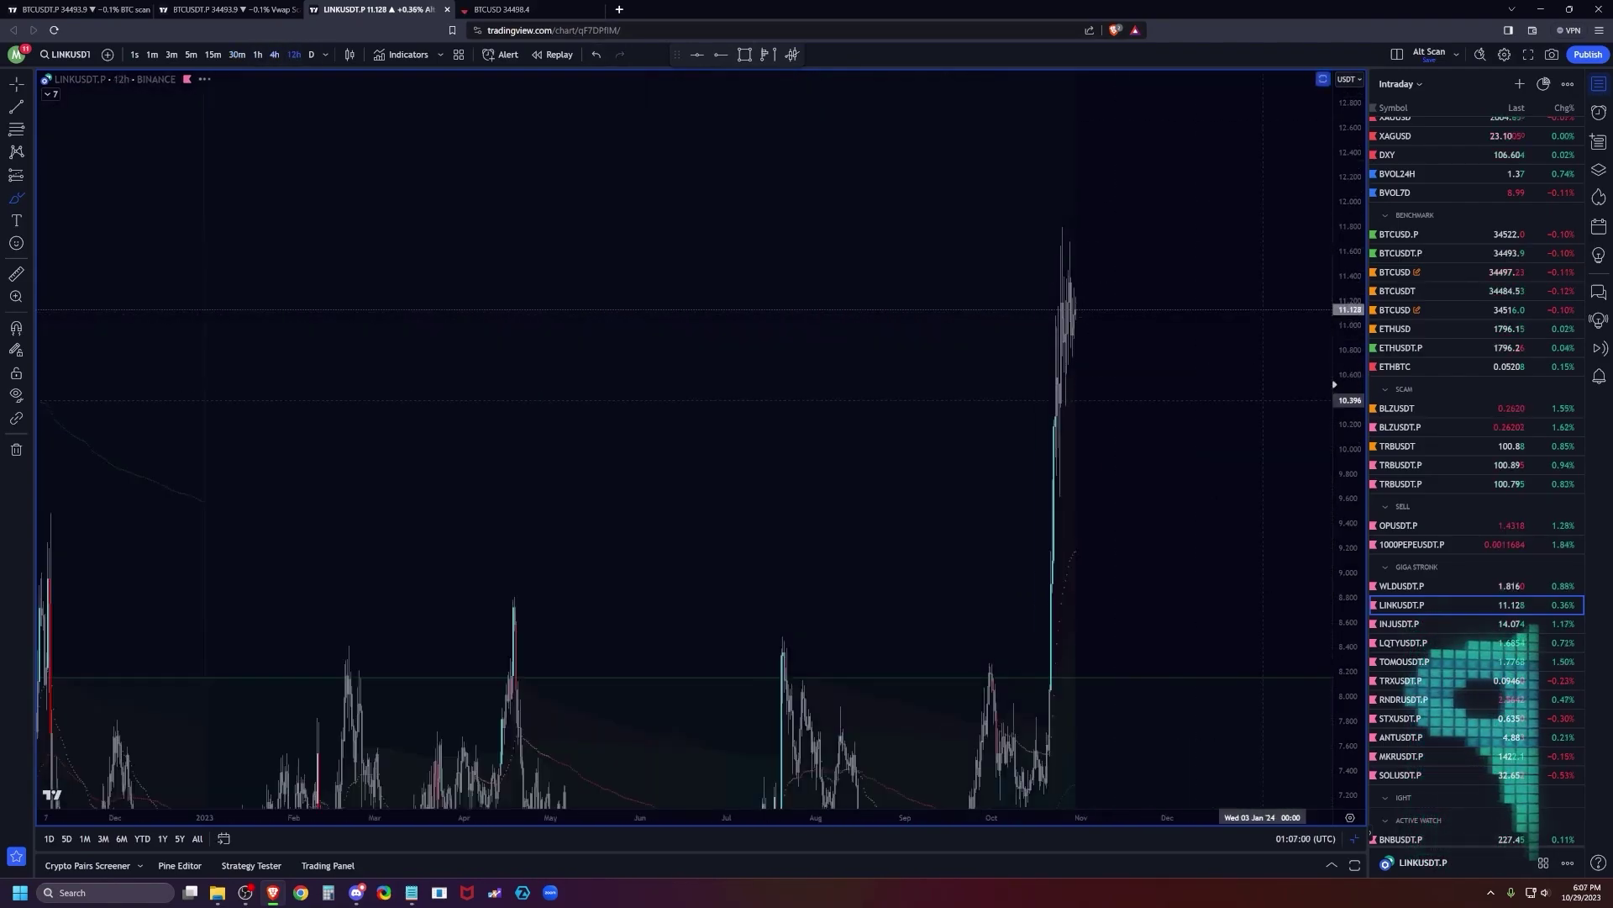
drag(1091, 420, 1097, 471)
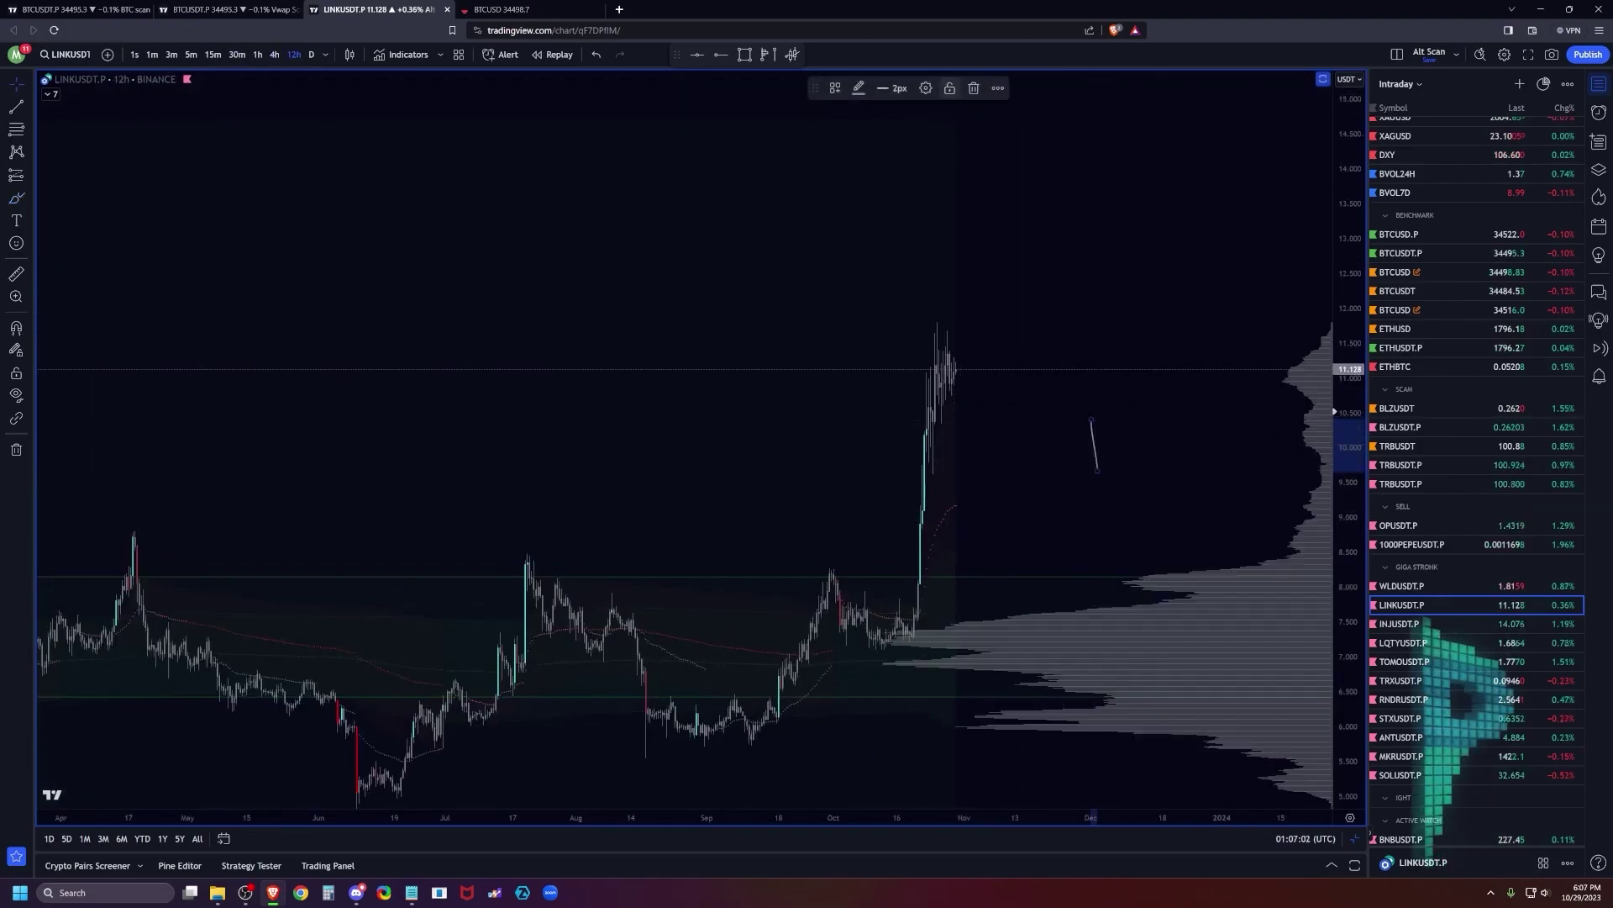
click(973, 87)
right_click(1075, 205)
click(1037, 244)
Examine LINKUSDT.P's long 2022–2023 range and October breakout against the volume profile.
scroll(1036, 245, down, 4)
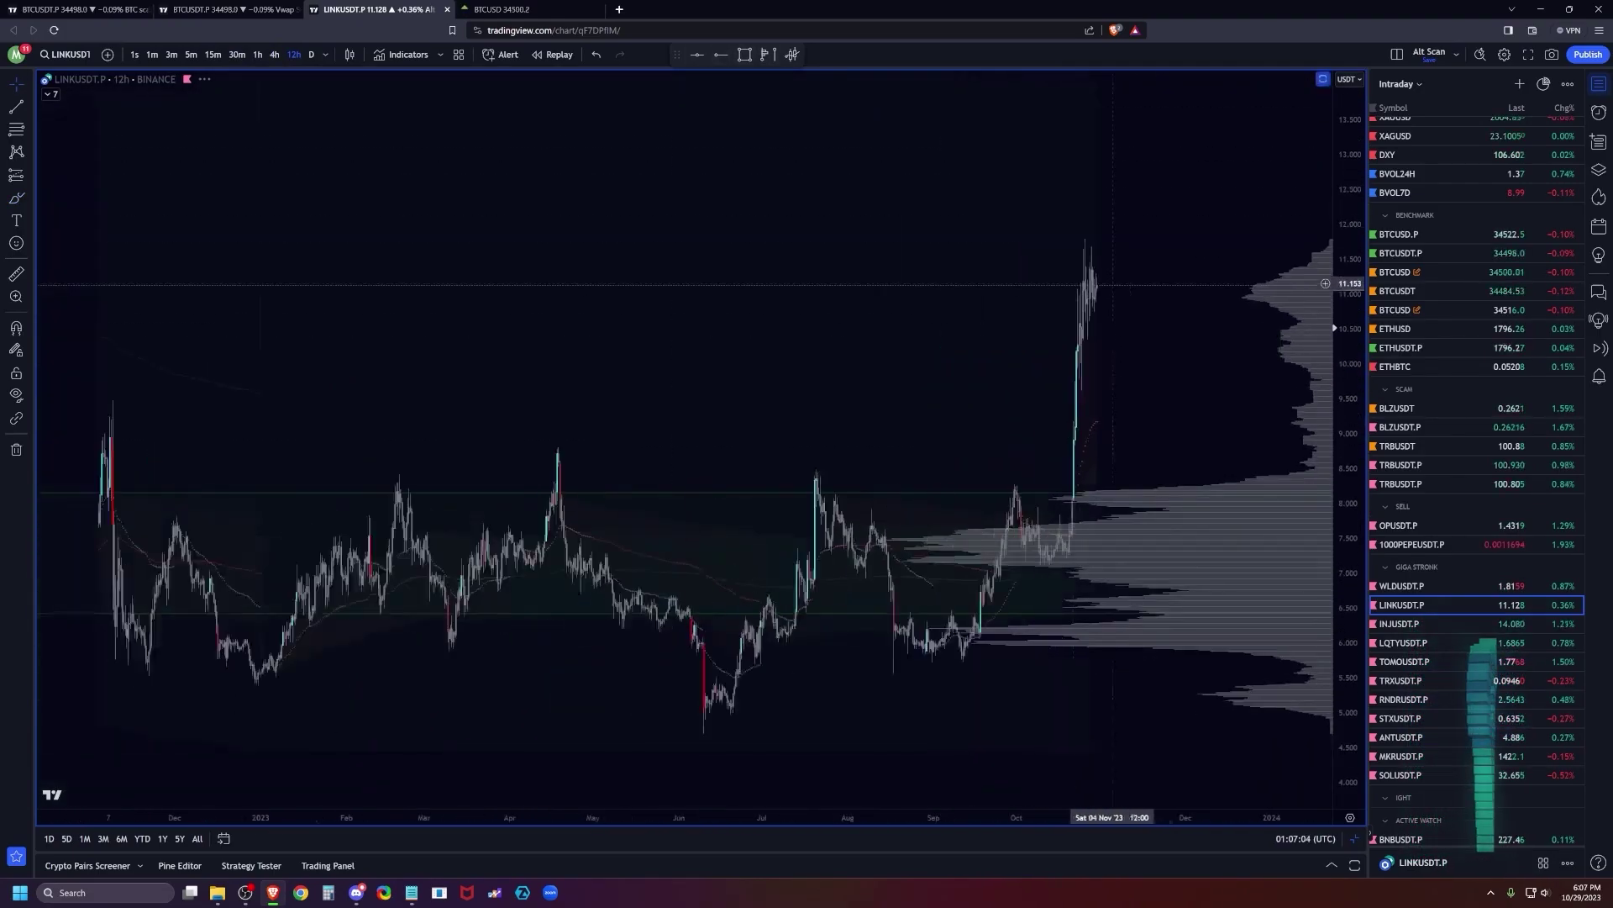
scroll(1127, 437, down, 3)
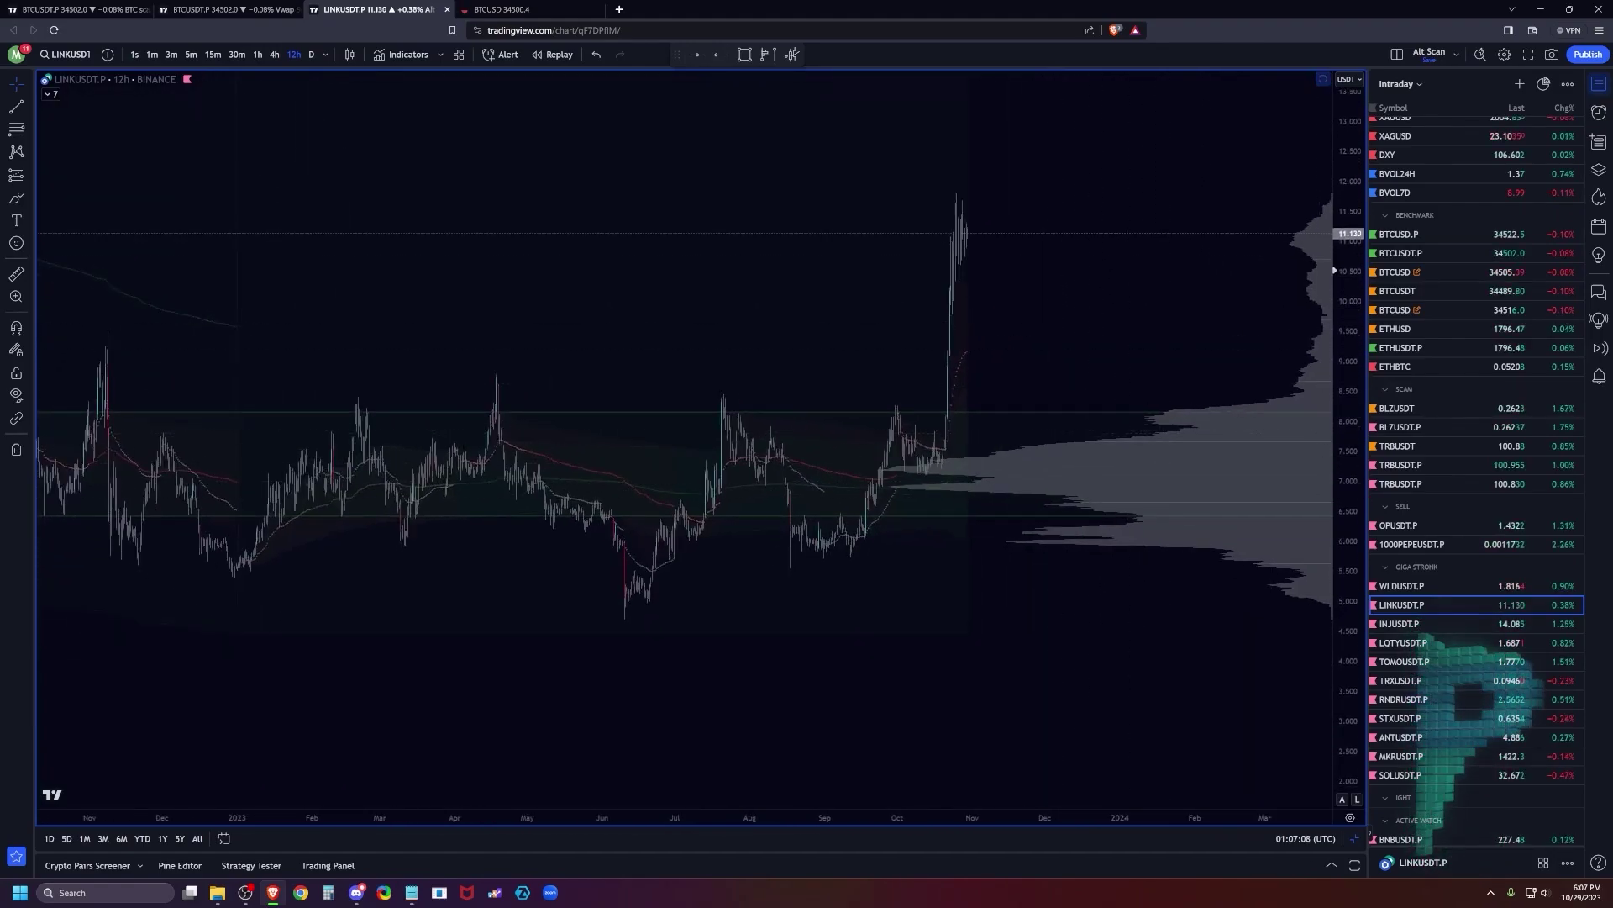
scroll(1184, 377, up, 3)
scroll(1184, 377, down, 5)
drag(1140, 396, 1058, 396)
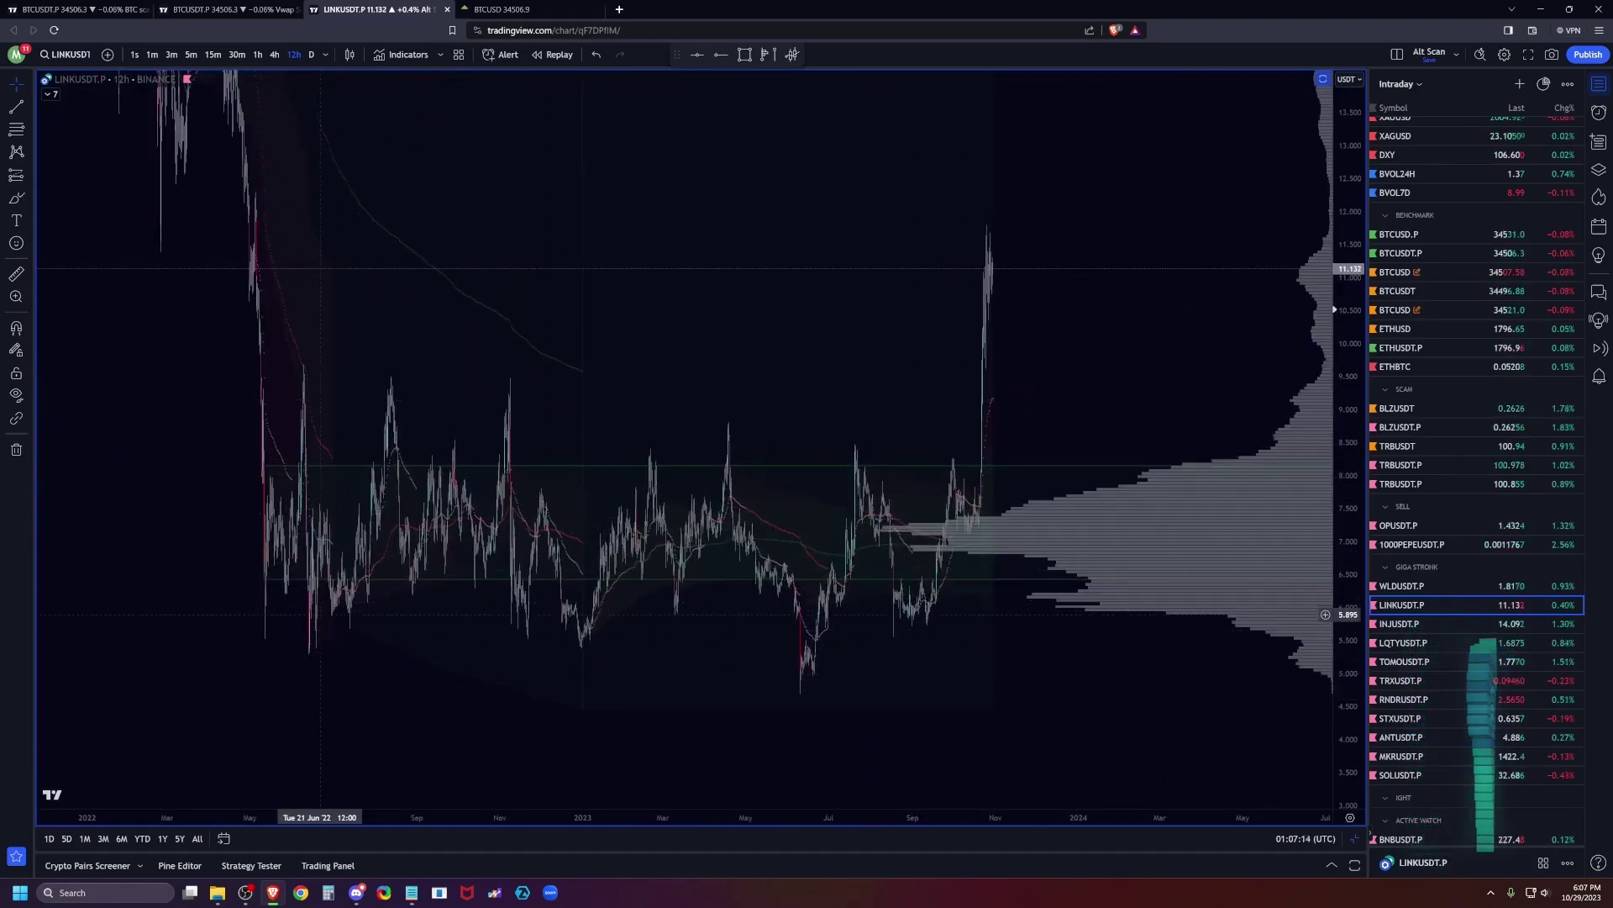
scroll(318, 612, up, 2)
scroll(1046, 691, down, 2)
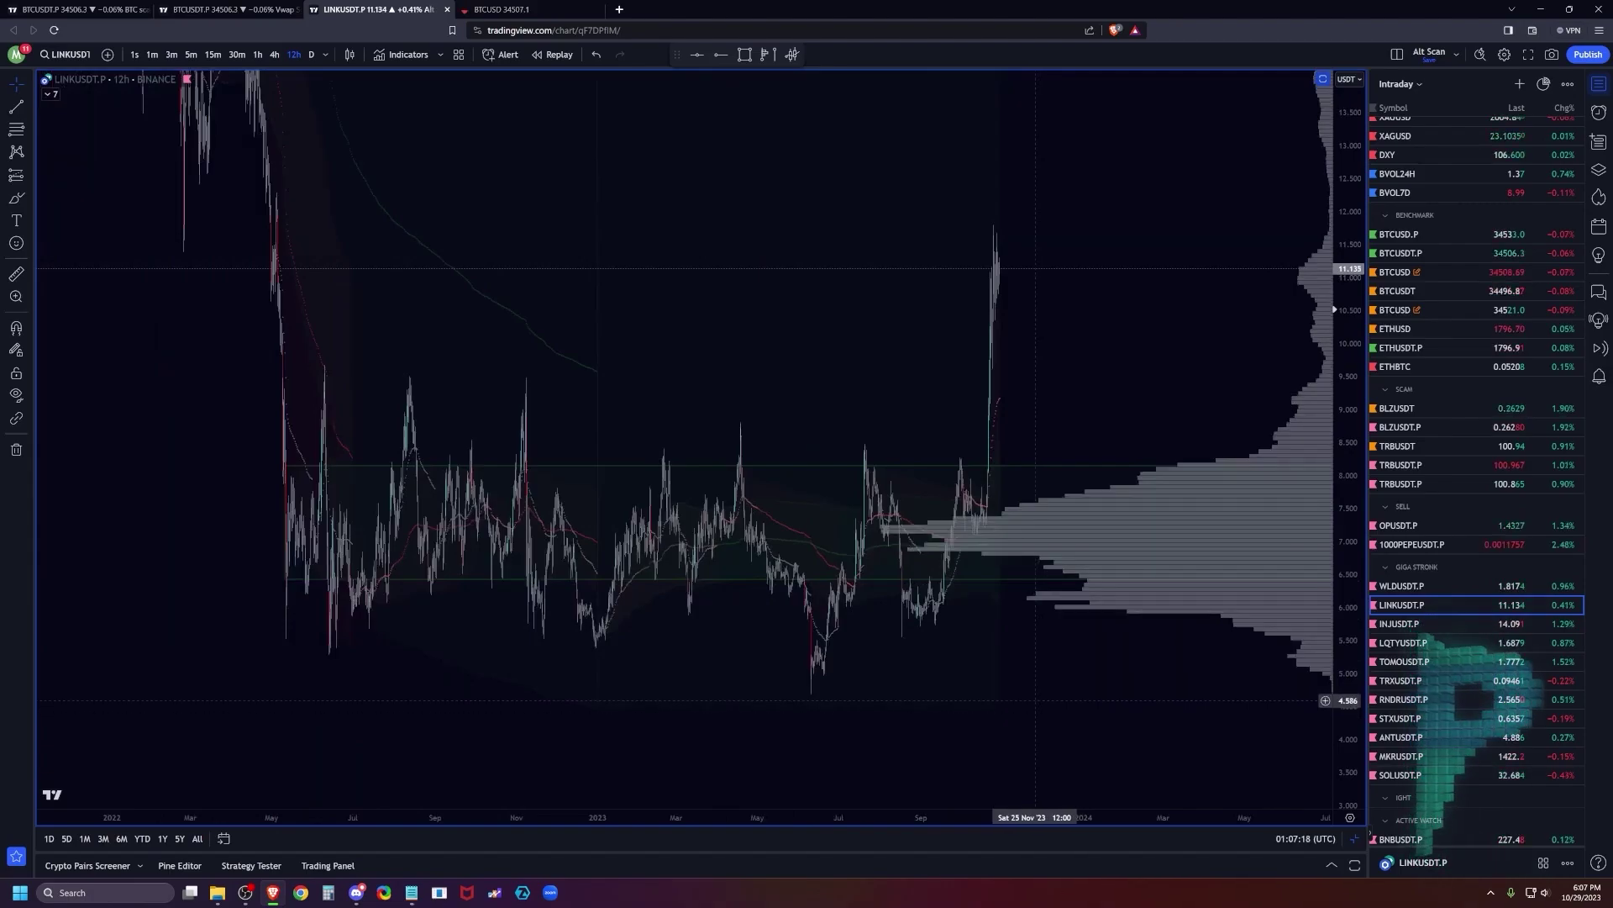
scroll(1035, 700, up, 3)
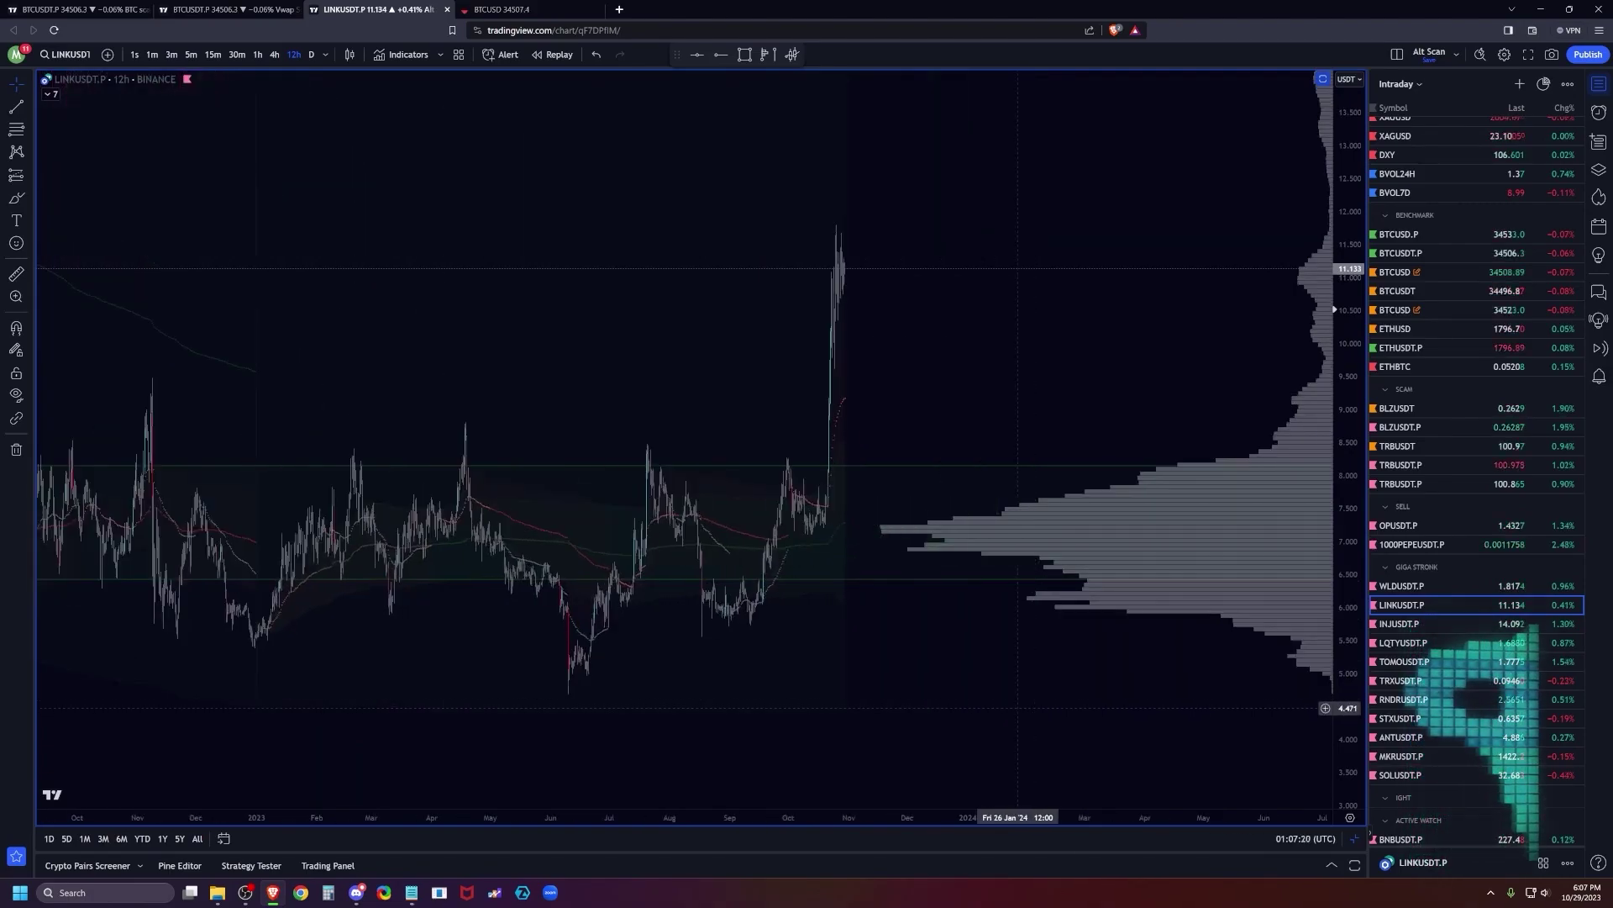
drag(1066, 383, 1165, 429)
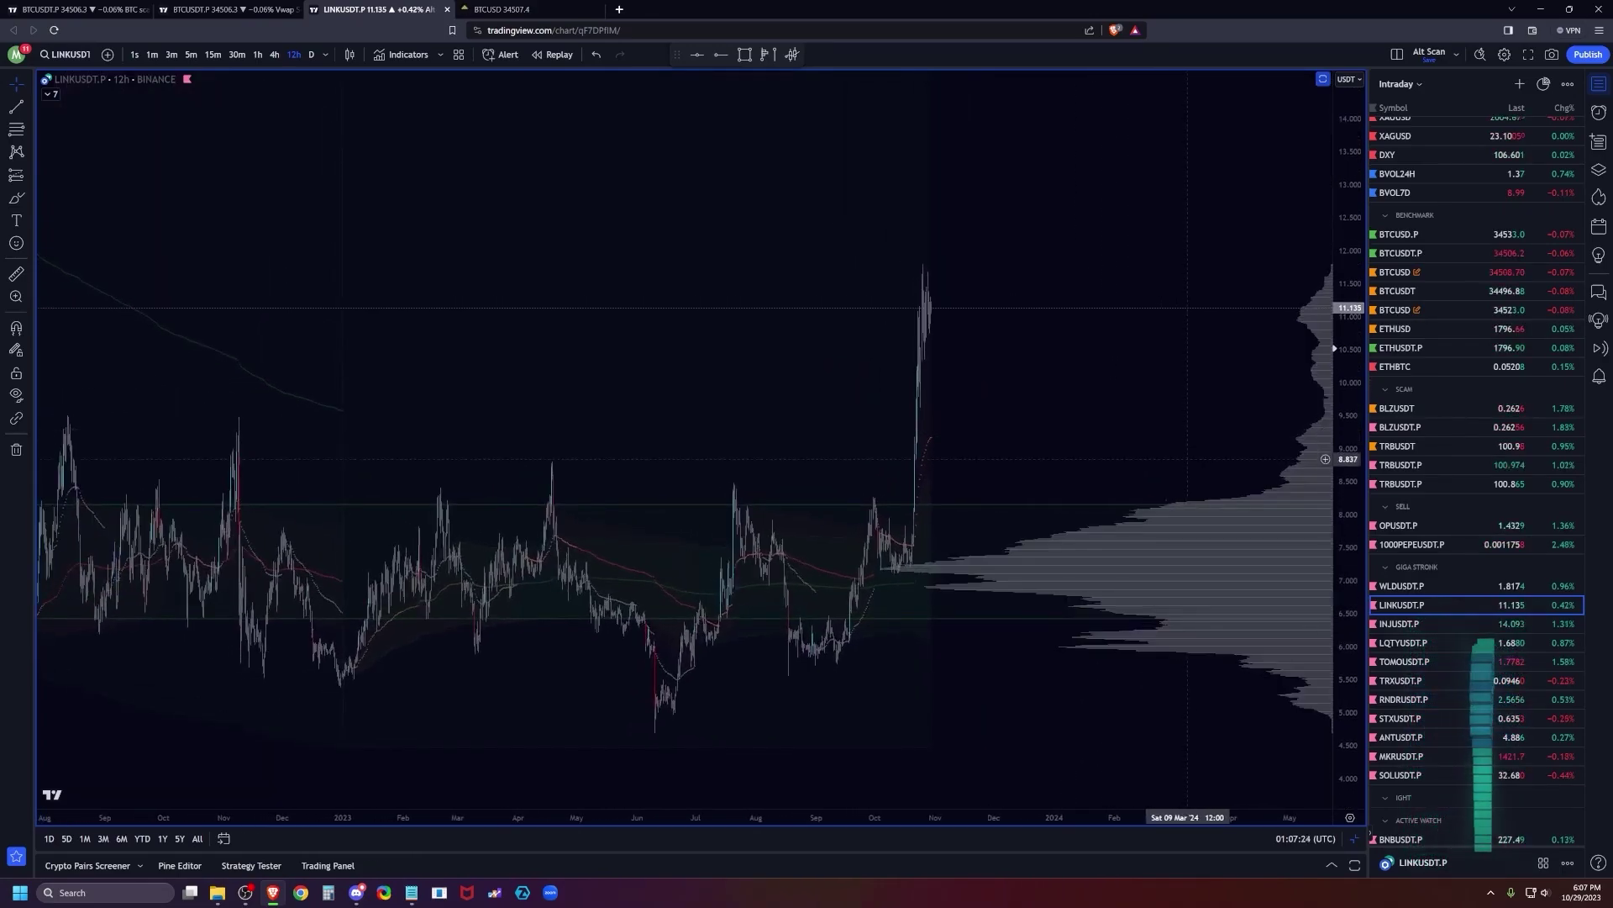
scroll(1039, 339, up, 2)
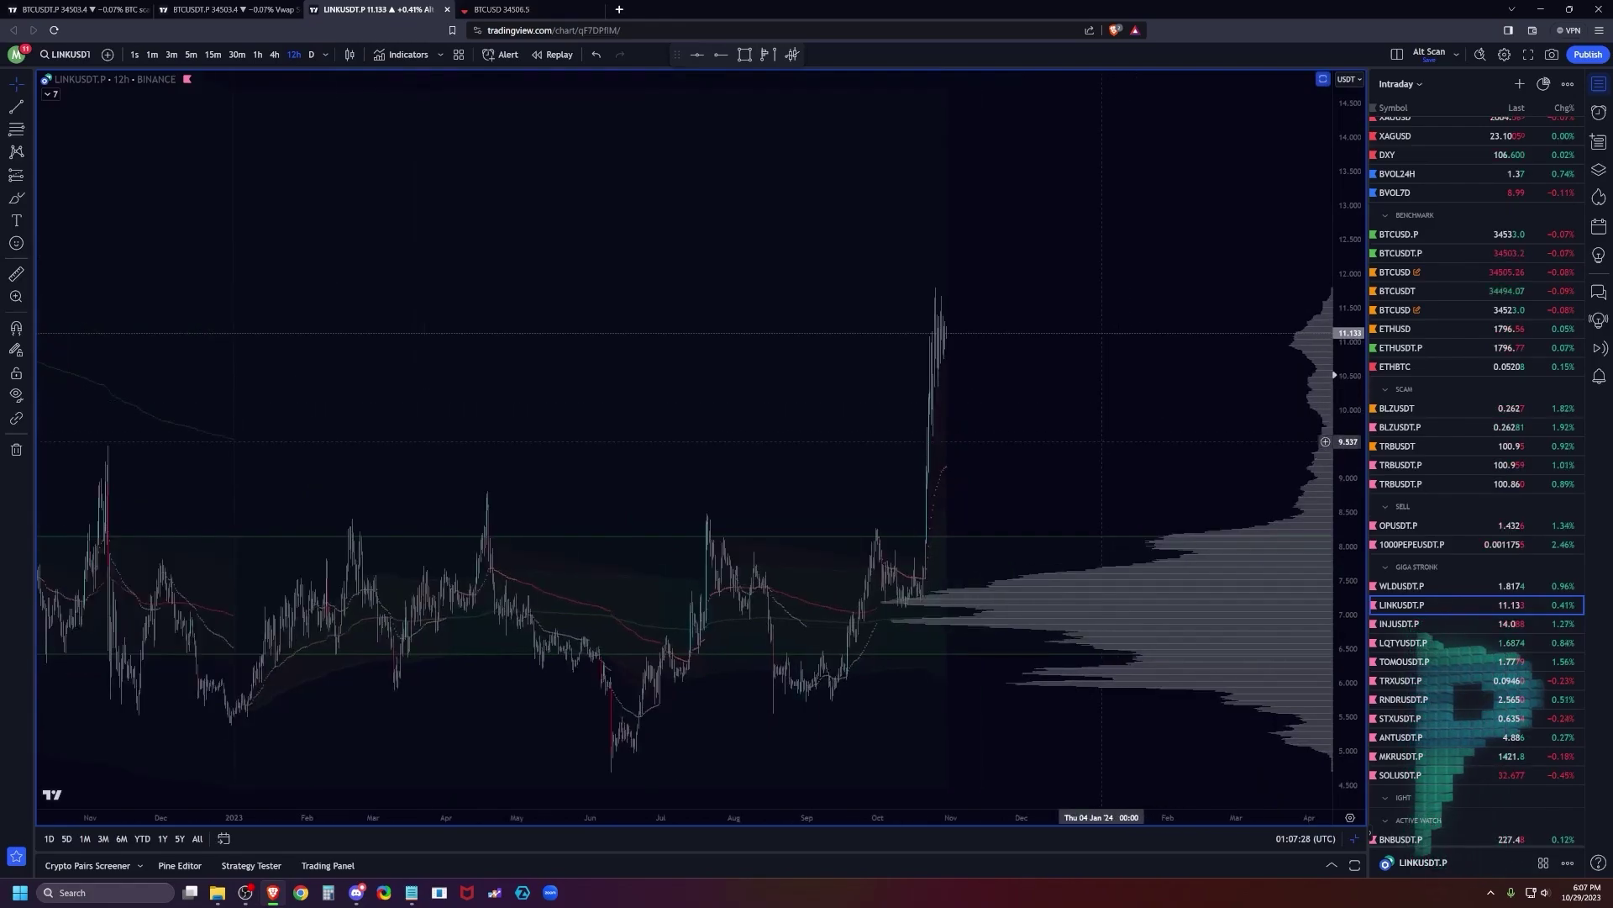
scroll(1020, 425, up, 1)
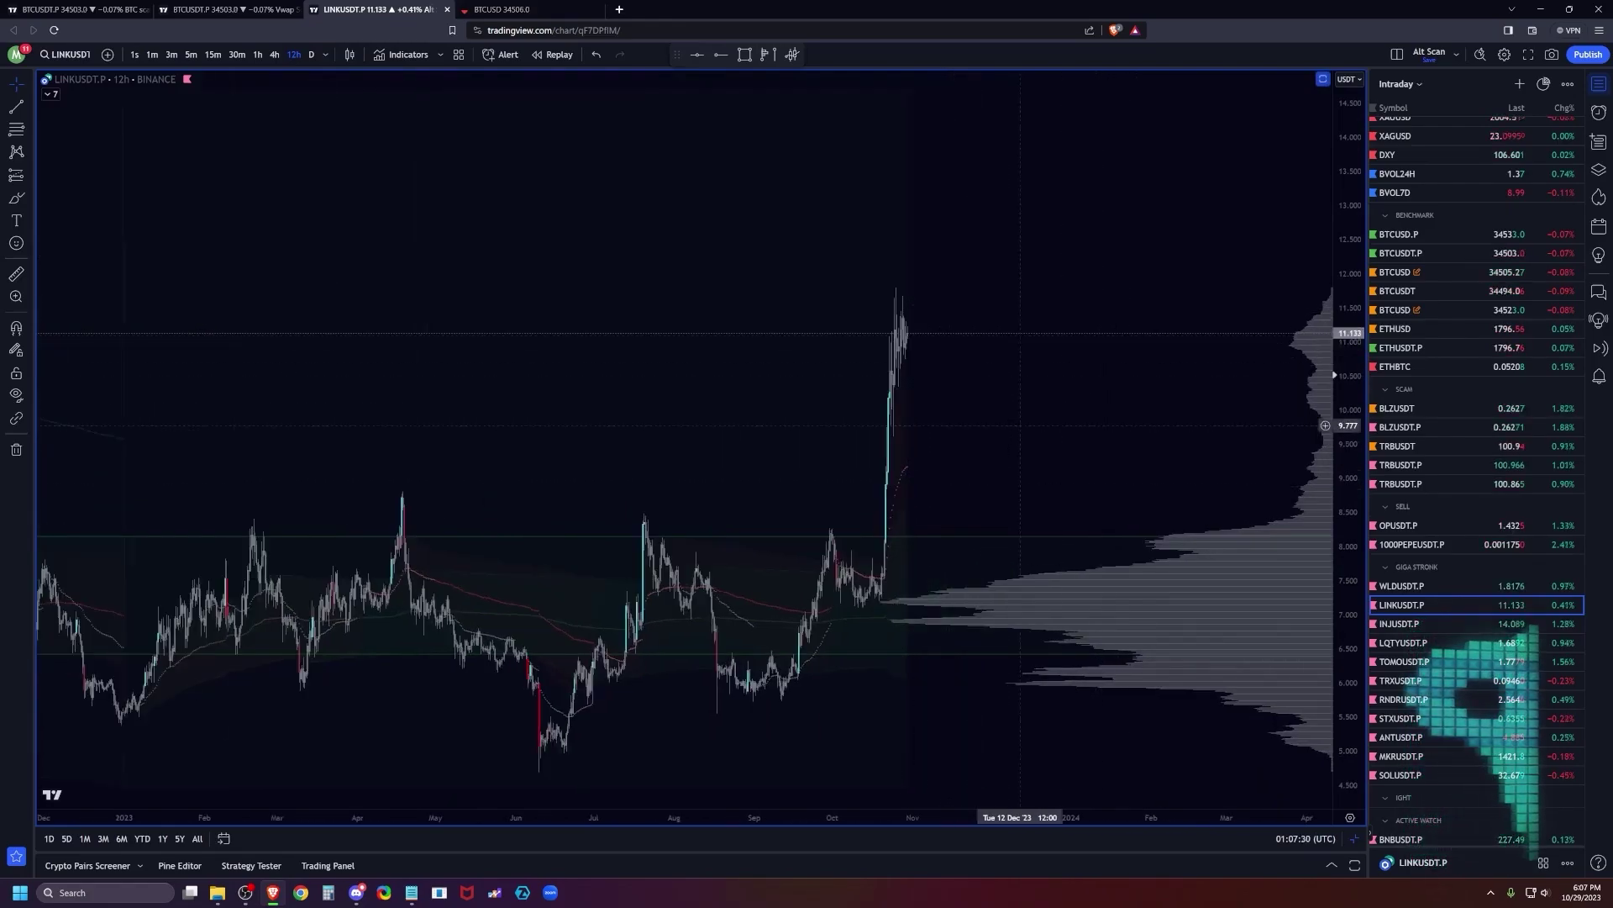
scroll(1020, 425, up, 3)
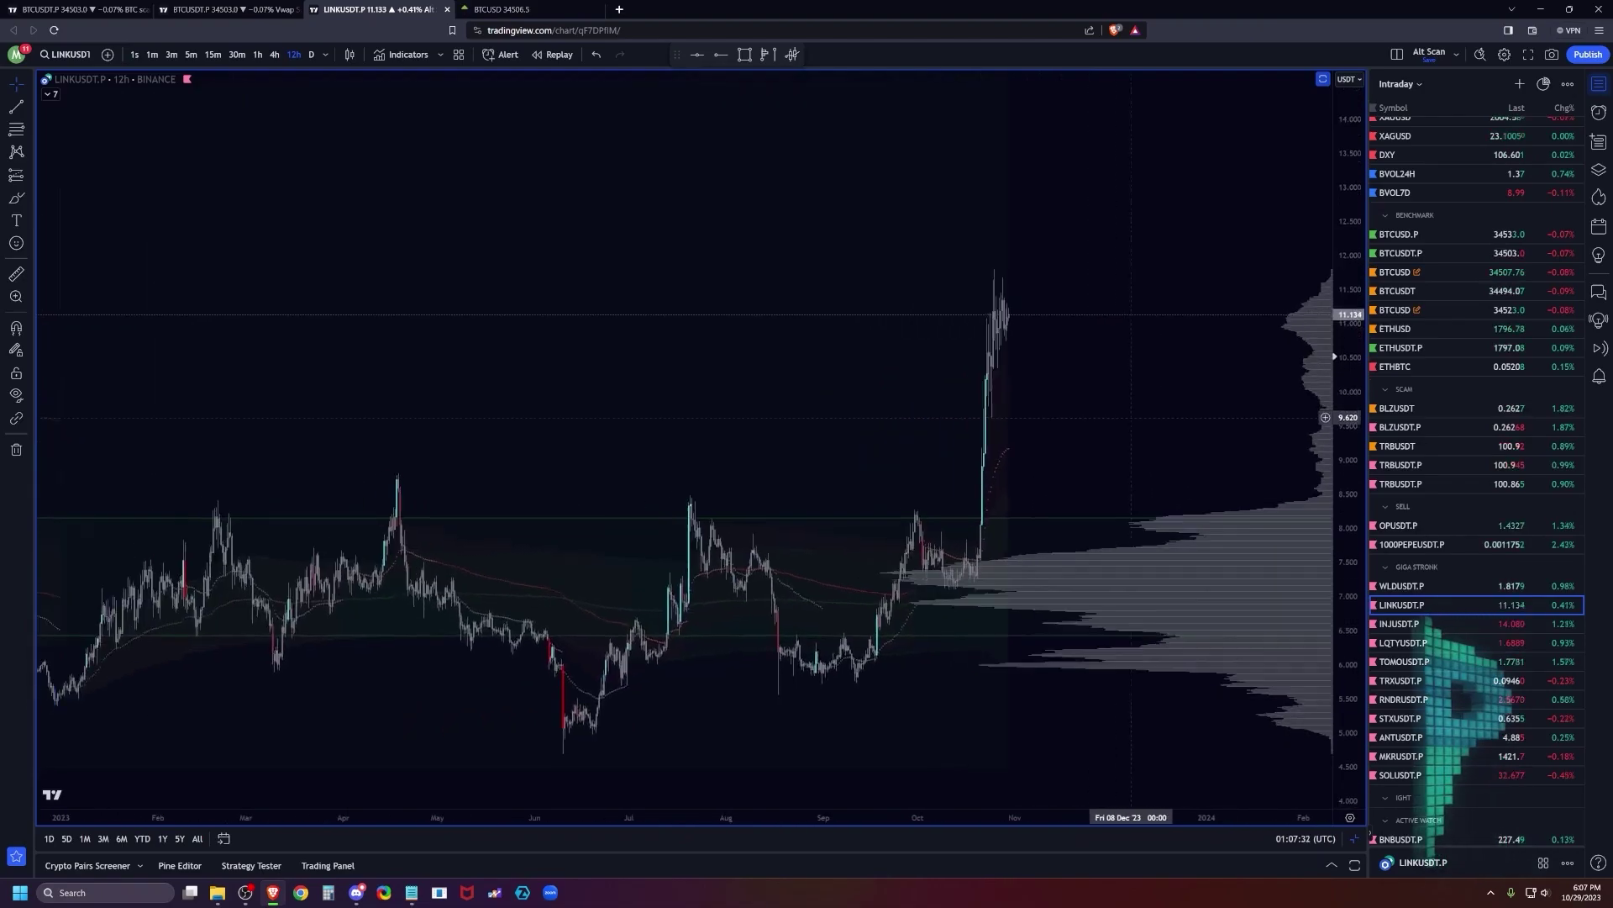
scroll(1177, 469, up, 2)
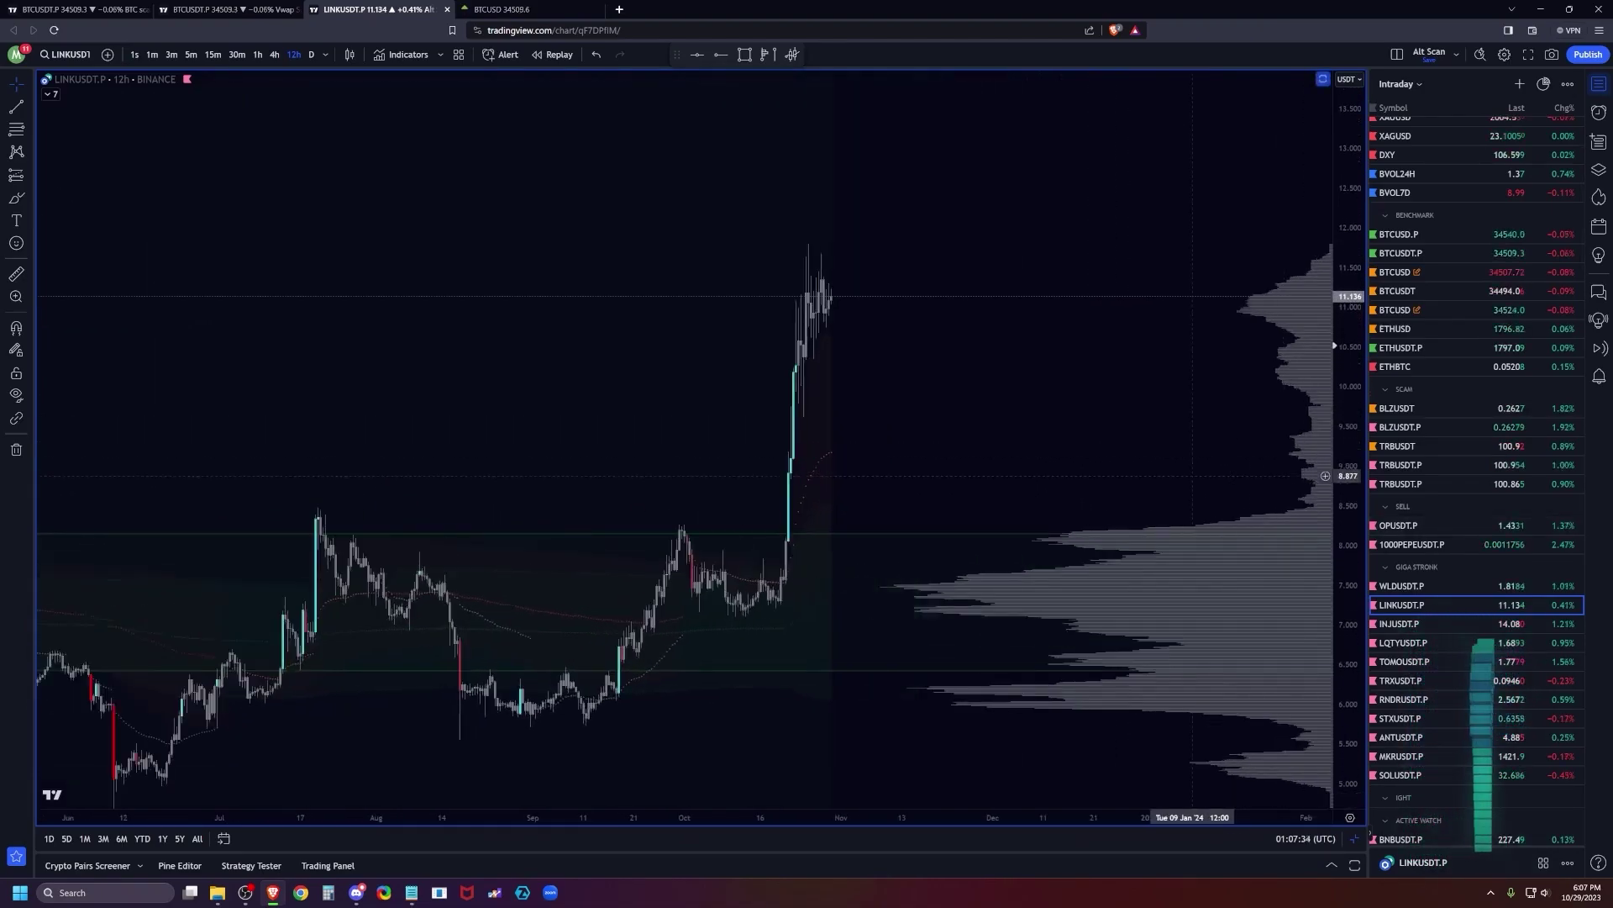
drag(1003, 406, 1063, 418)
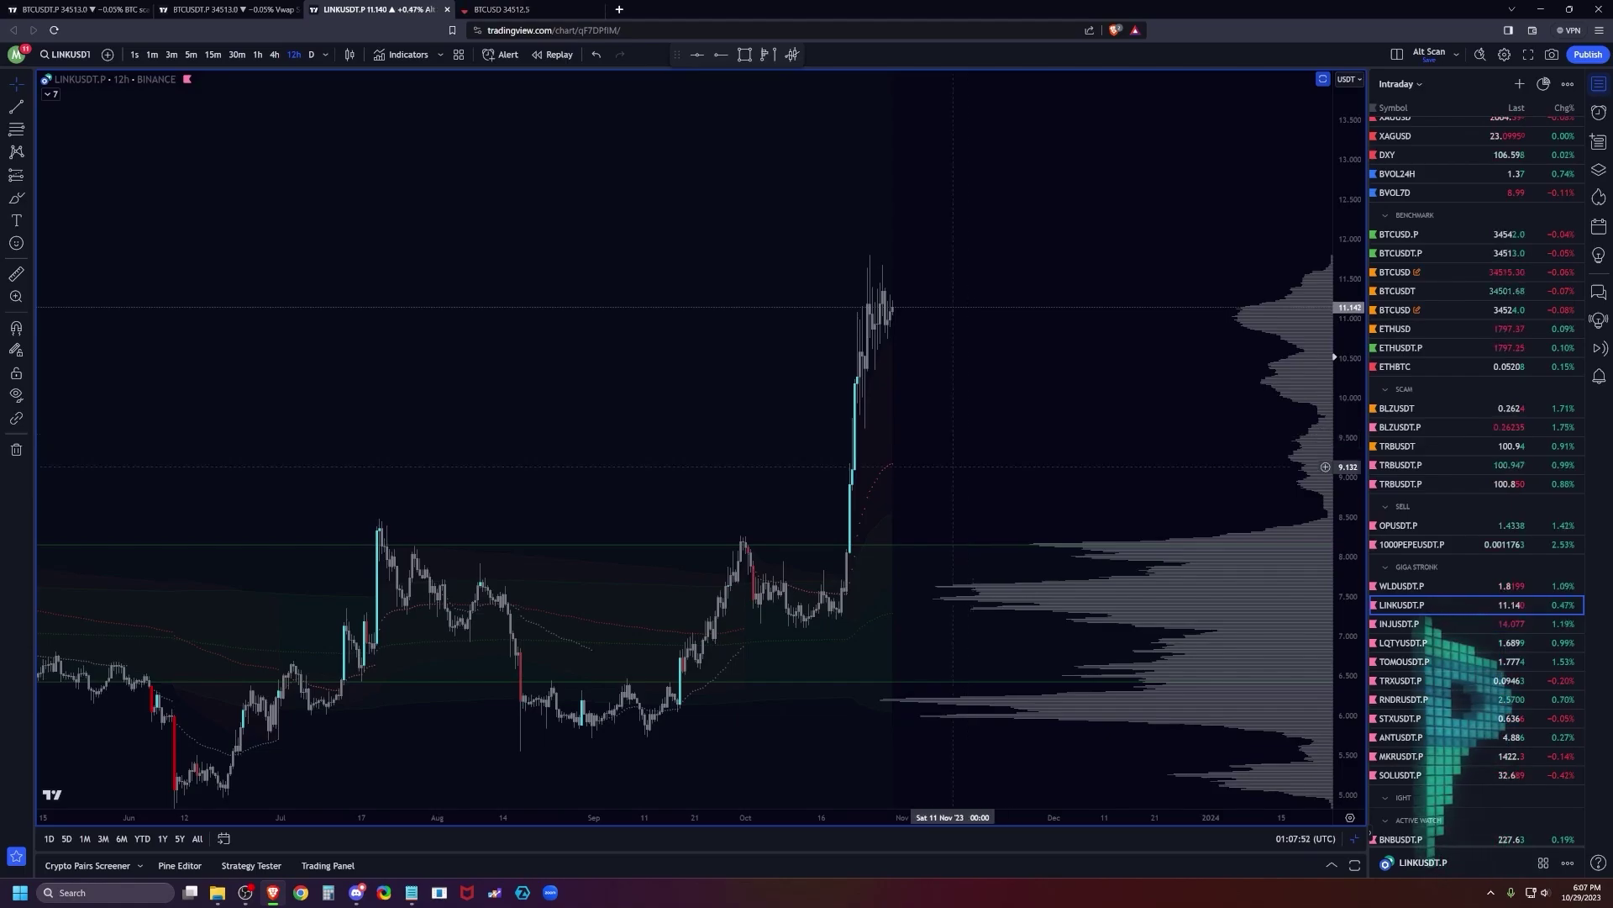
drag(1020, 420, 1076, 385)
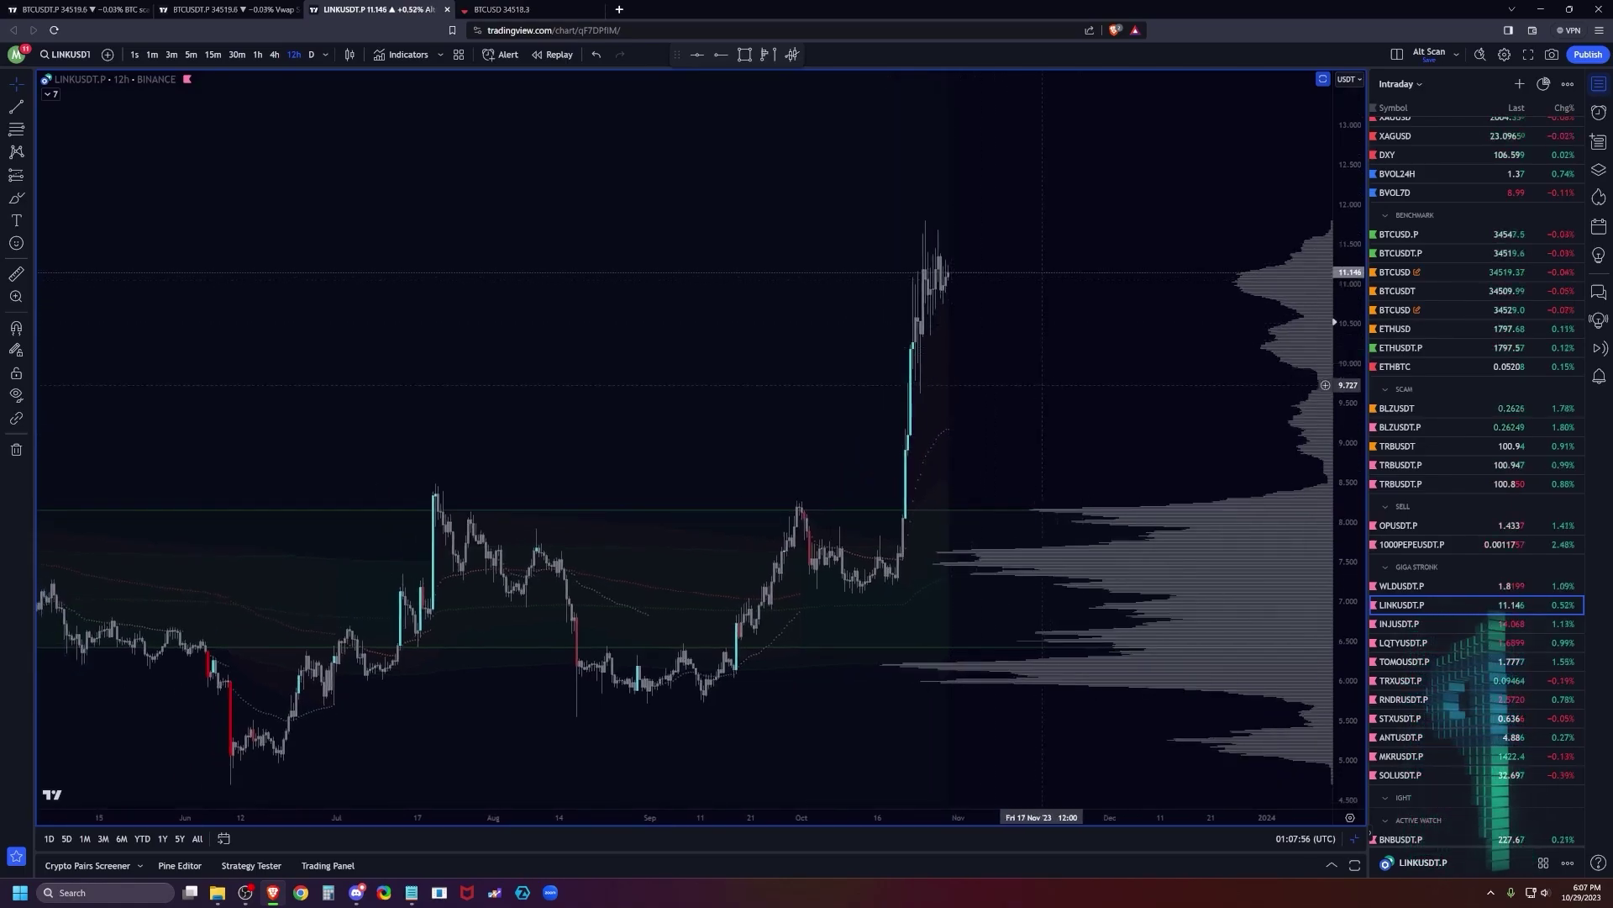
drag(1044, 390, 1053, 369)
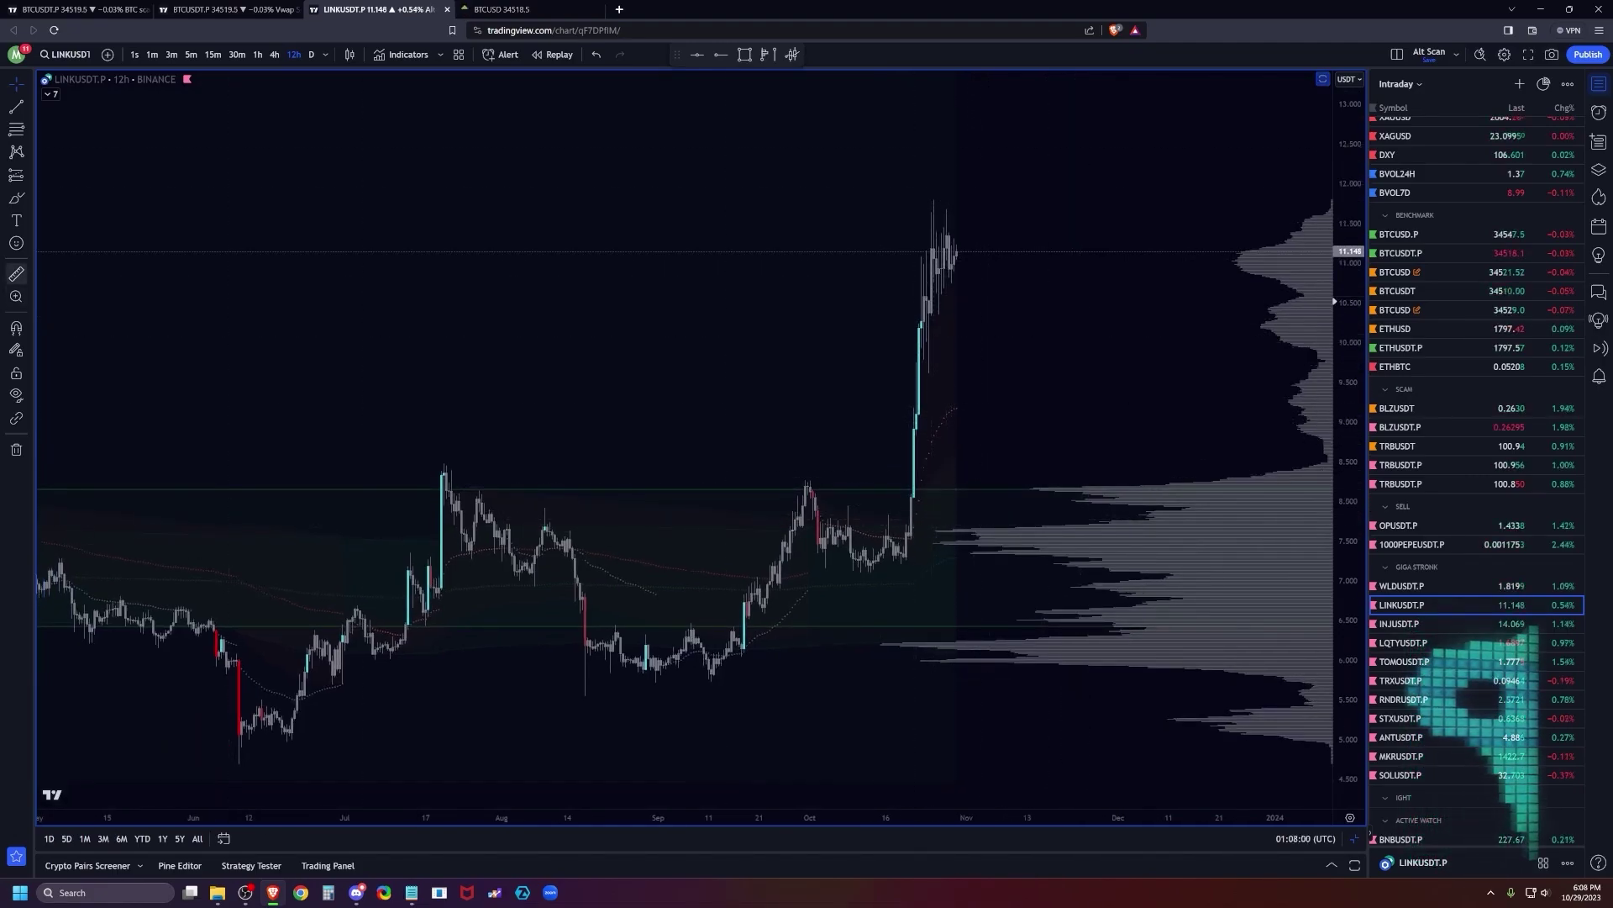
Measure LINKUSDT.P's breakout rise from about 8.1, at the top of the old range, to about 11.2.
click(913, 487)
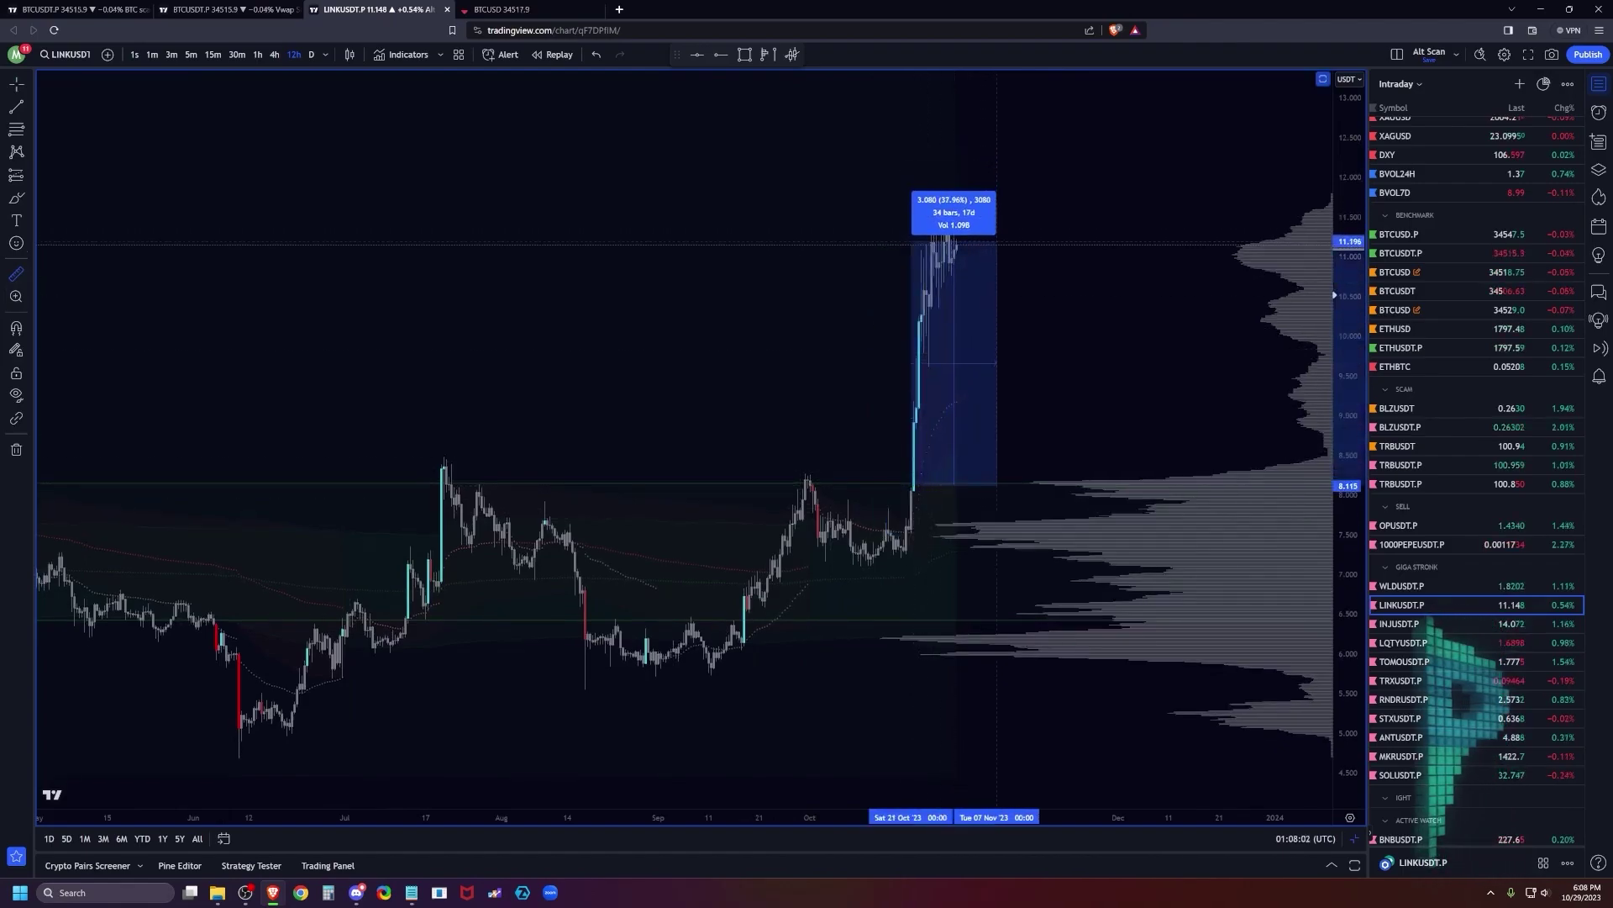
key(Escape)
right_click(1071, 315)
click(1015, 402)
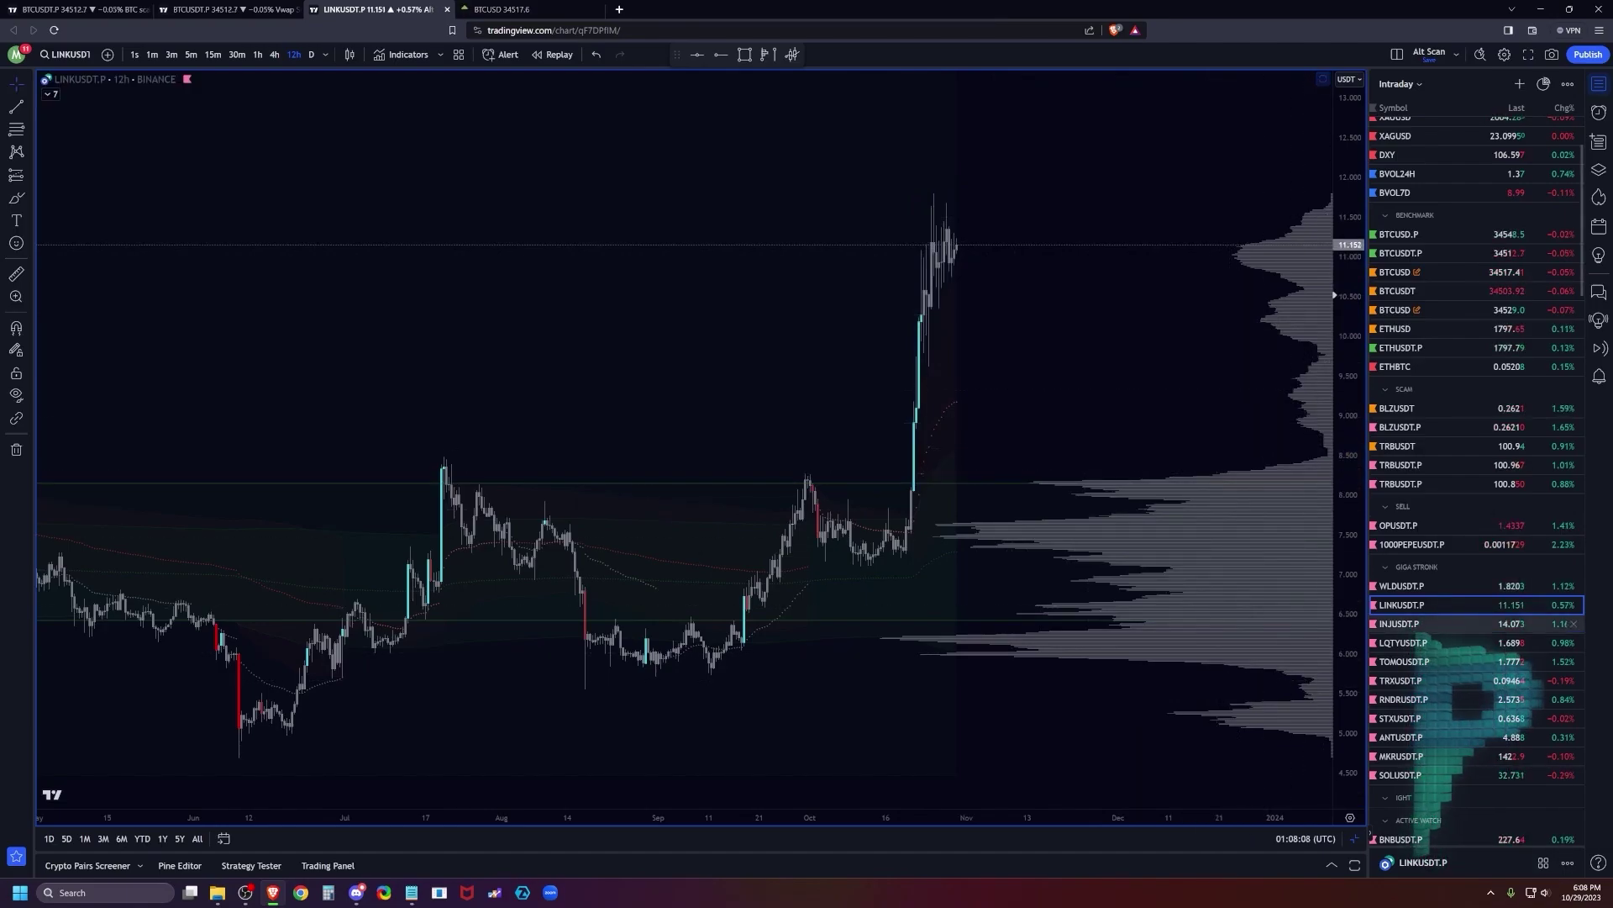
Open the INJUSDT.P chart from the watchlist and examine its October rally.
click(1426, 624)
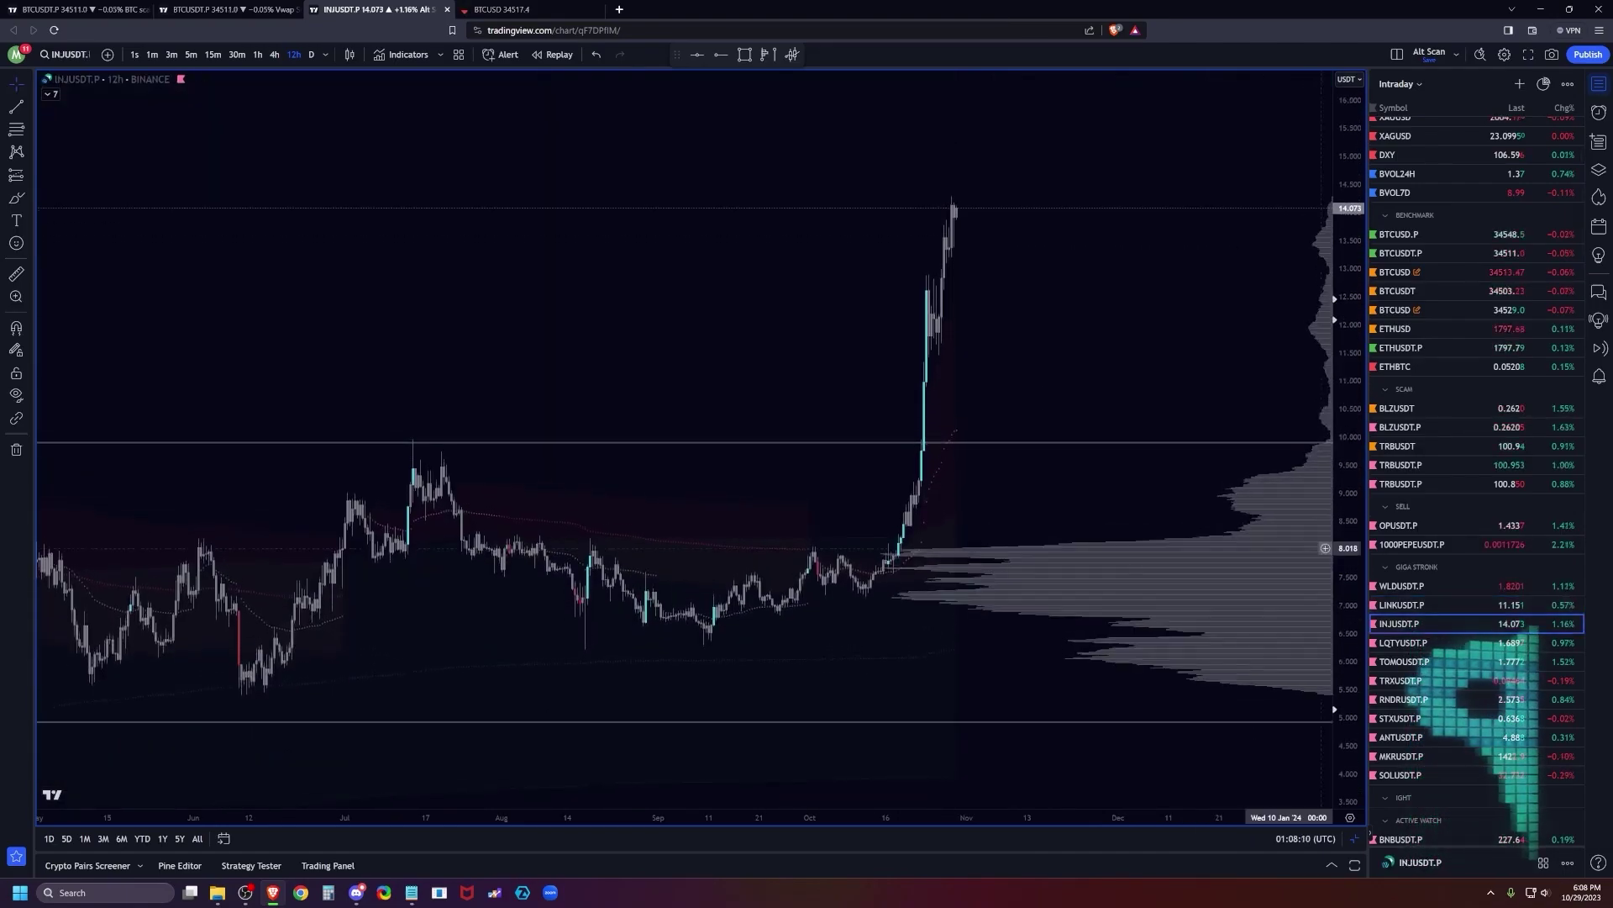
scroll(1034, 342, up, 2)
drag(1034, 342, 1165, 369)
scroll(1132, 360, up, 2)
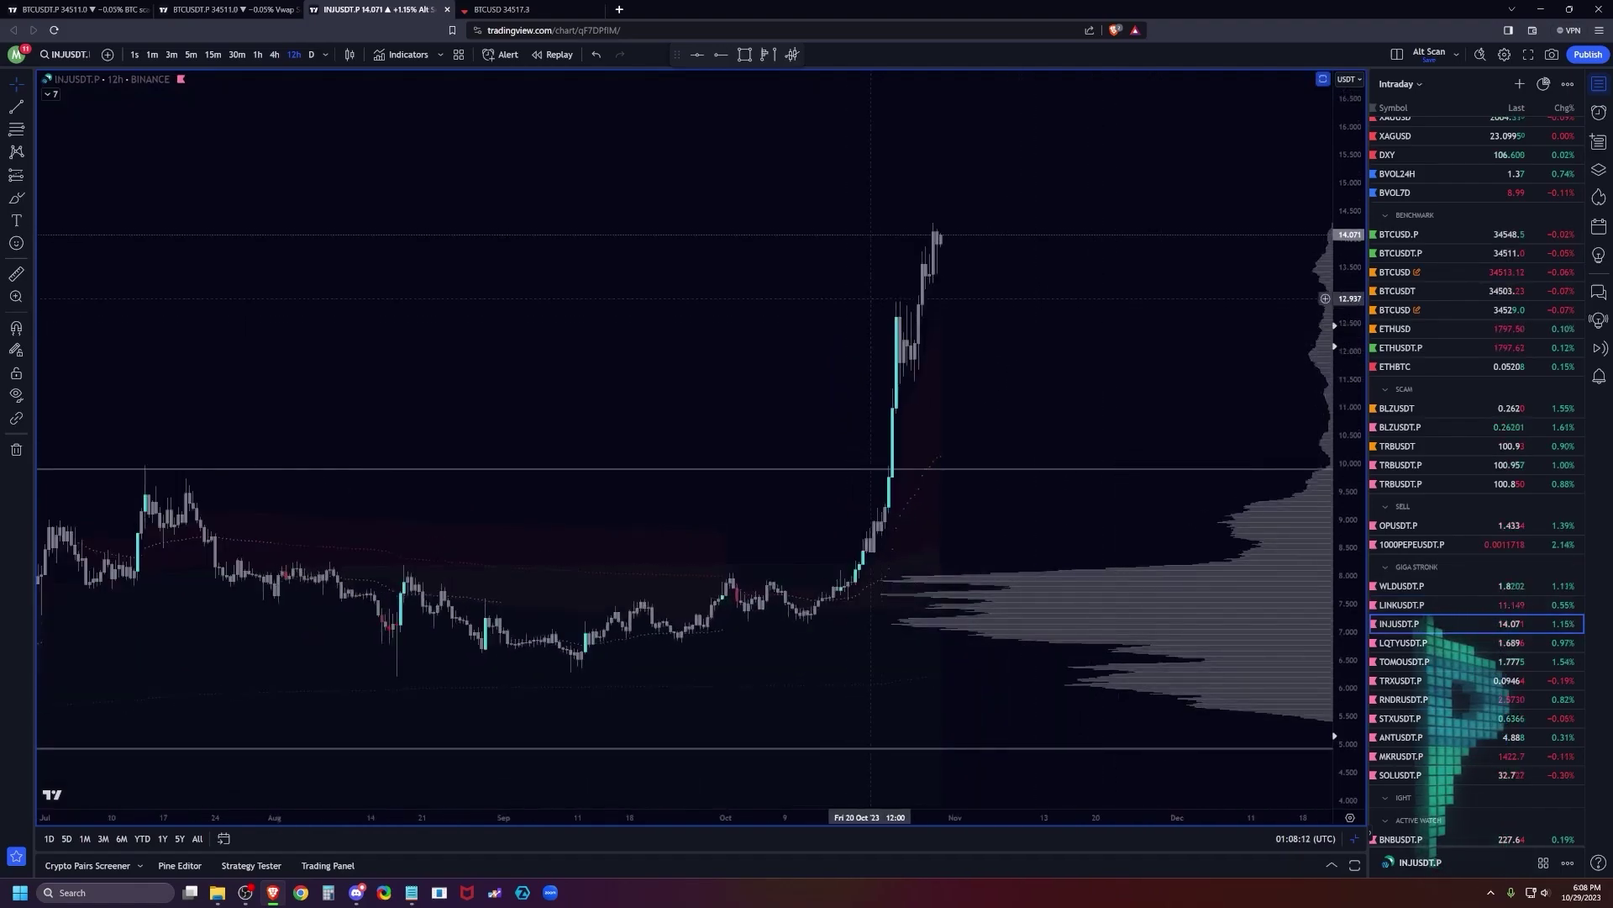
Brush marks over the INJUSDT.P consolidation near 12 and its continuation to the peak, and undo them.
click(16, 198)
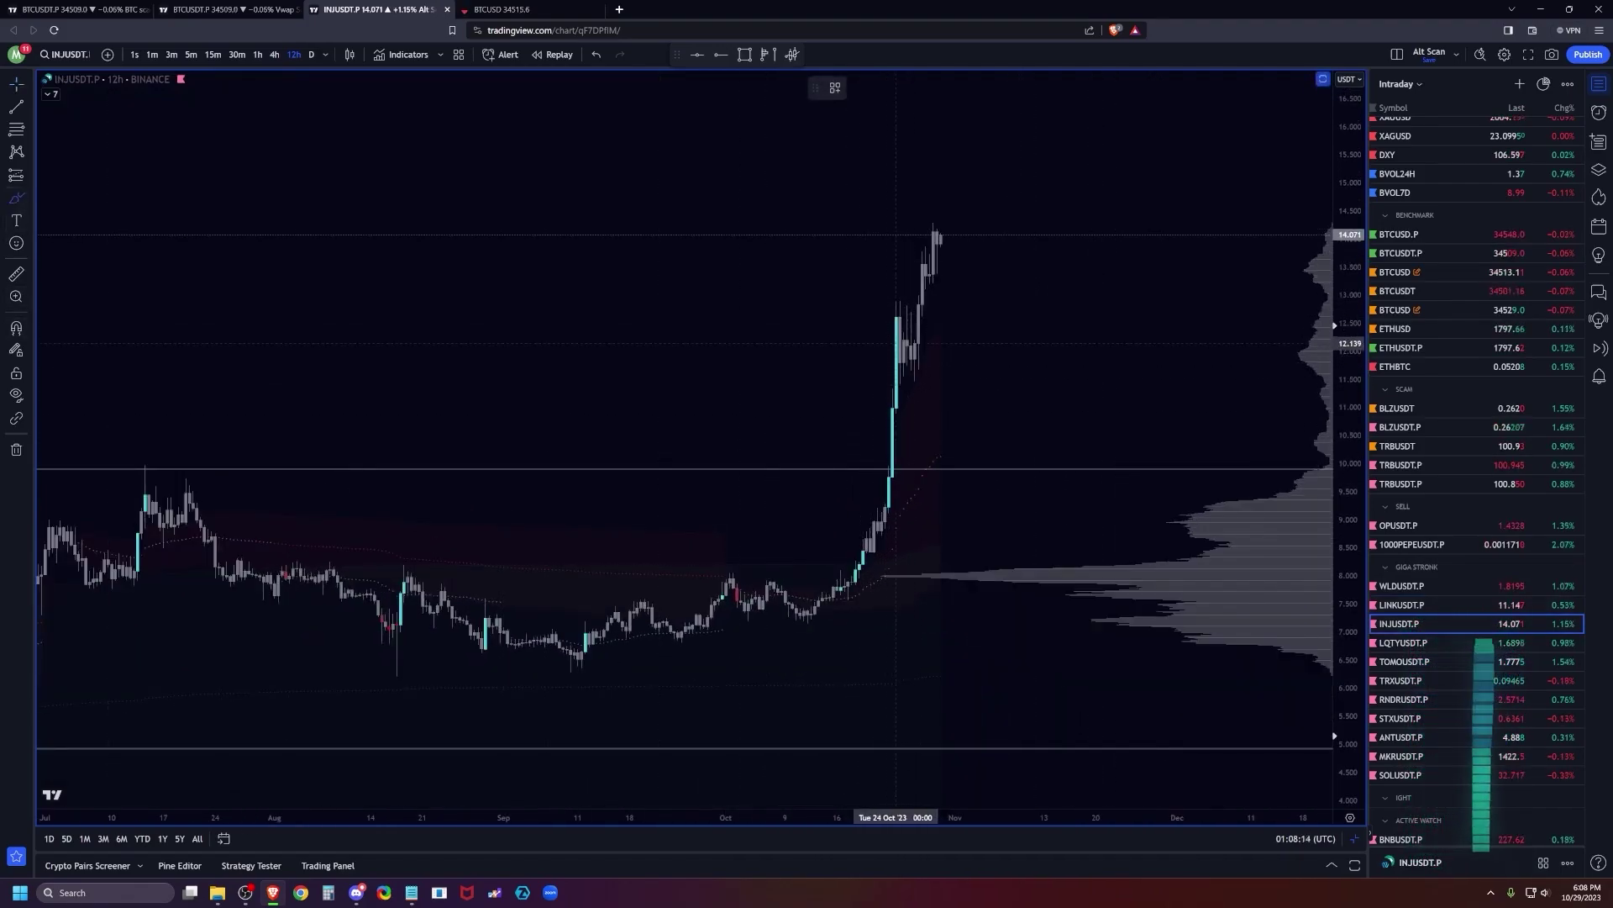
drag(874, 322, 949, 322)
mouse_move(866, 359)
mouse_down()
mouse_move(925, 359)
mouse_move(918, 385)
mouse_move(944, 200)
mouse_up()
key(ctrl+z)
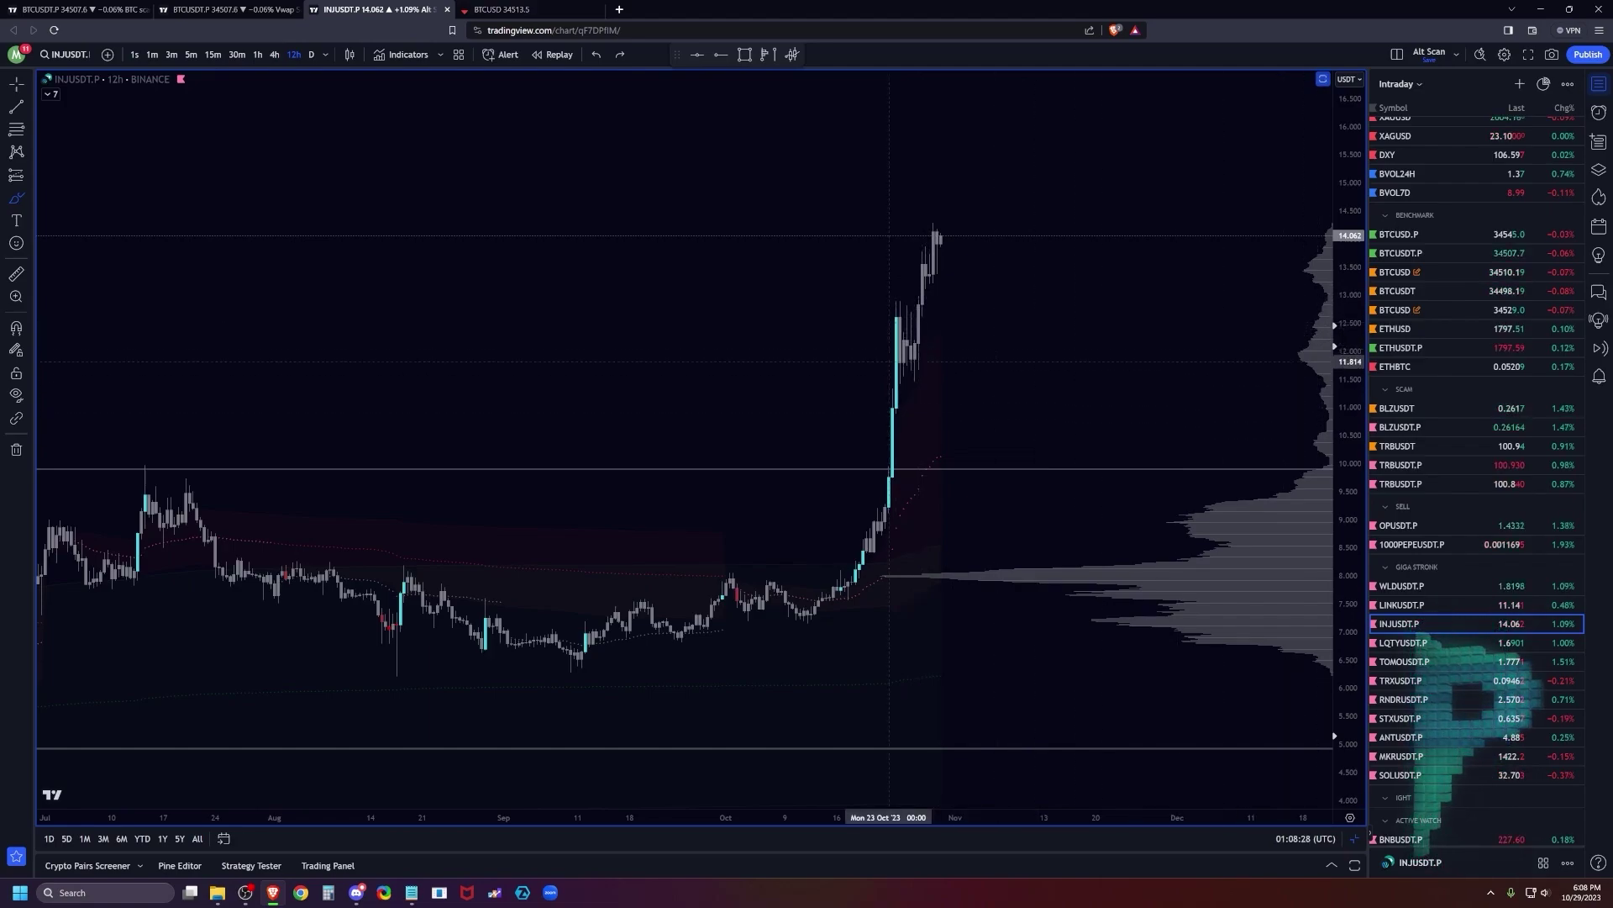
scroll(1202, 391, down, 2)
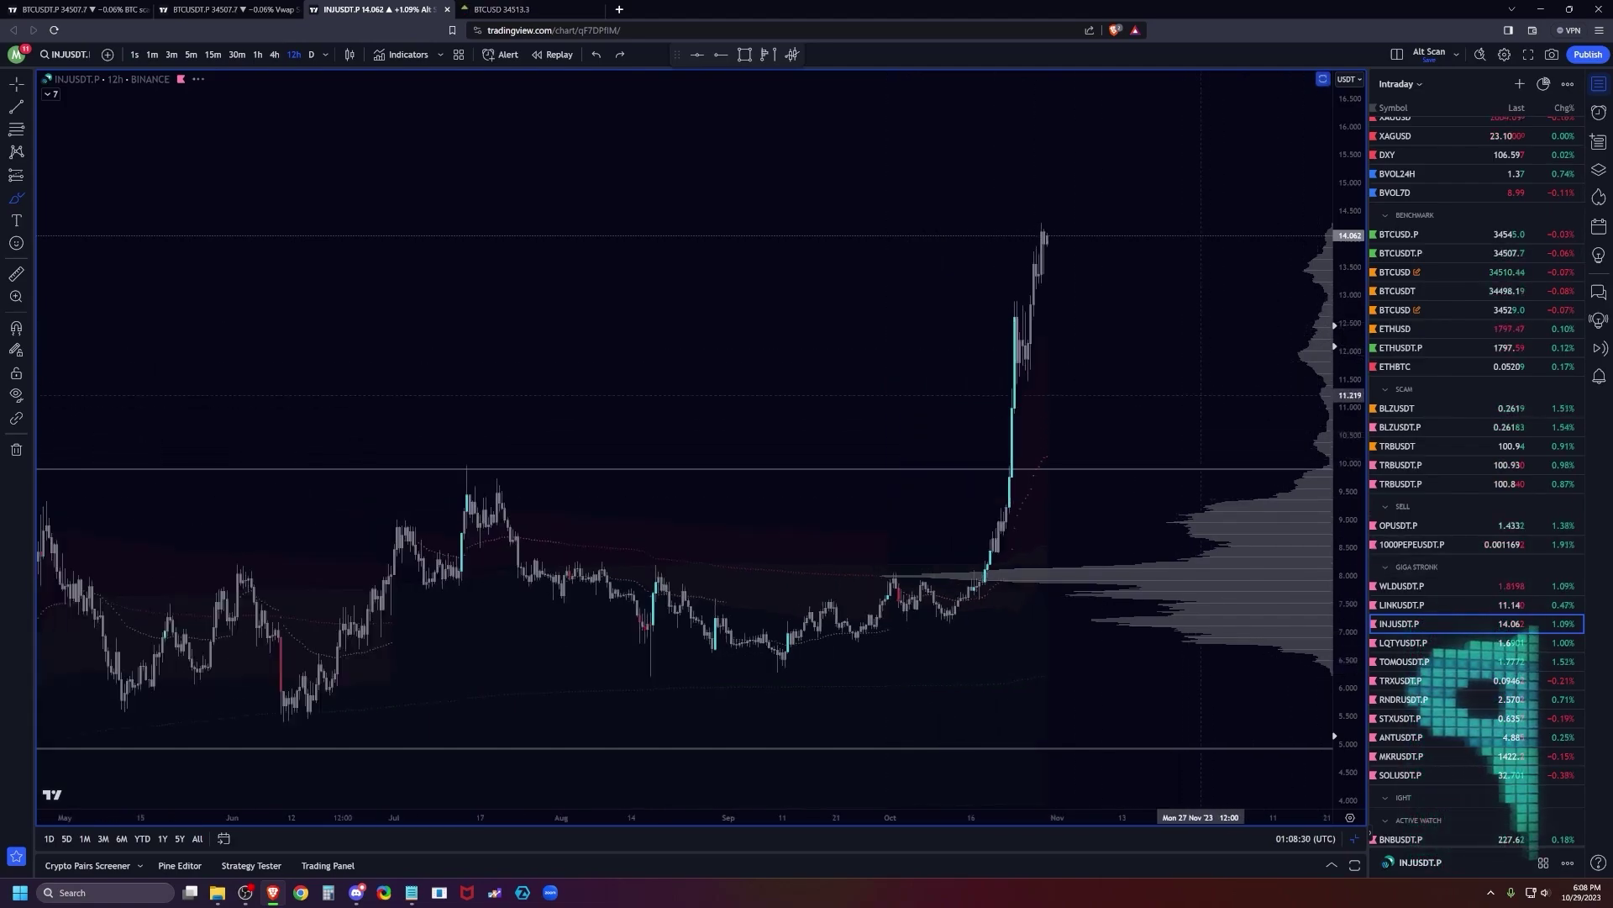
scroll(1218, 395, up, 1)
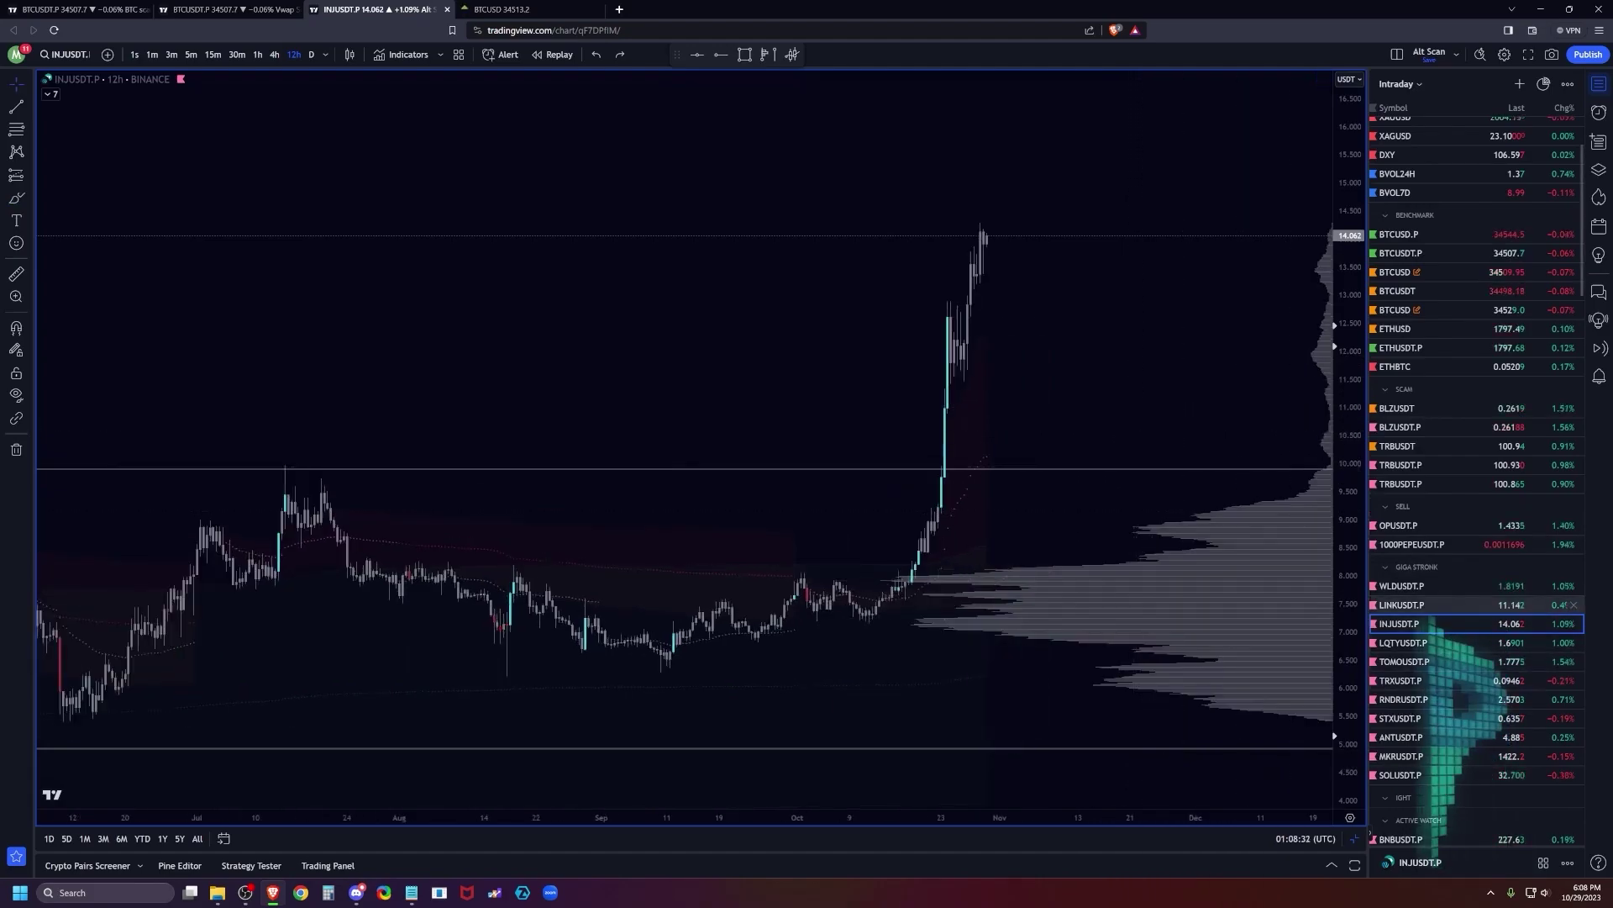
Reopen LINKUSDT.P and brush a projected path dipping to about 10.6 and rising to about 12.5.
click(1402, 604)
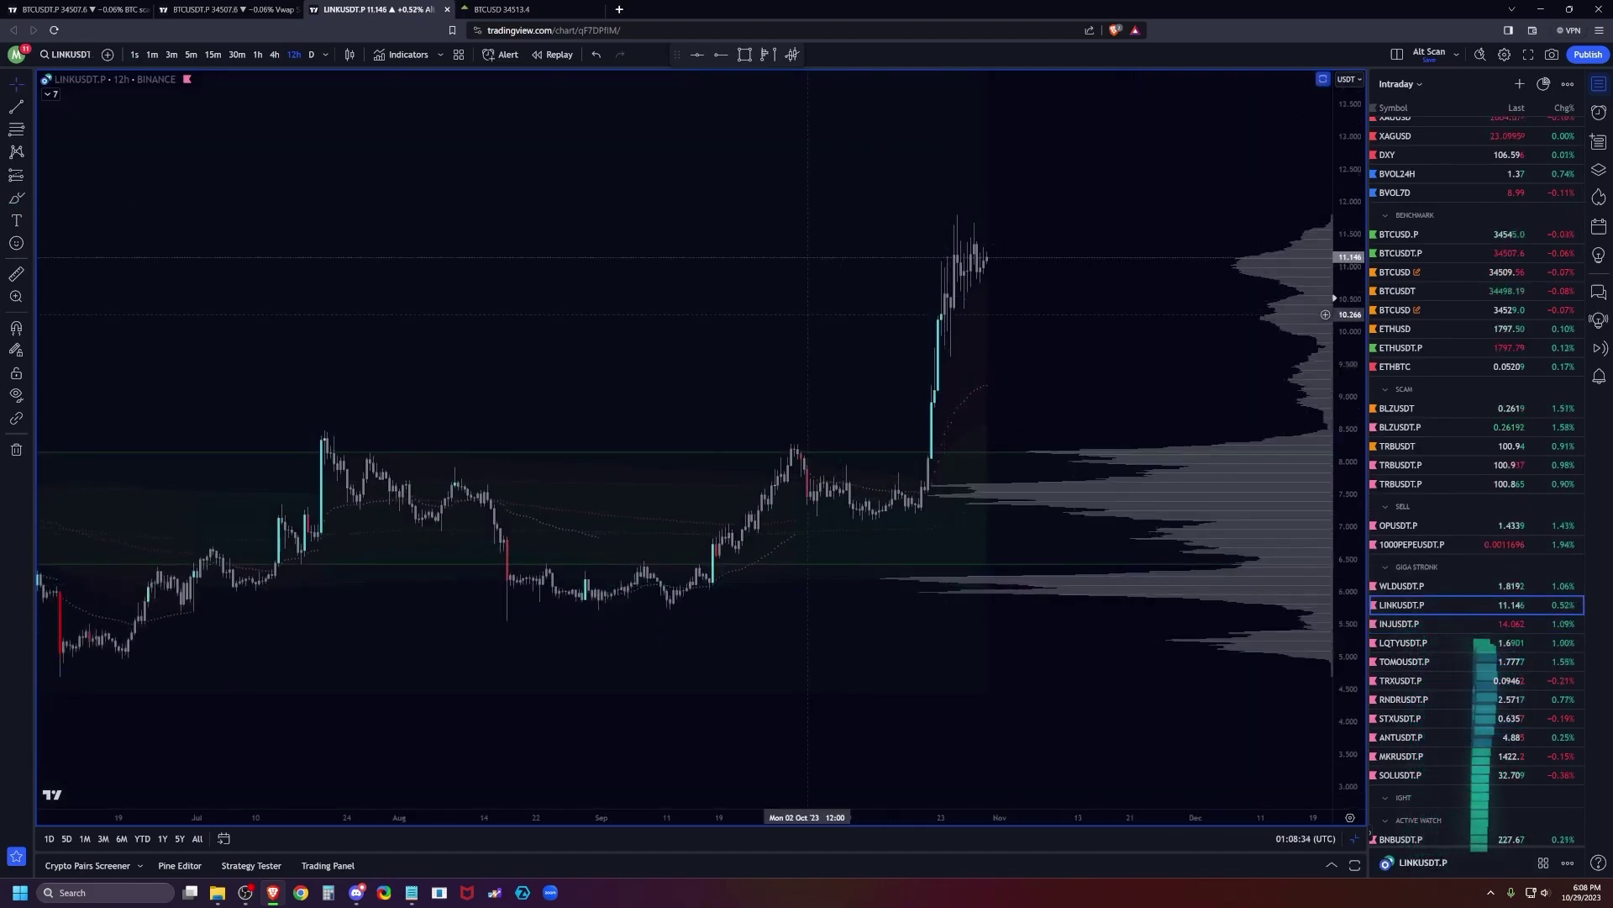
click(16, 198)
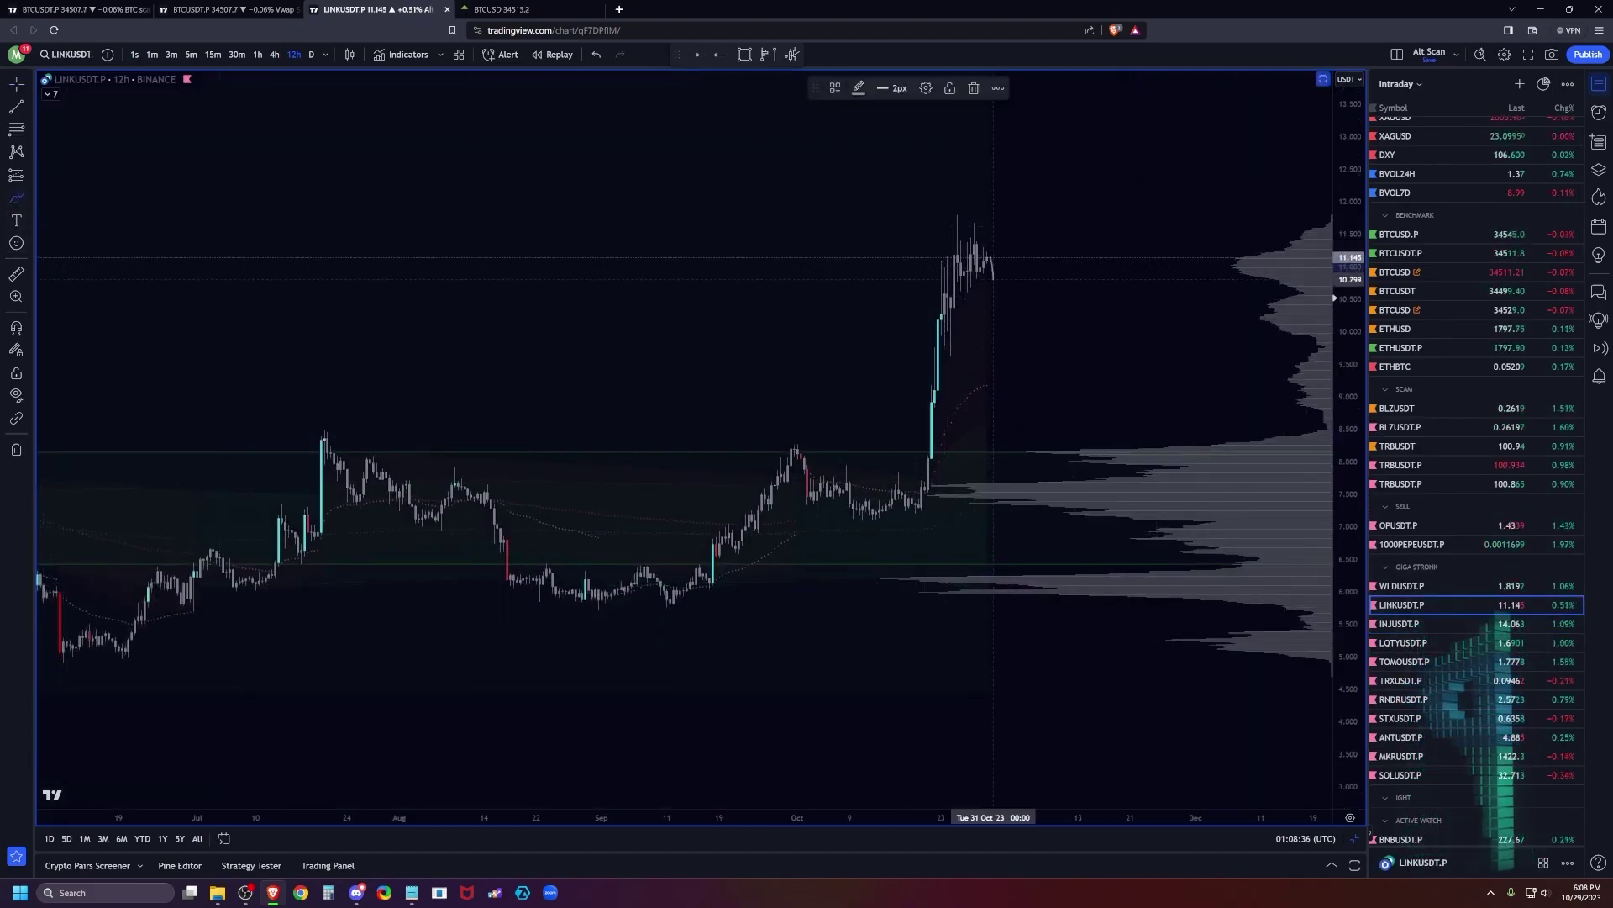
drag(994, 282, 1078, 168)
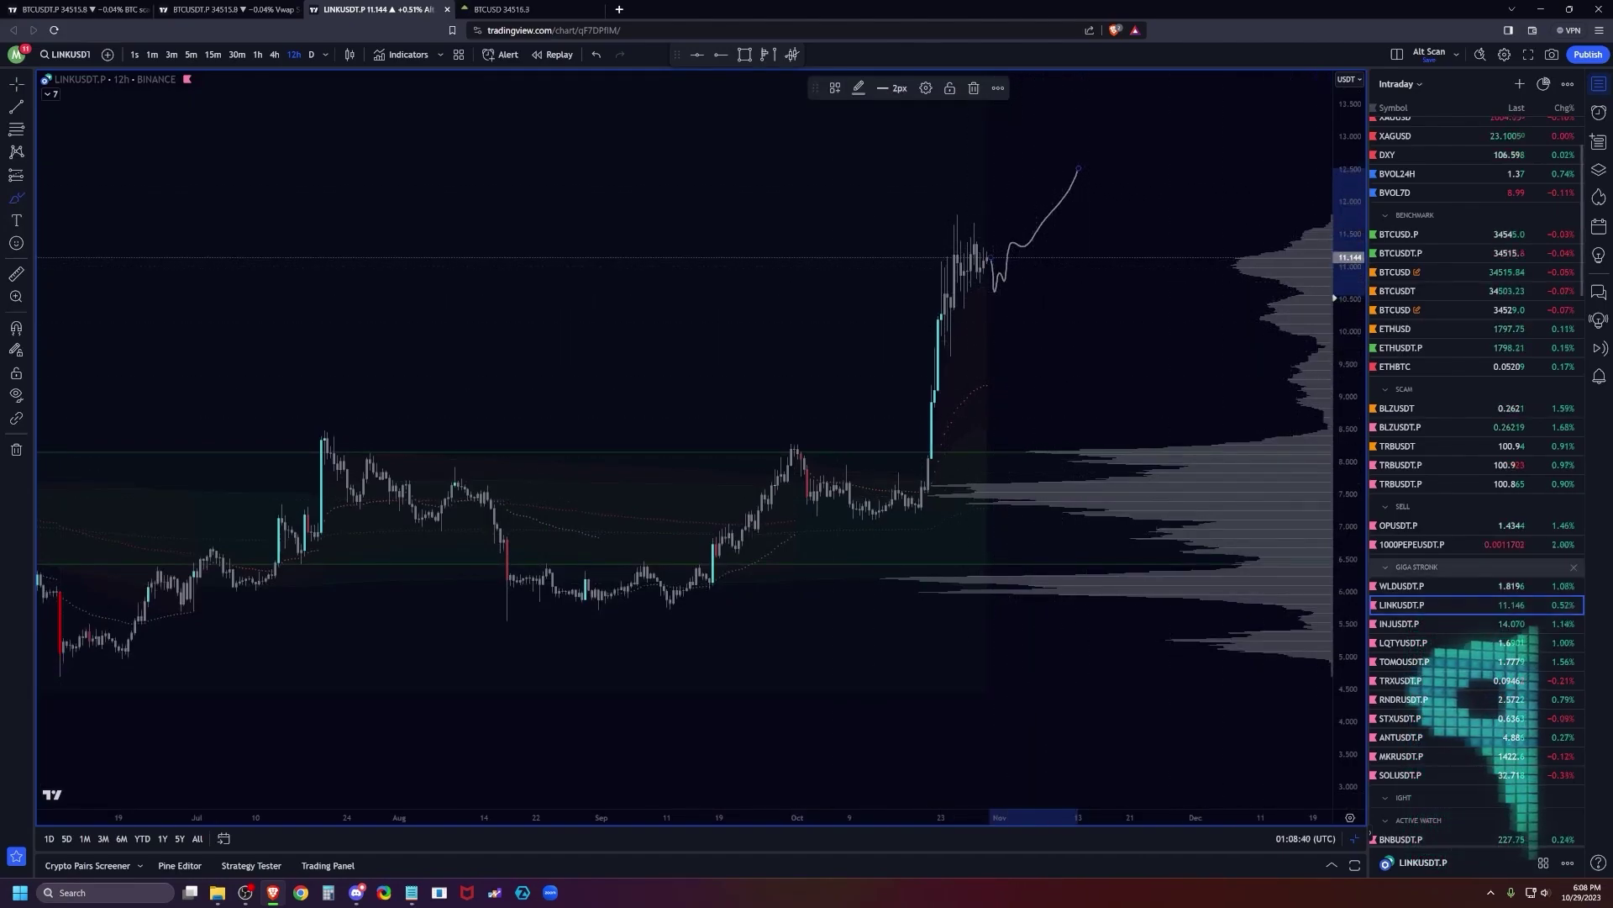
key(Escape)
drag(1066, 342, 1072, 352)
scroll(1101, 361, down, 3)
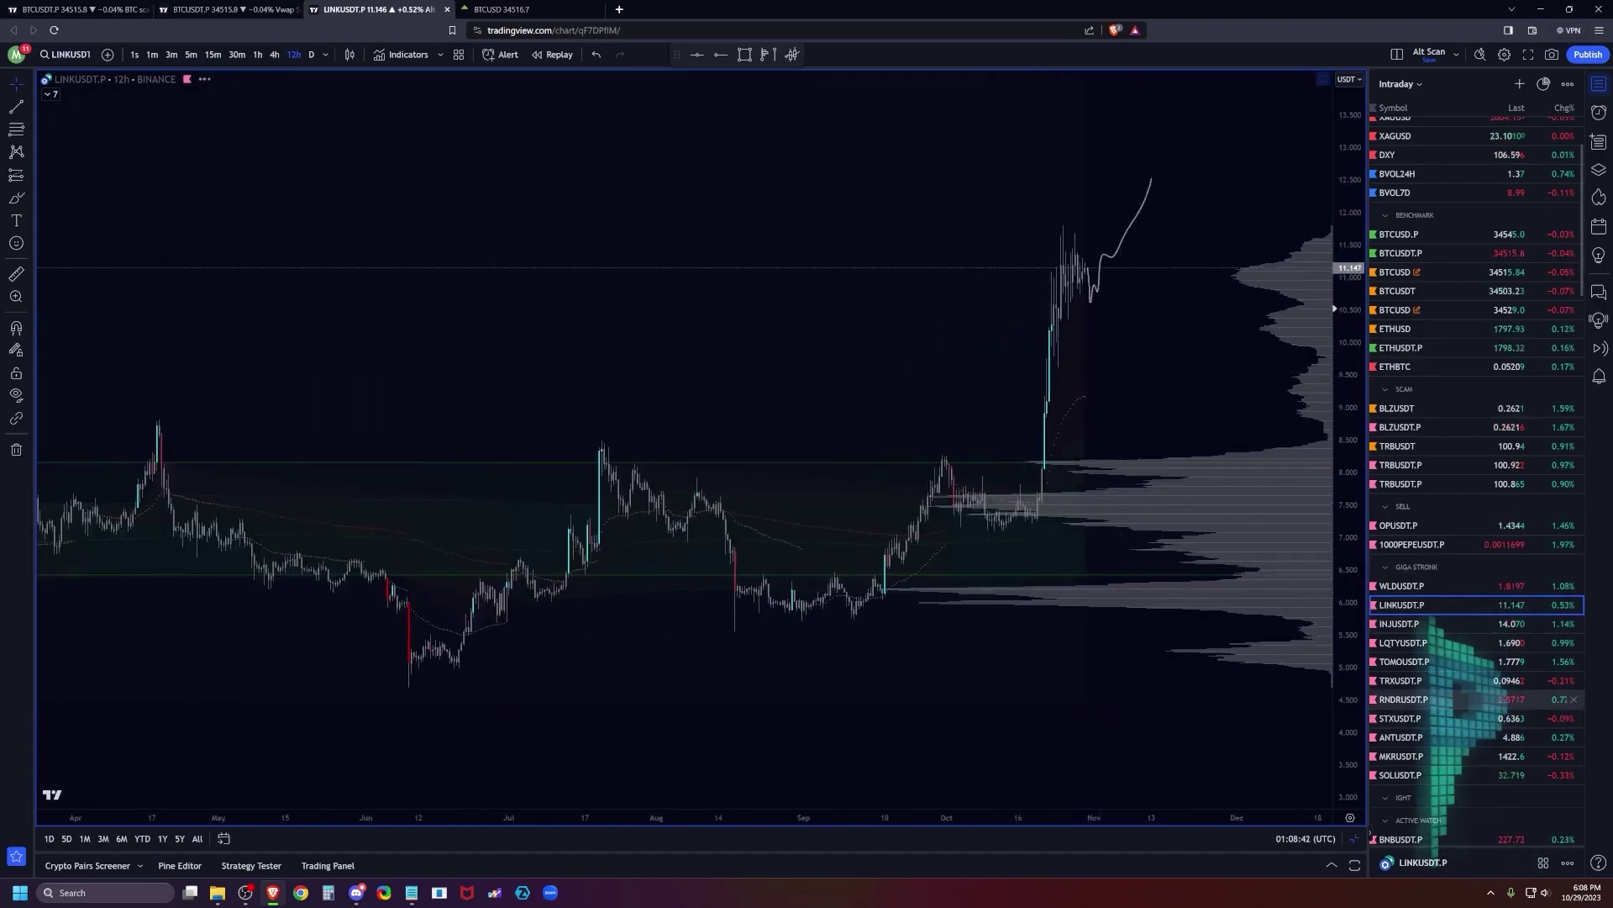